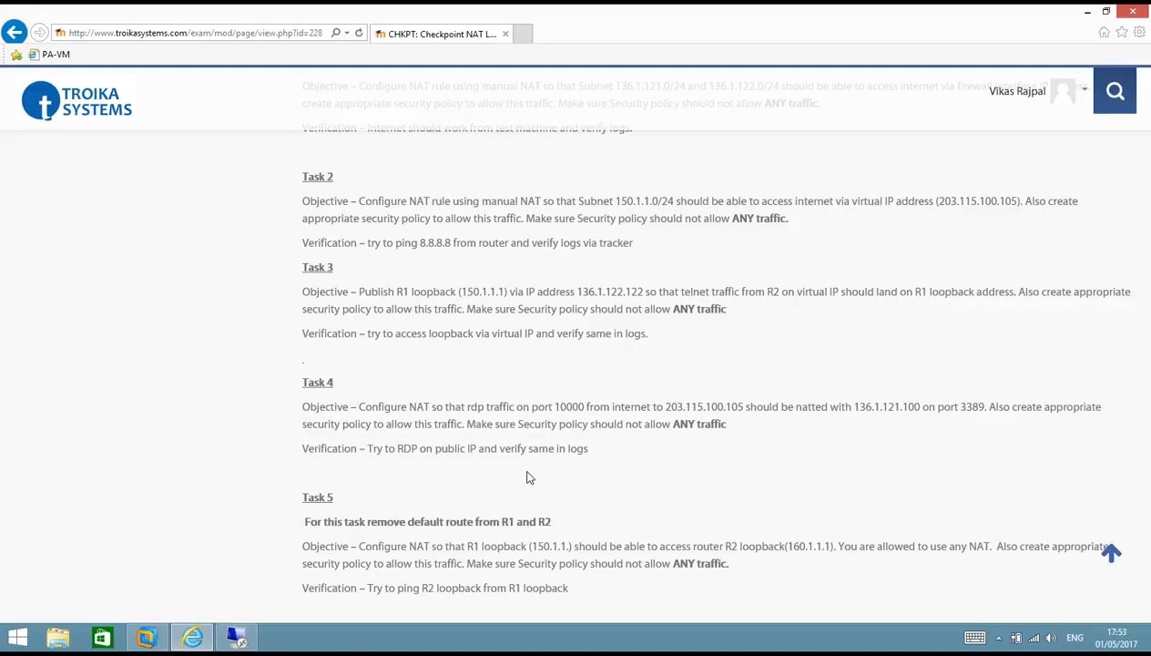
Review the Task 3 objective for publishing the R1 loopback, along with the lab topology diagram
click(399, 292)
drag(399, 292, 971, 300)
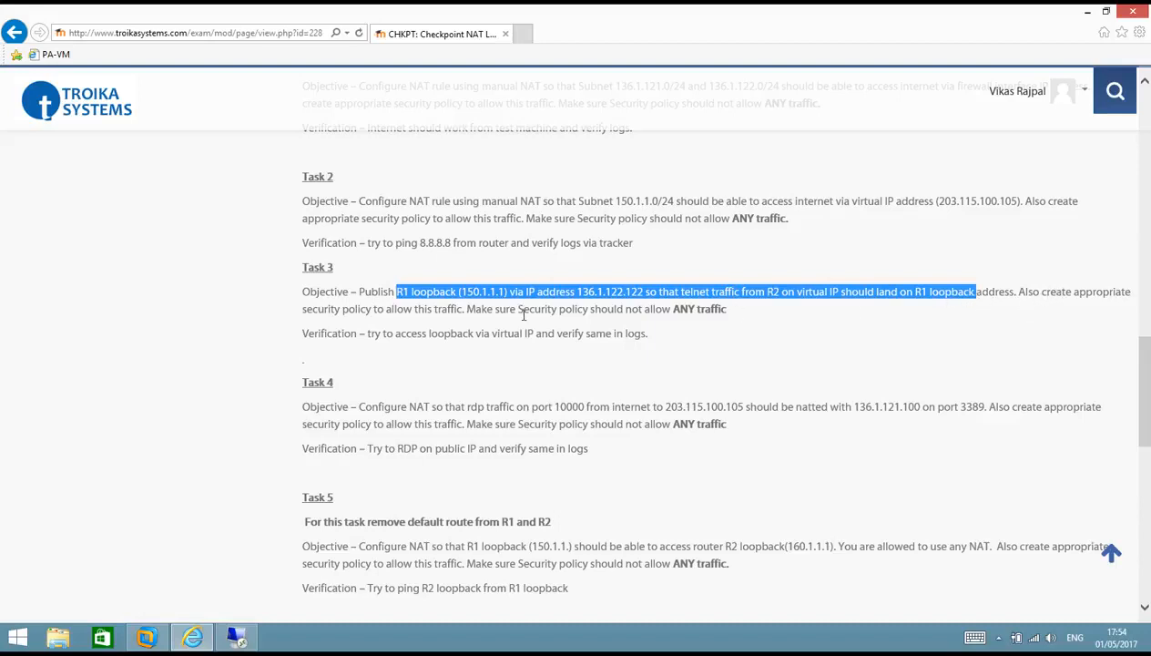
scroll(573, 378, up, 15)
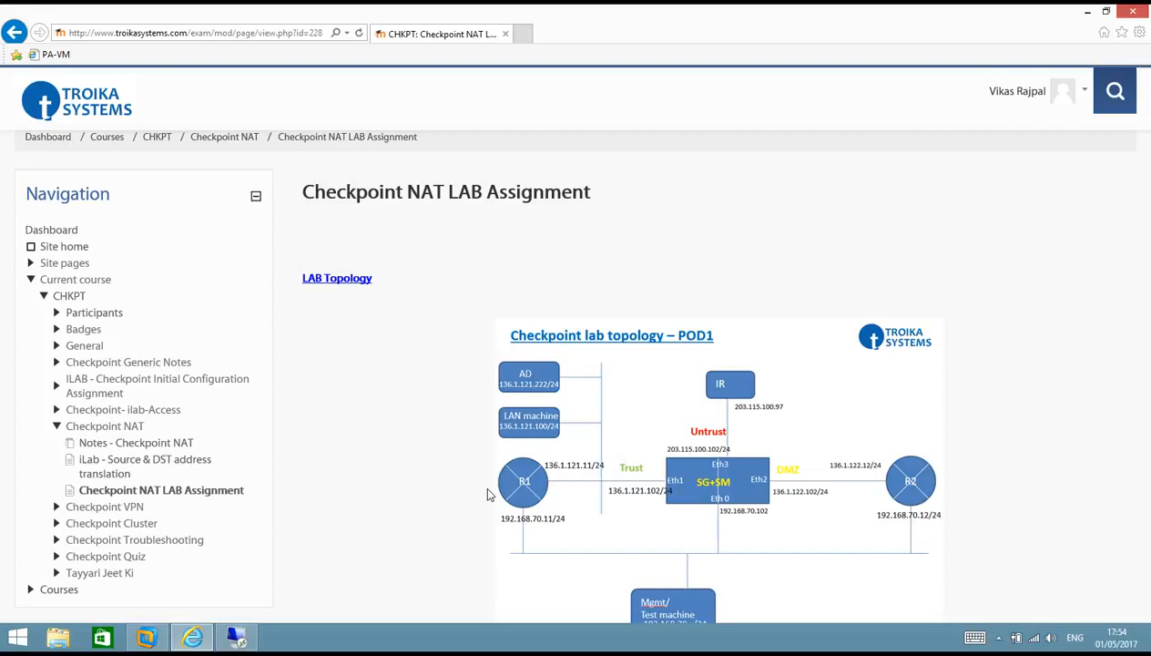
Switch to Check Point SmartDashboard and add a firewall policy rule named R2-R1 below the Internet Access rule
click(236, 637)
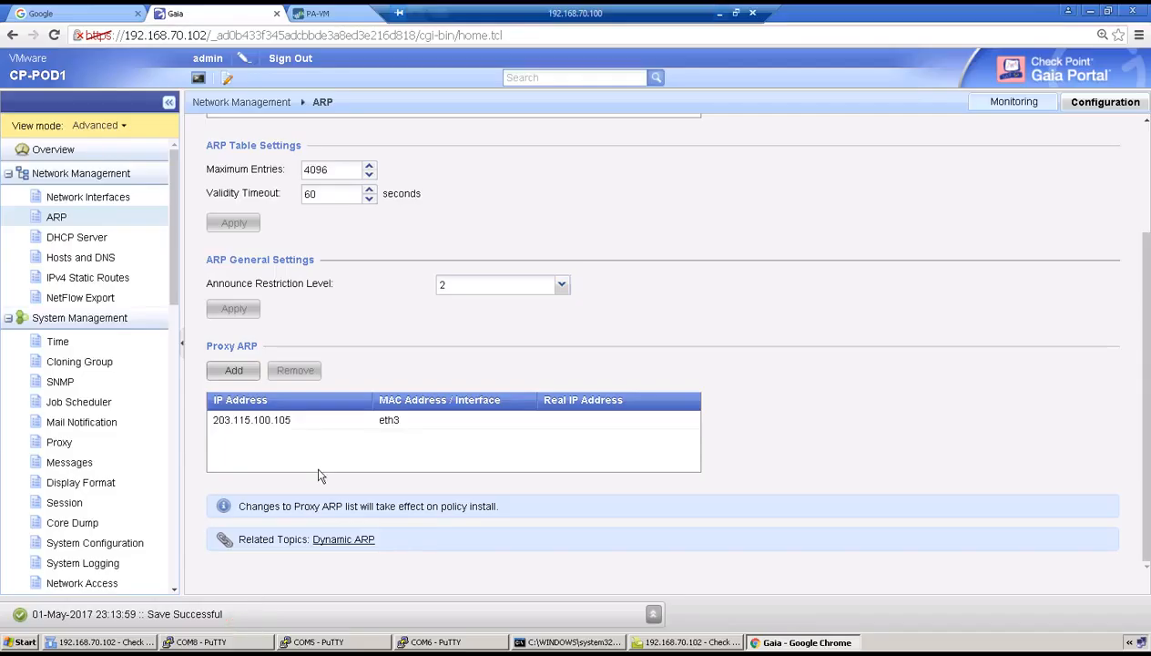
click(91, 642)
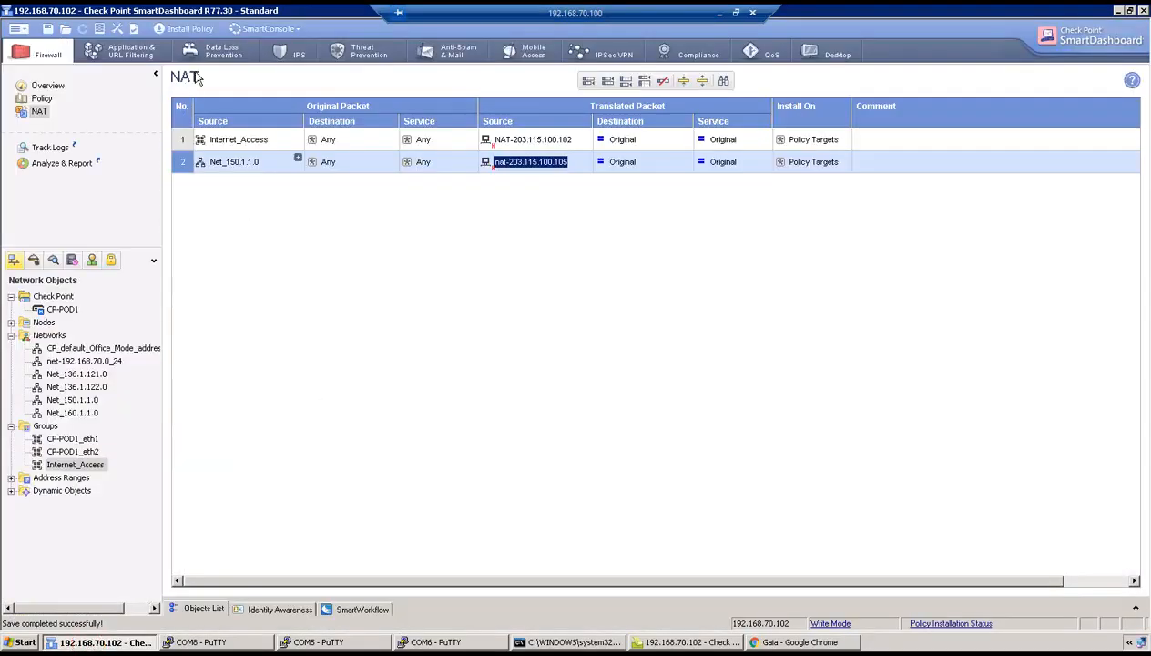
click(46, 98)
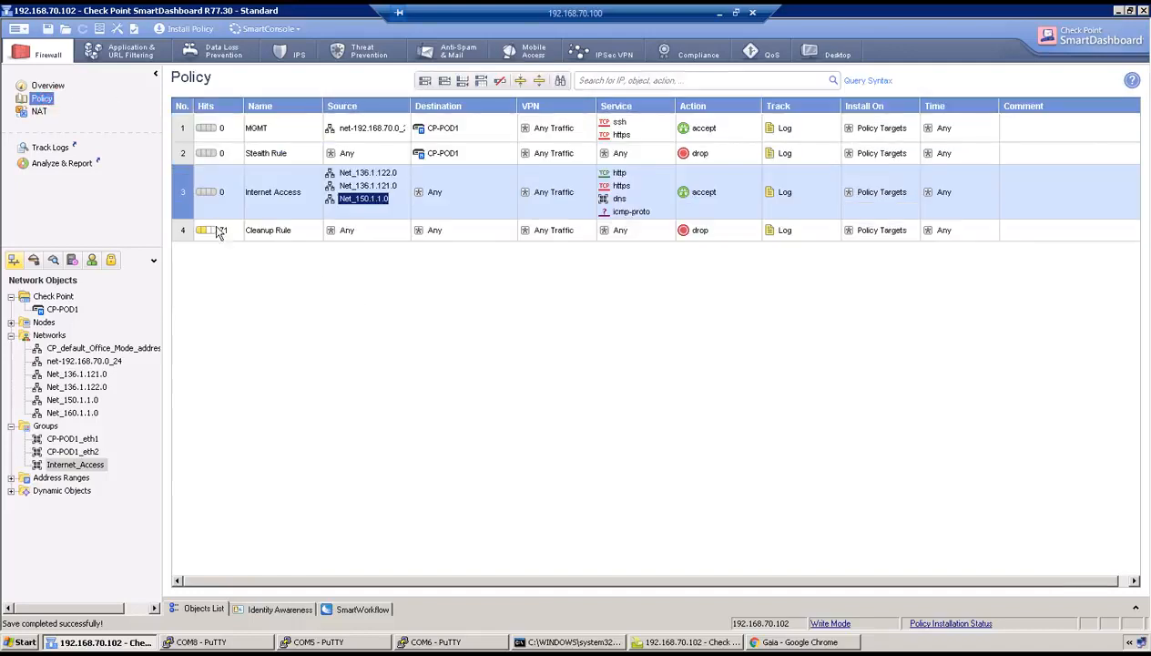
right_click(183, 210)
mouse_move(275, 217)
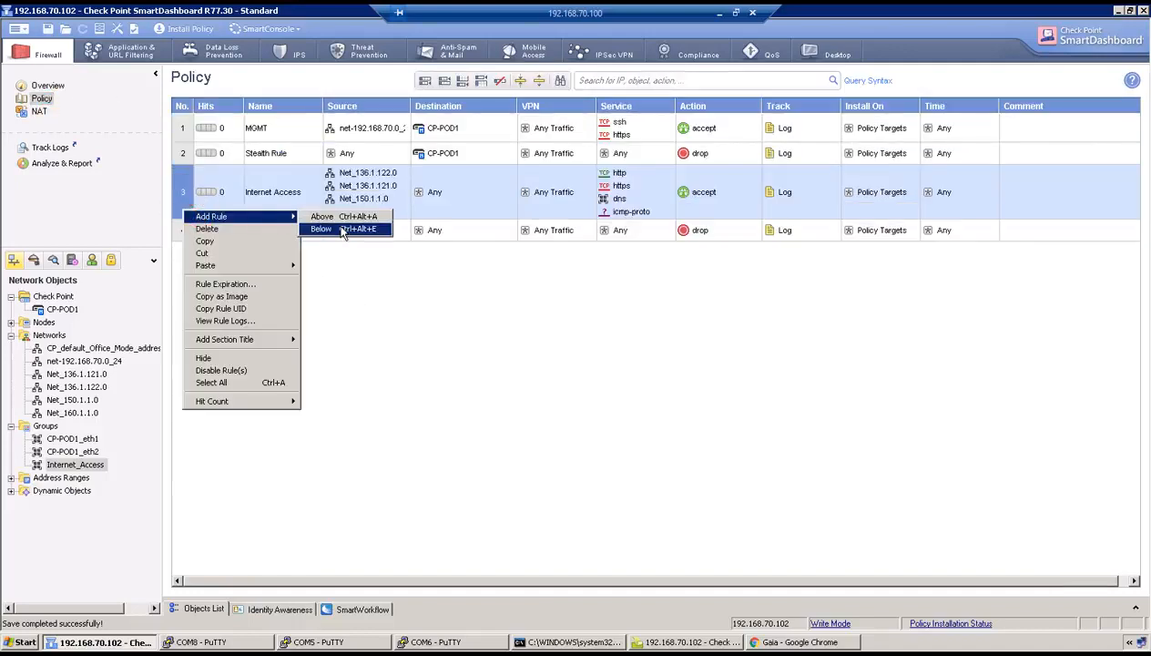
click(343, 229)
double_click(288, 231)
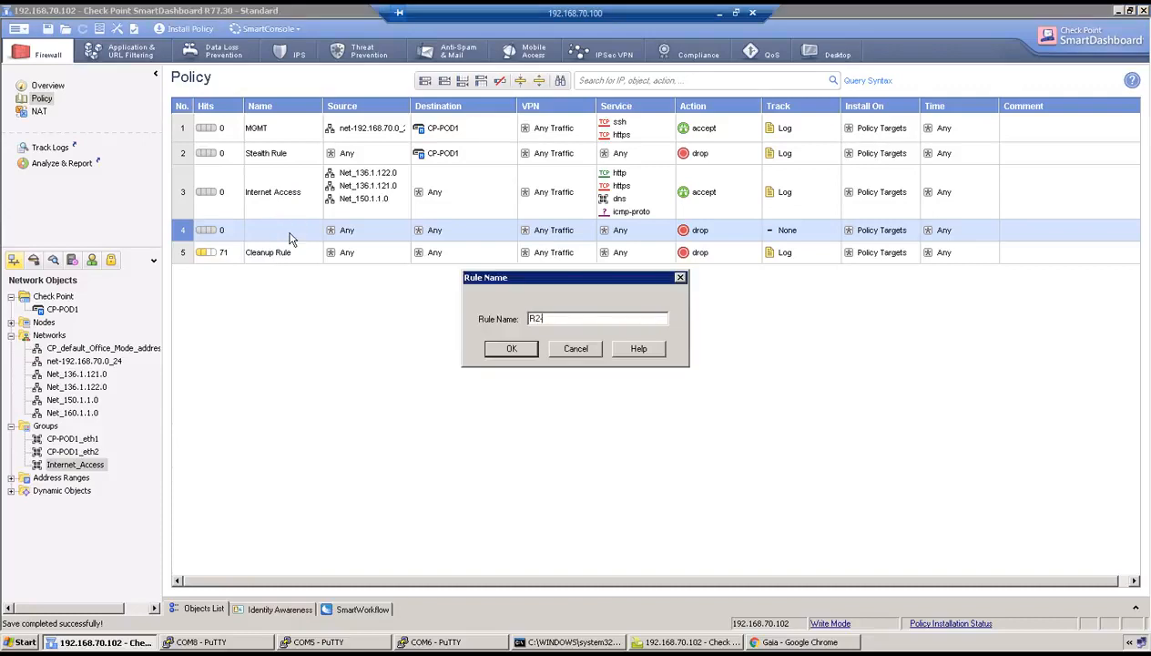
click(509, 349)
Set the source of the R2-R1 policy rule to Net_136.1.122.0, copied from the Internet Access rule
click(347, 232)
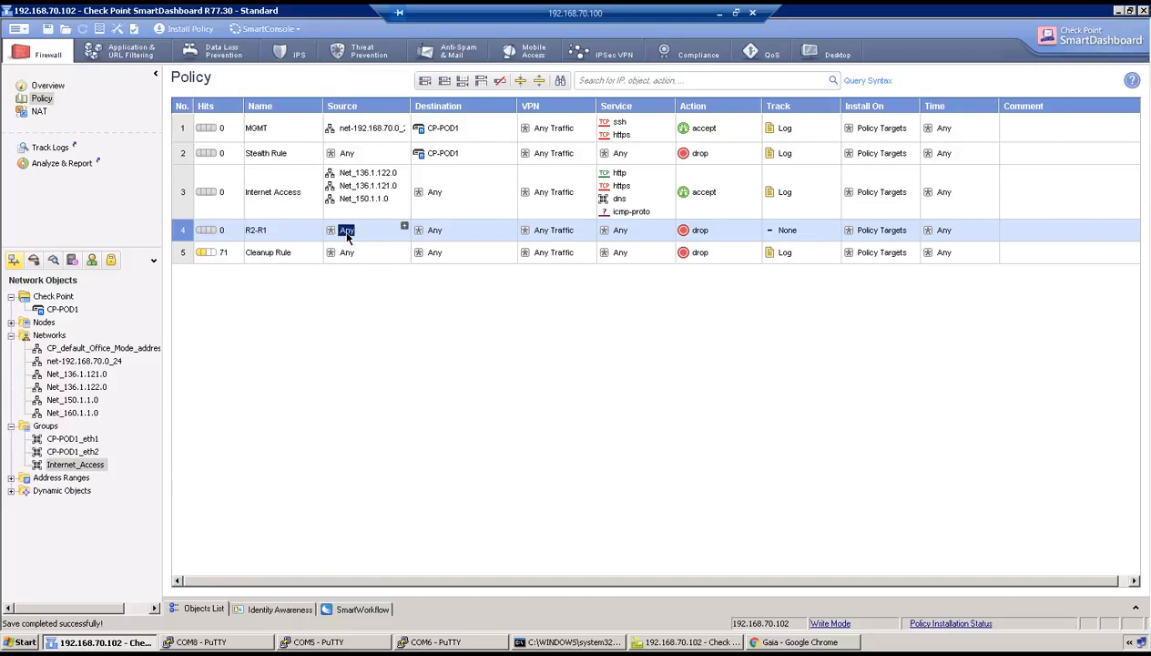
click(368, 173)
drag(347, 225, 346, 233)
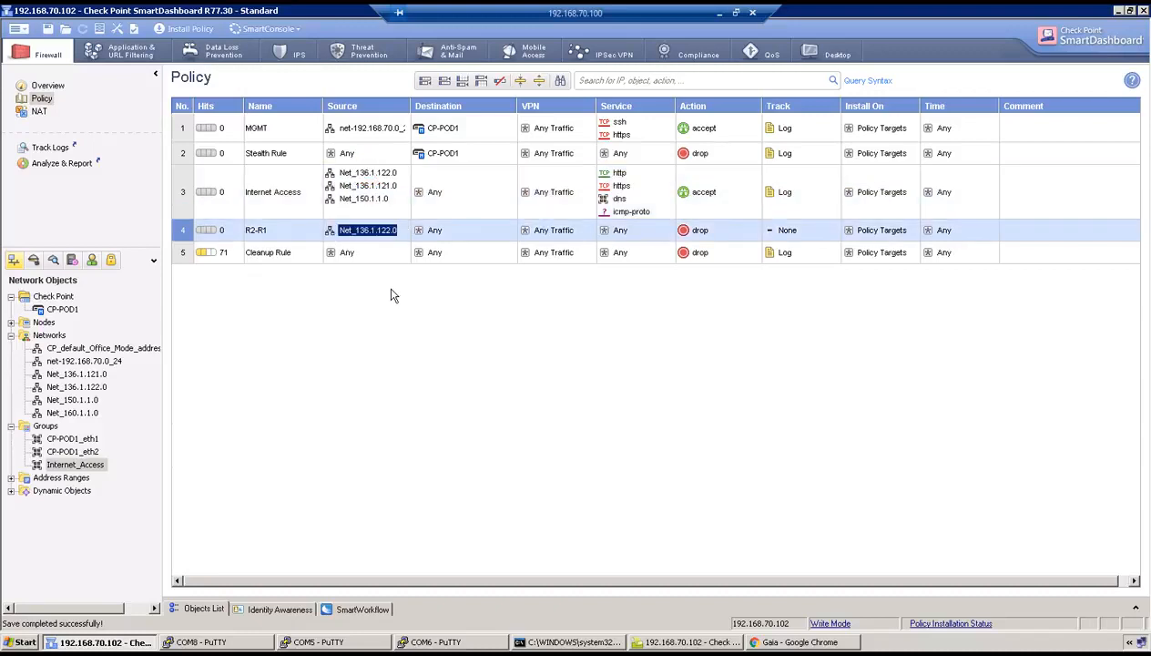
Create a host named NAT-136.1.122.122 with IPv4 address 136.1.122.122 and add it as the R2-R1 rule's destination
right_click(446, 235)
click(455, 239)
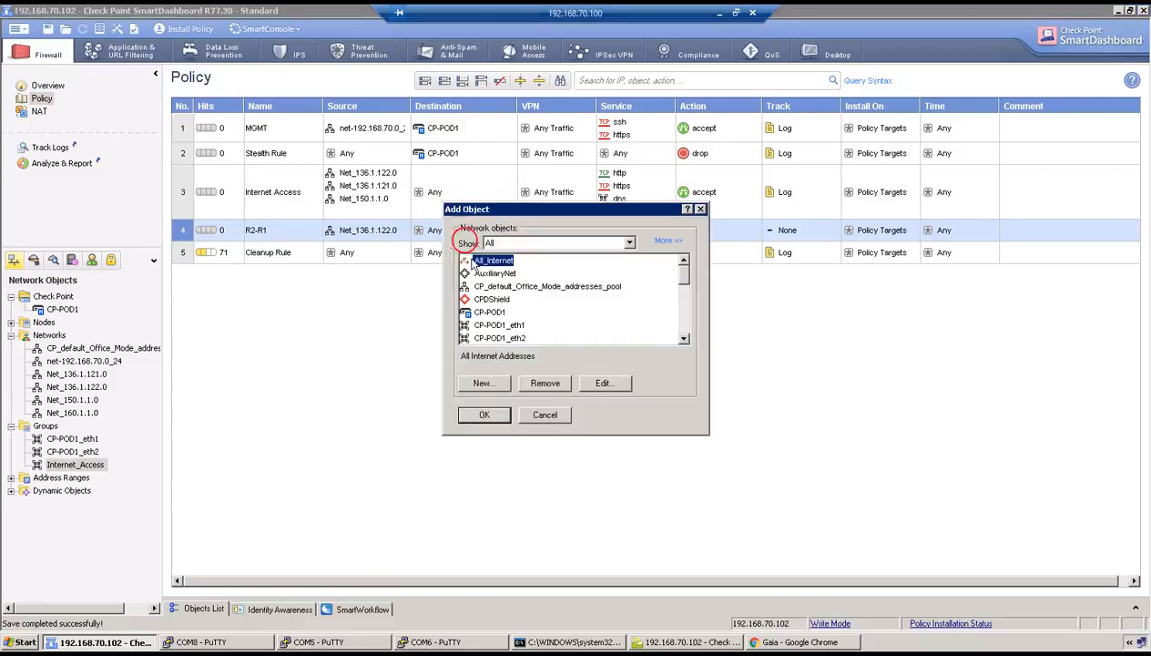
click(486, 383)
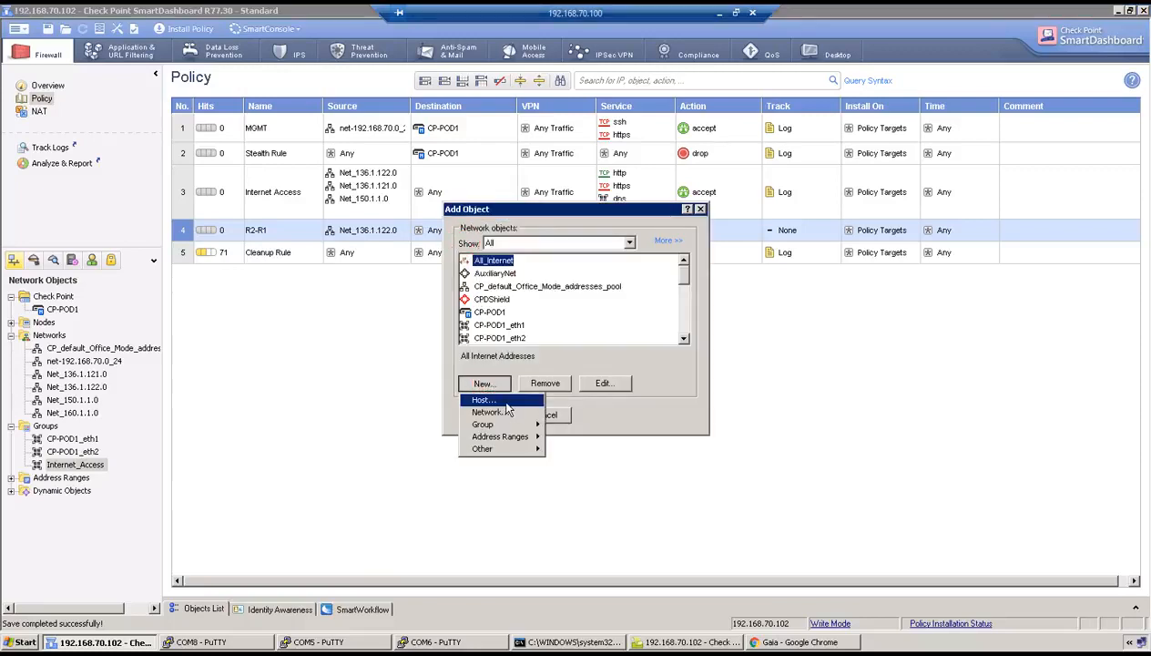
click(506, 401)
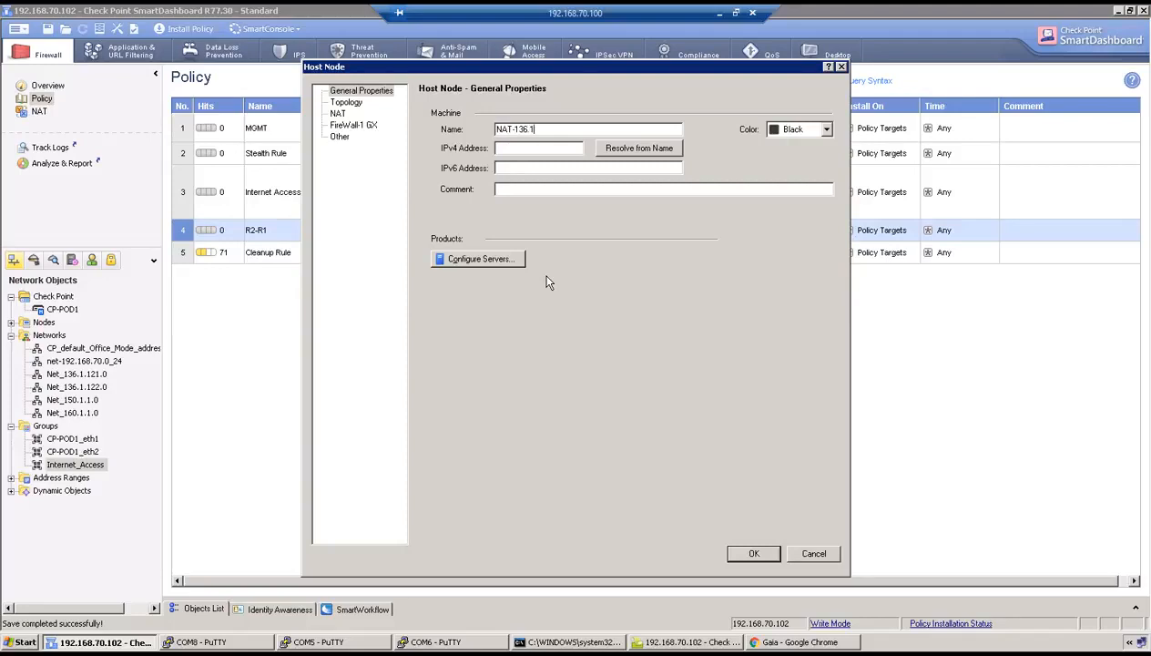
text(NAT-136.1.122.122)
key(Tab)
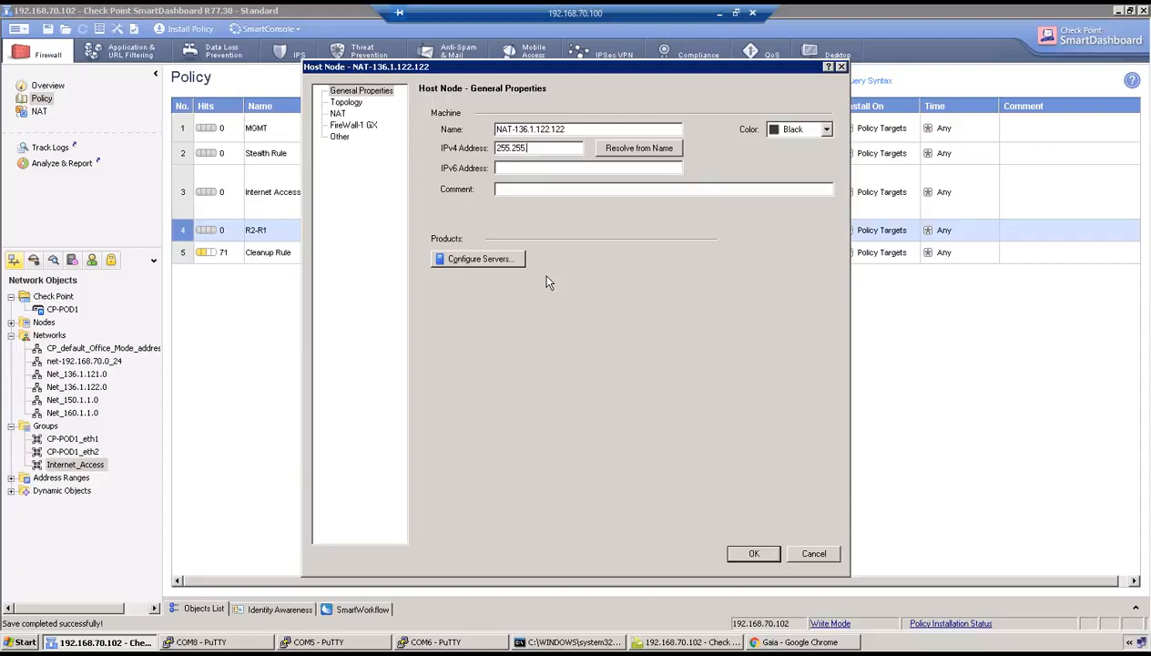
drag(532, 147, 477, 150)
text(136.1.122.122)
click(754, 553)
click(479, 410)
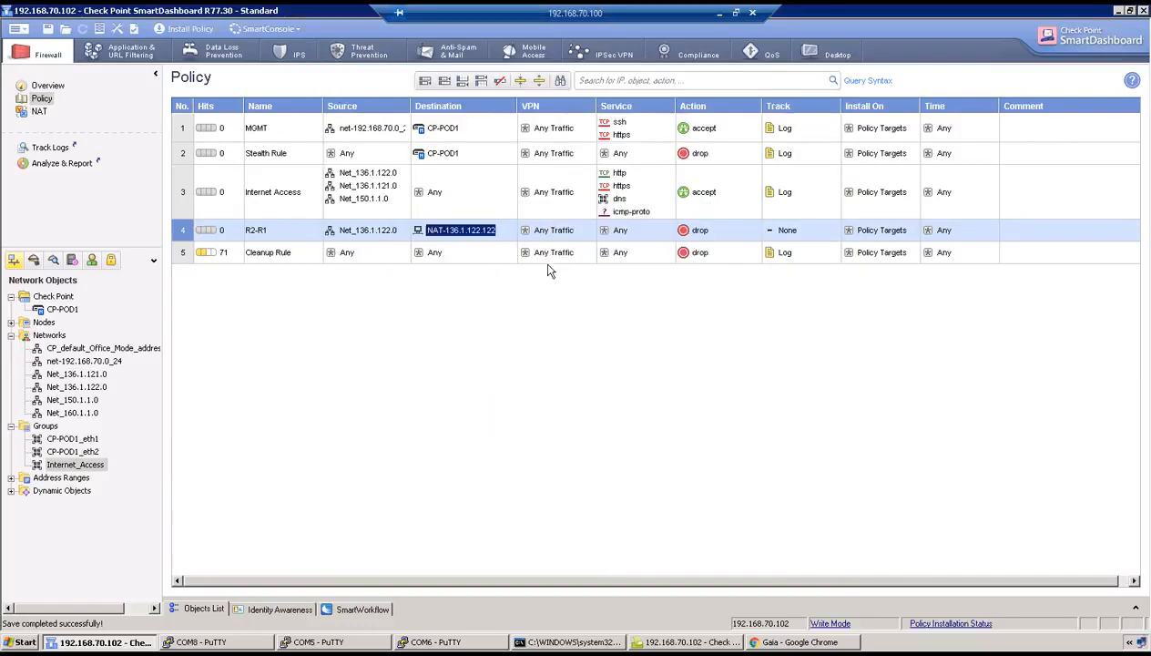
Add the telnet and icmp-proto services to the R2-R1 policy rule
right_click(623, 231)
click(645, 238)
click(485, 308)
text(telnet)
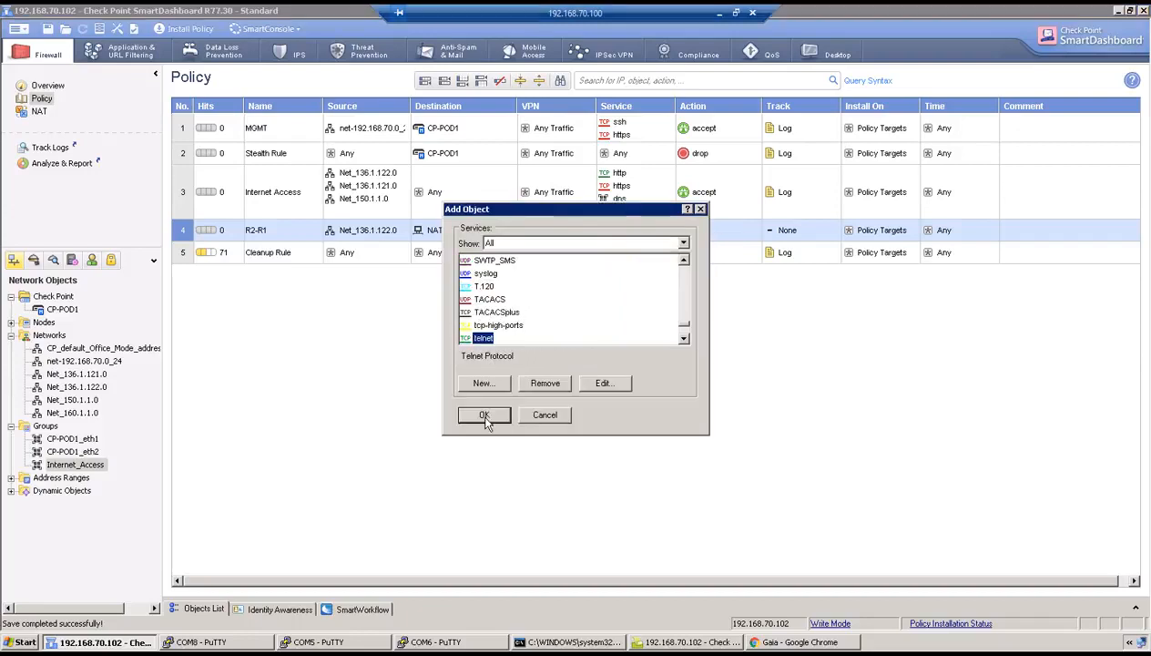
click(484, 414)
right_click(635, 235)
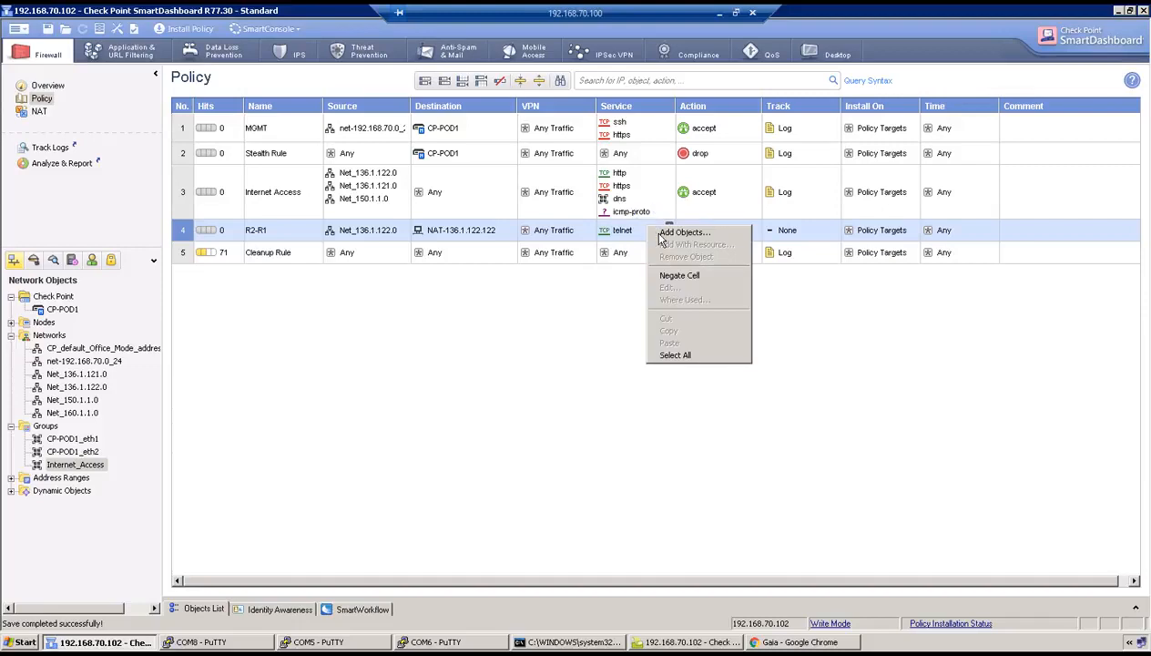
click(652, 231)
text(icmp)
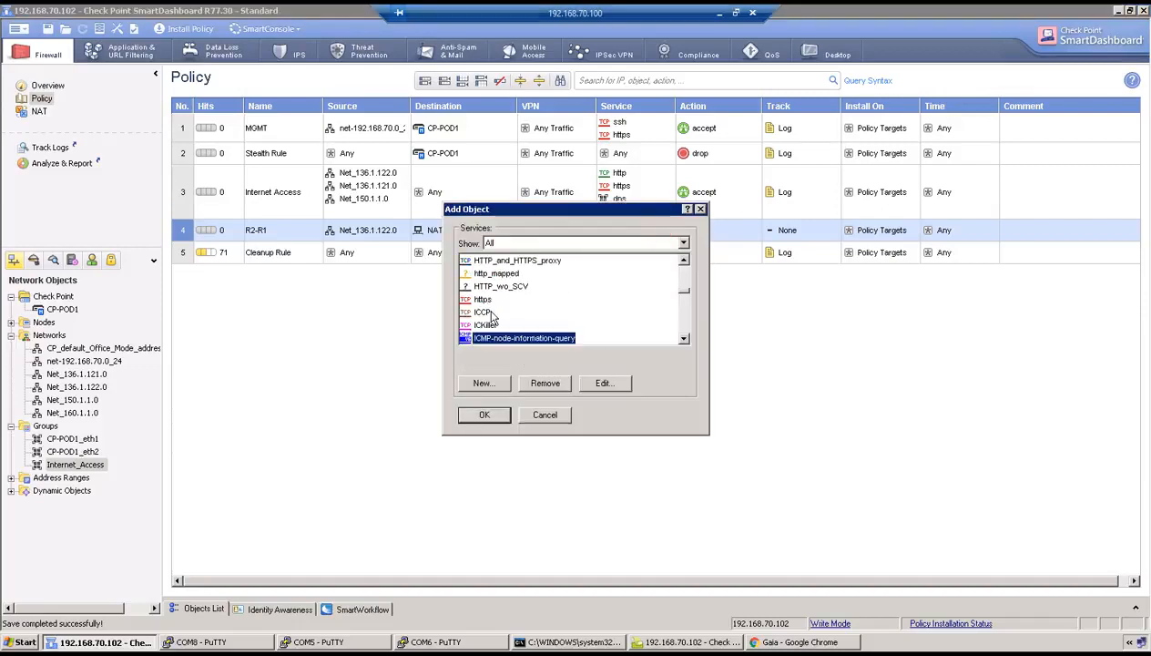
scroll(493, 317, down, 1)
double_click(493, 323)
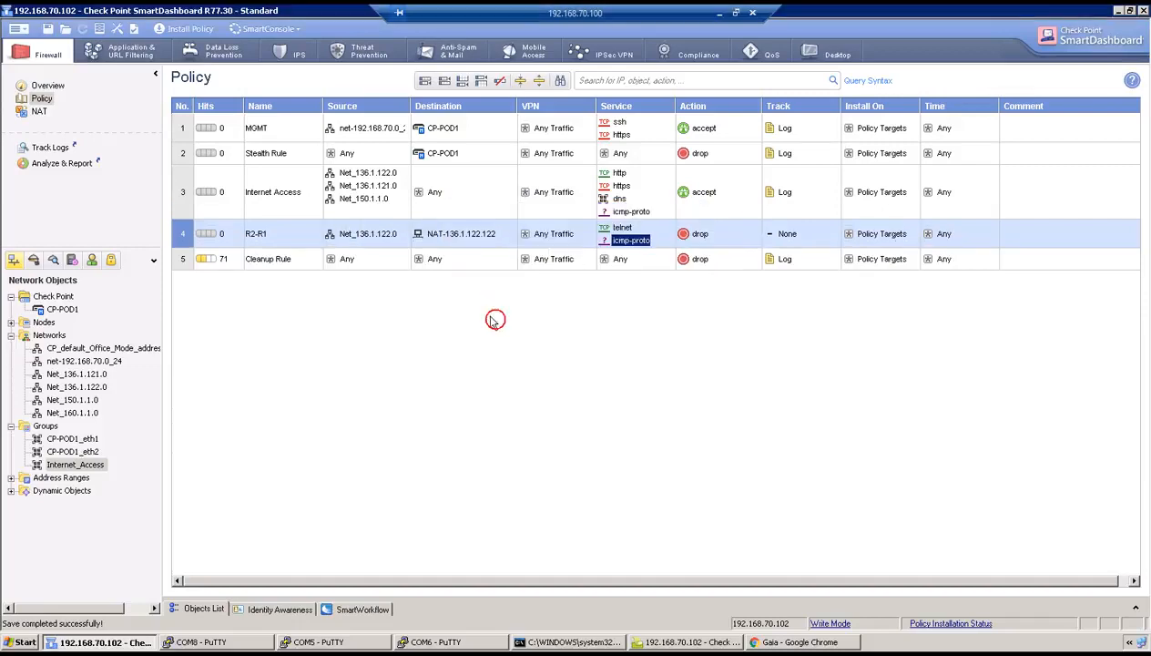
Set the R2-R1 rule's action to accept and its tracking to Log
right_click(708, 235)
click(728, 253)
click(779, 234)
click(799, 257)
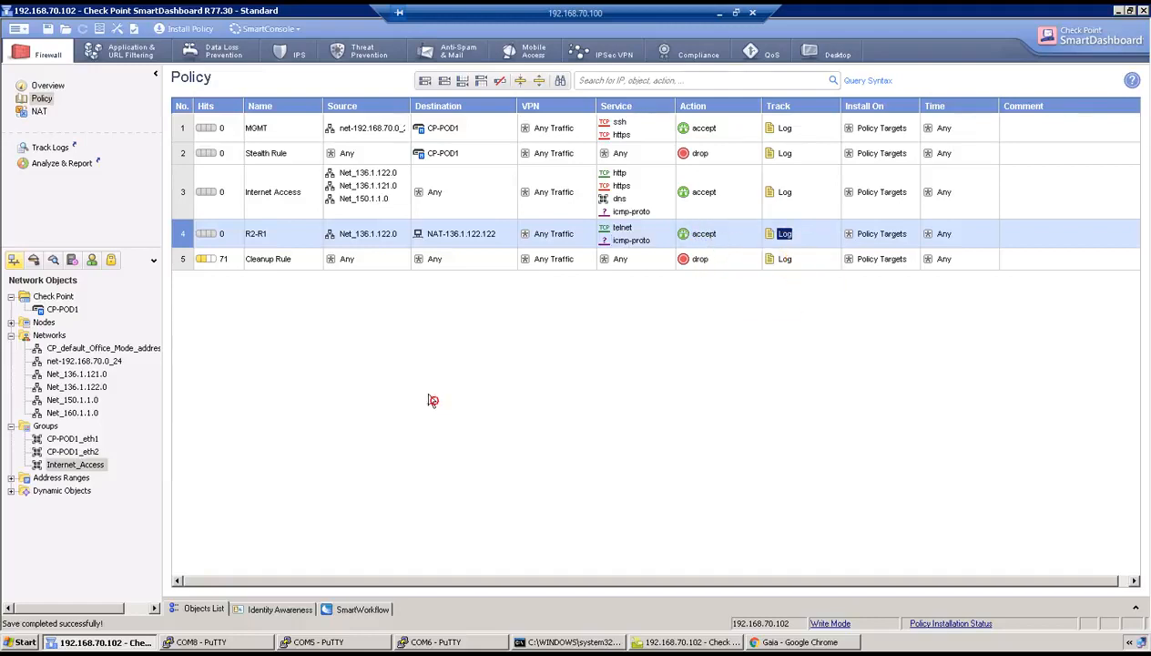
Add a new manual NAT rule below rule 2 in the NAT rule base
click(39, 111)
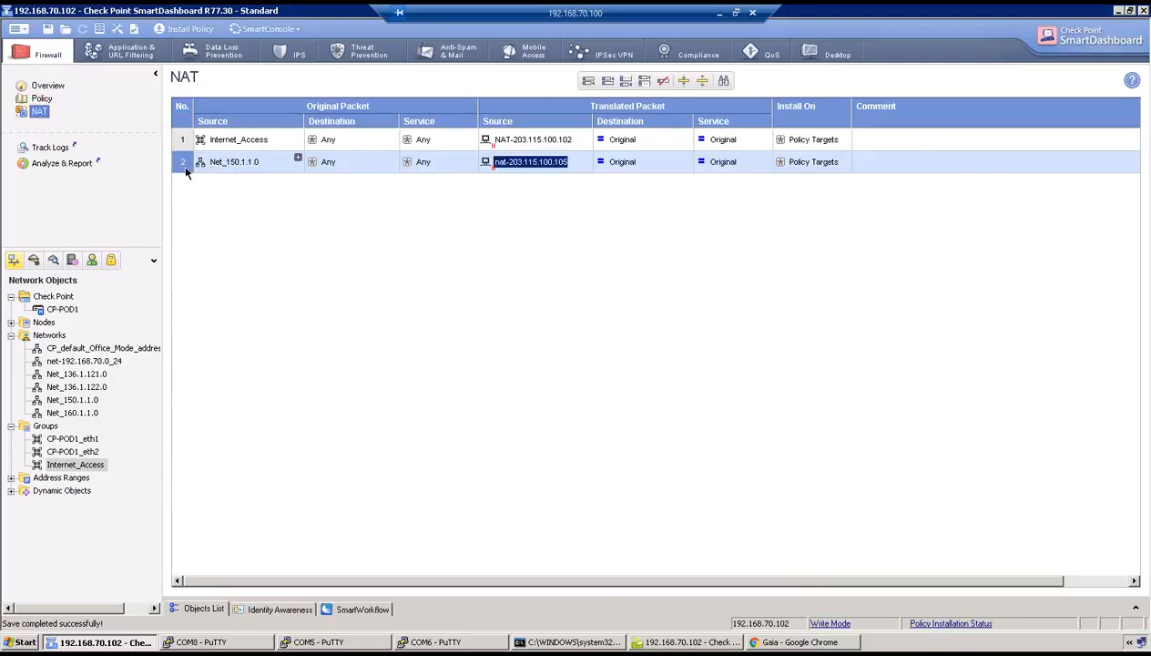
right_click(185, 172)
mouse_move(228, 173)
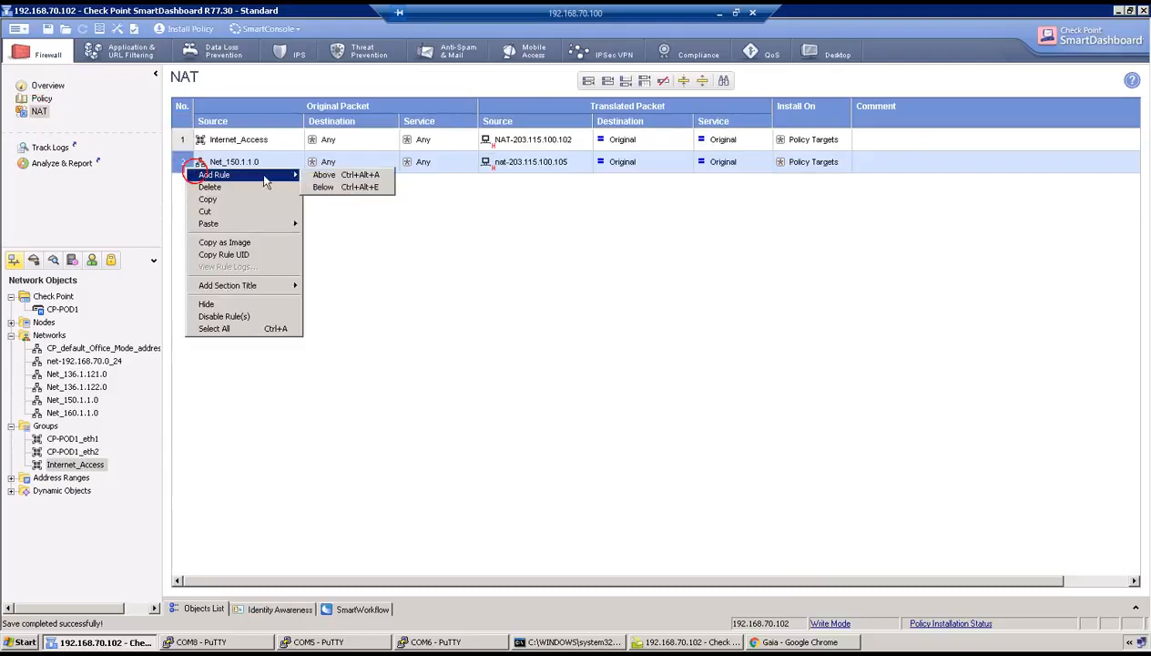
click(347, 189)
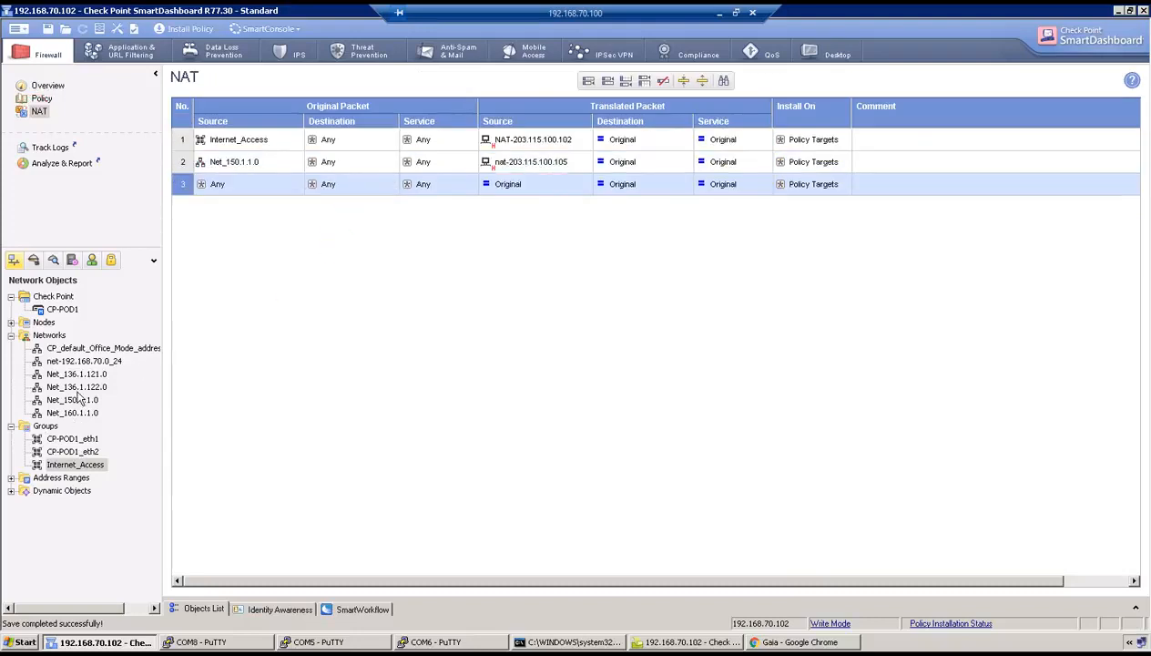
Set the original packet source of NAT rule 3 to Net_136.1.122.0
drag(93, 390, 219, 192)
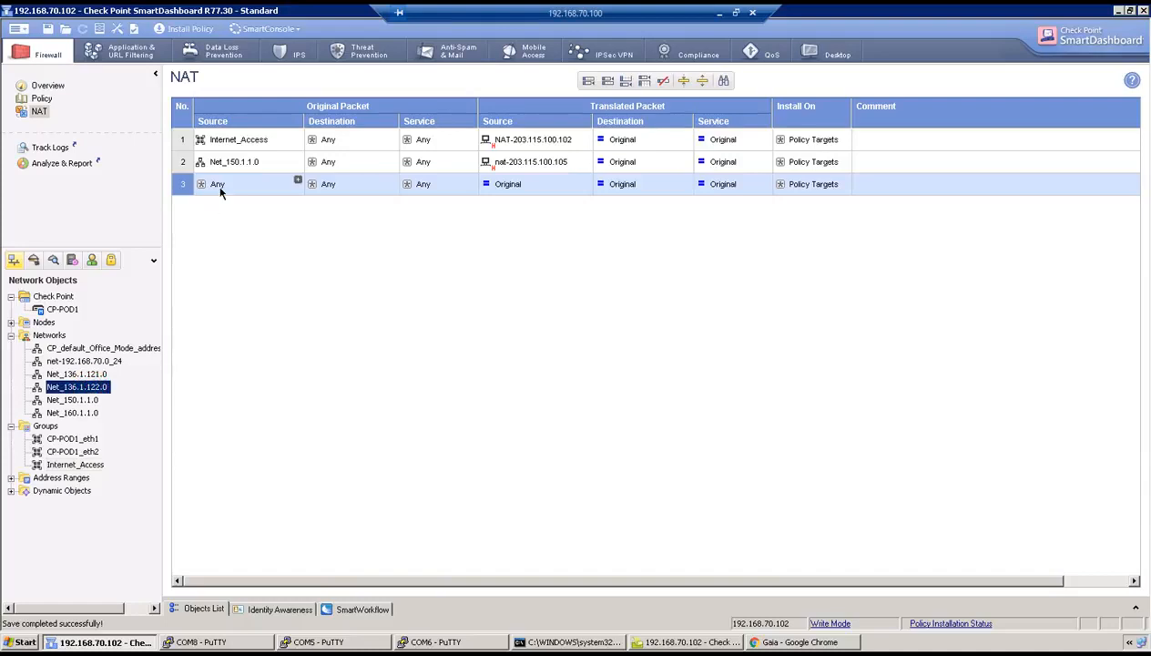
click(298, 181)
scroll(394, 272, down, 1)
scroll(394, 273, down, 3)
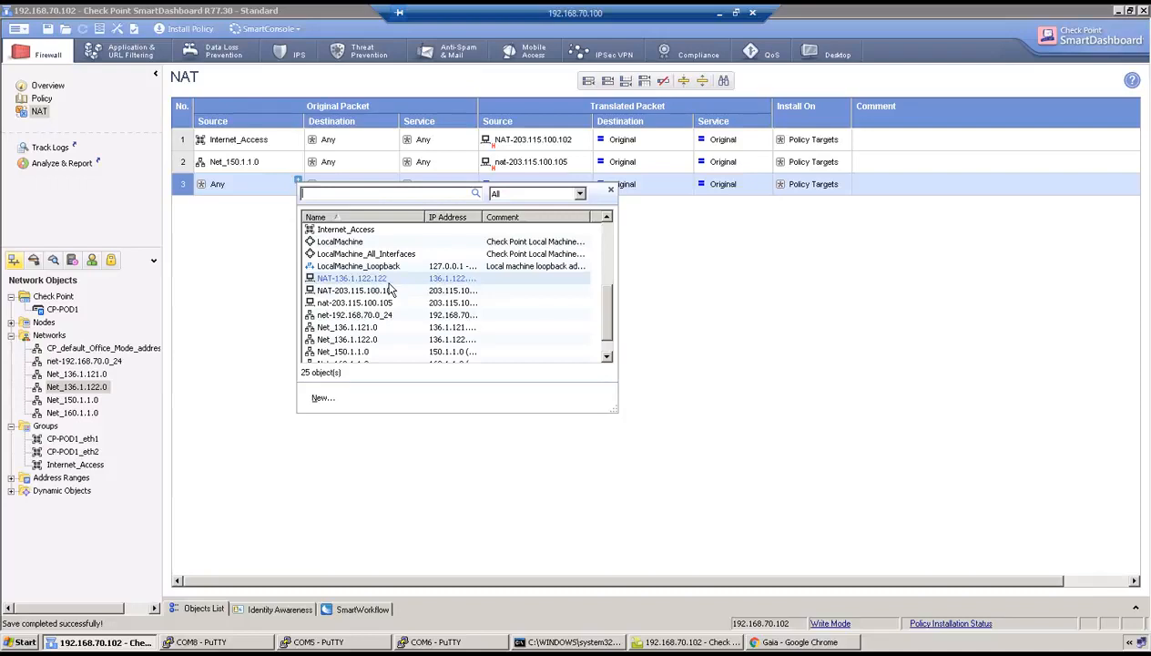
scroll(388, 303, down, 1)
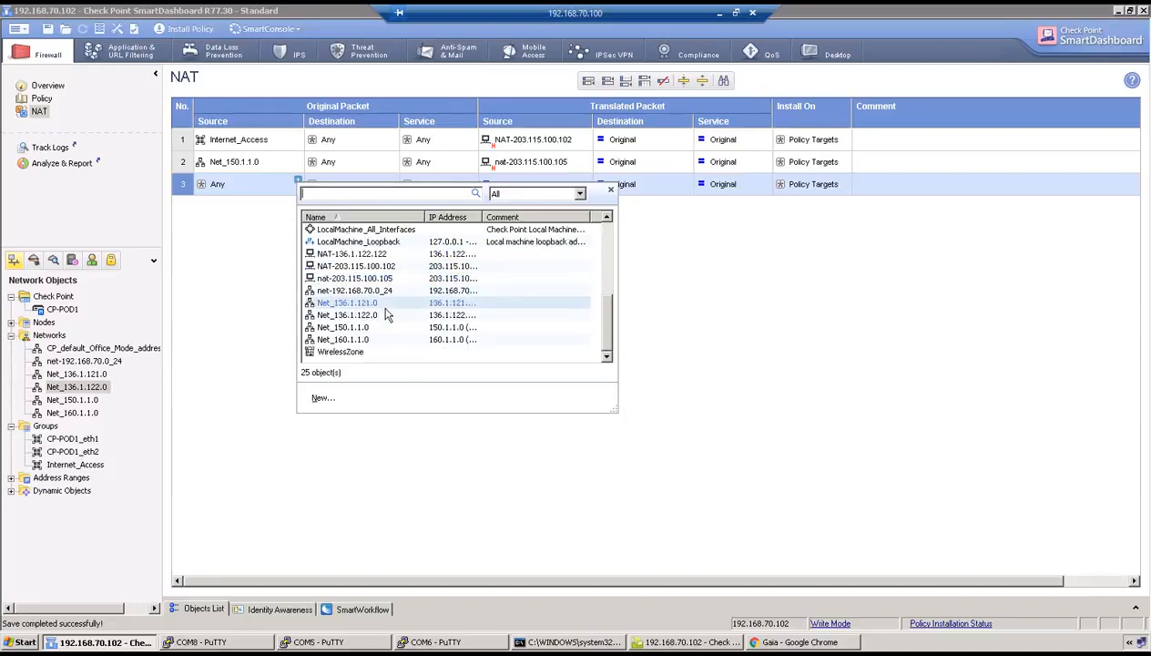
click(383, 315)
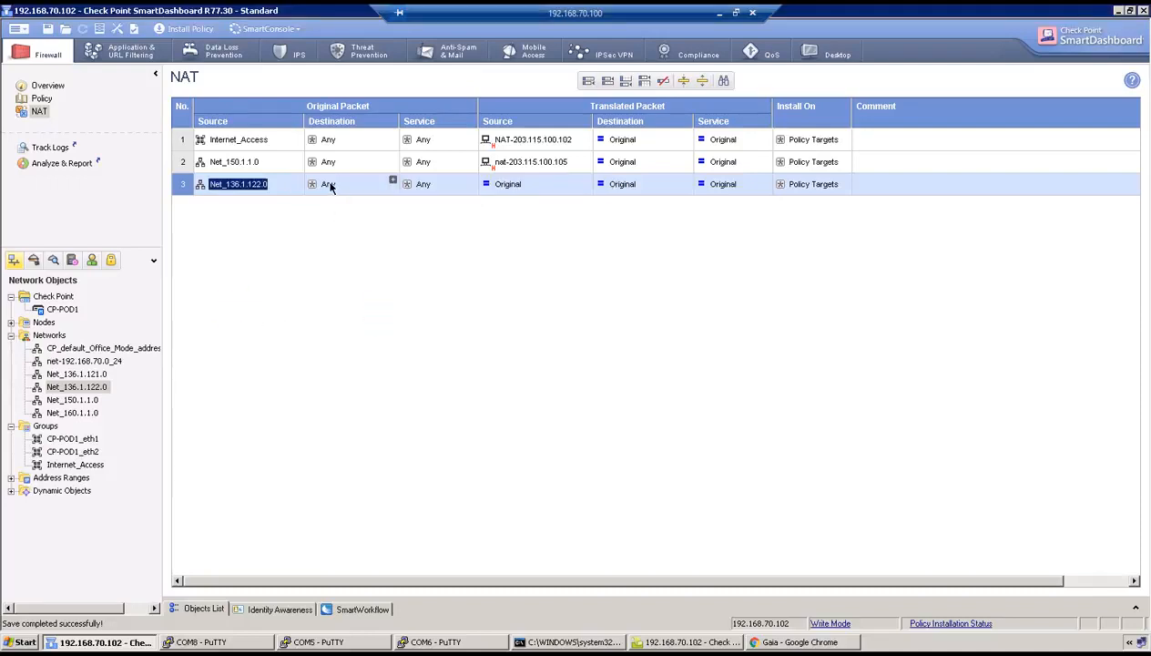
Set the original packet destination of NAT rule 3 to the NAT-136.1.122.122 host
click(392, 180)
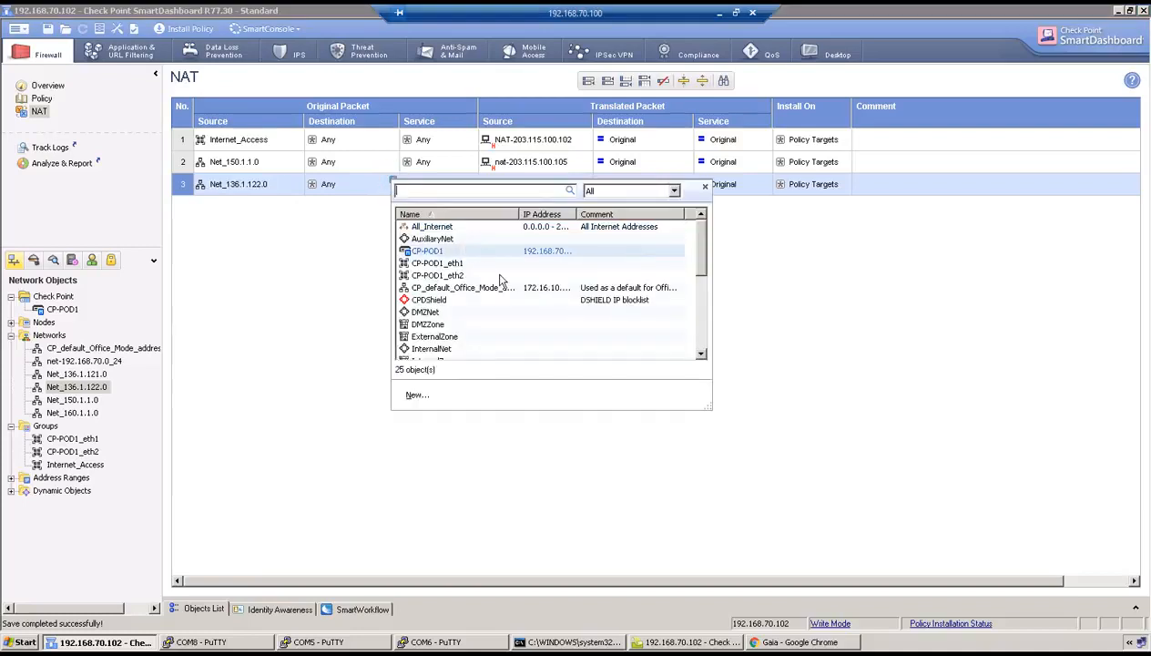
scroll(499, 277, down, 2)
scroll(499, 281, down, 1)
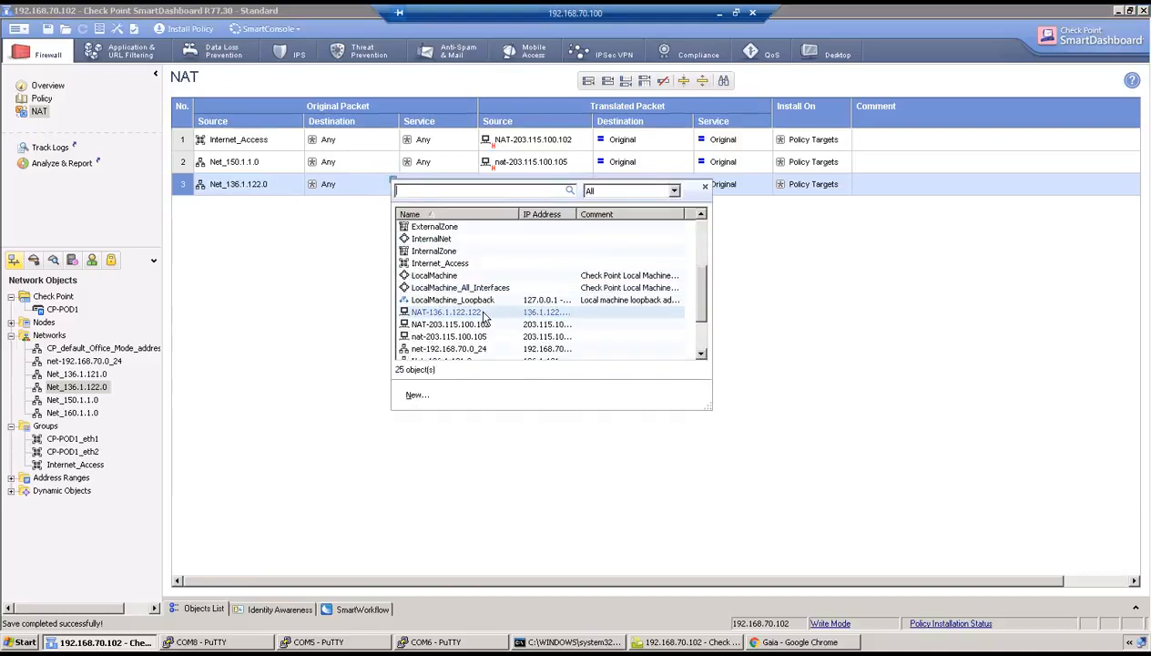
click(472, 311)
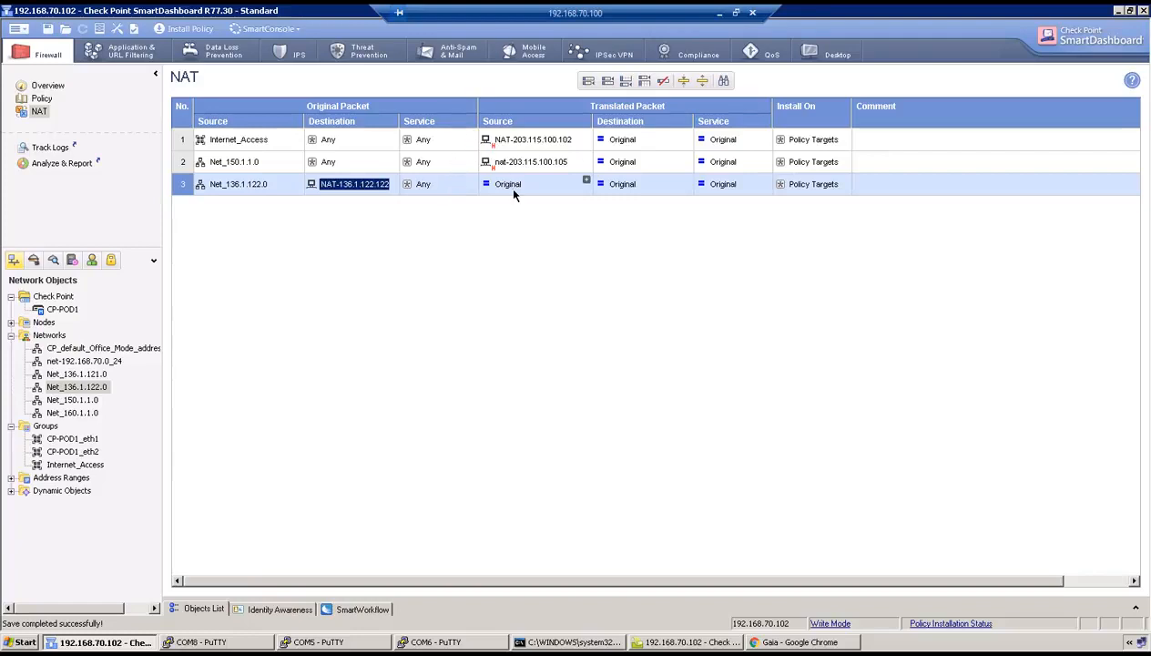
Create a host named R1-150.1.1.1 and assign it as the static translated destination of NAT rule 3
right_click(620, 187)
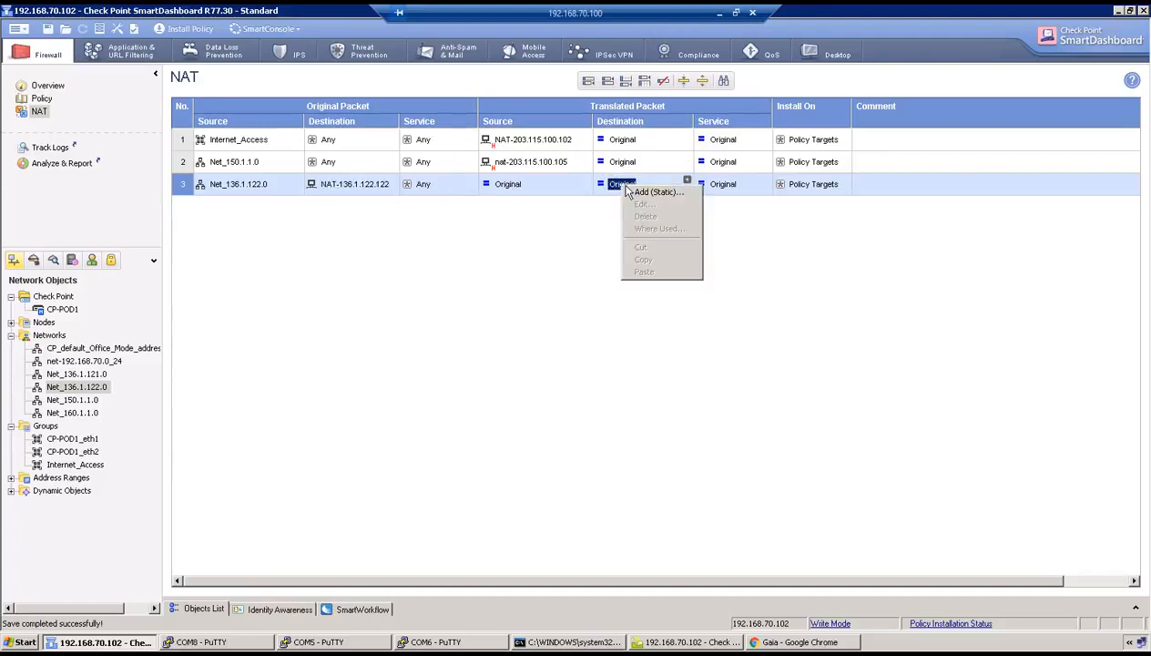
click(639, 192)
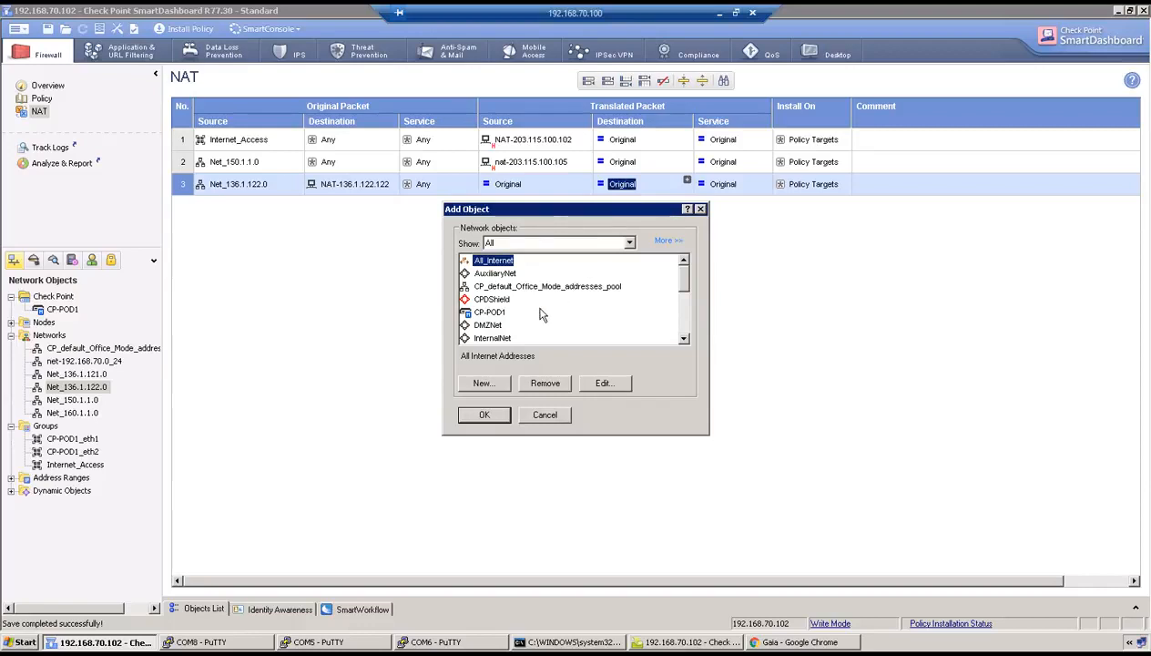
click(492, 383)
mouse_move(514, 414)
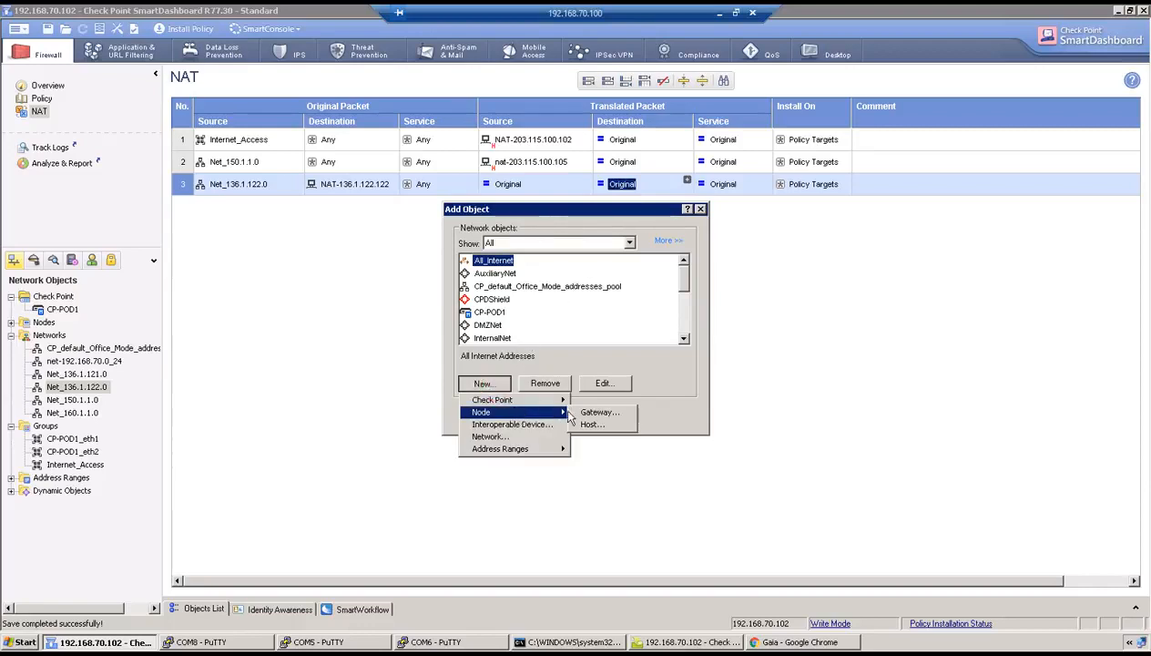
click(582, 423)
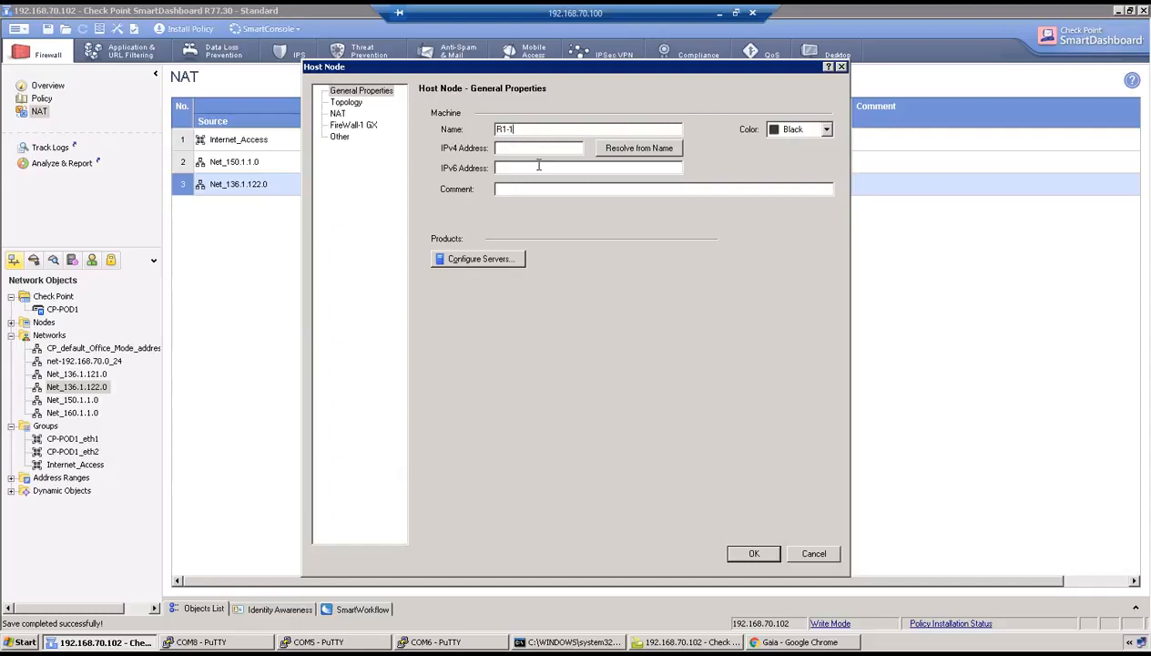
text(R1-150.1.1.1)
key(Tab)
click(753, 554)
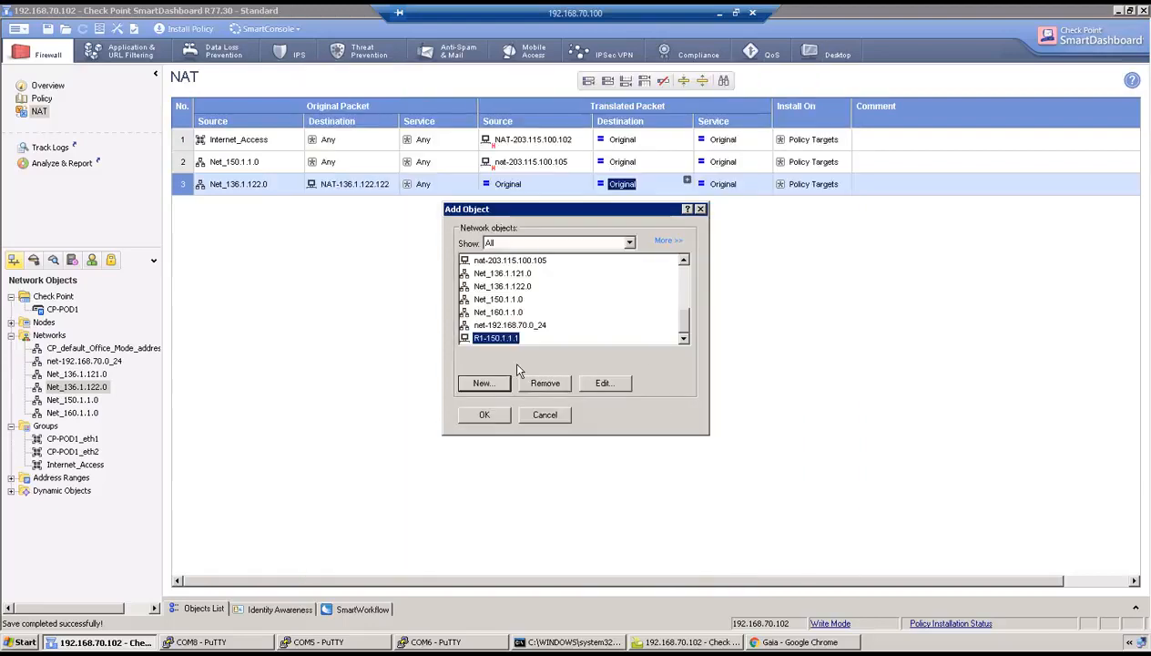
click(474, 410)
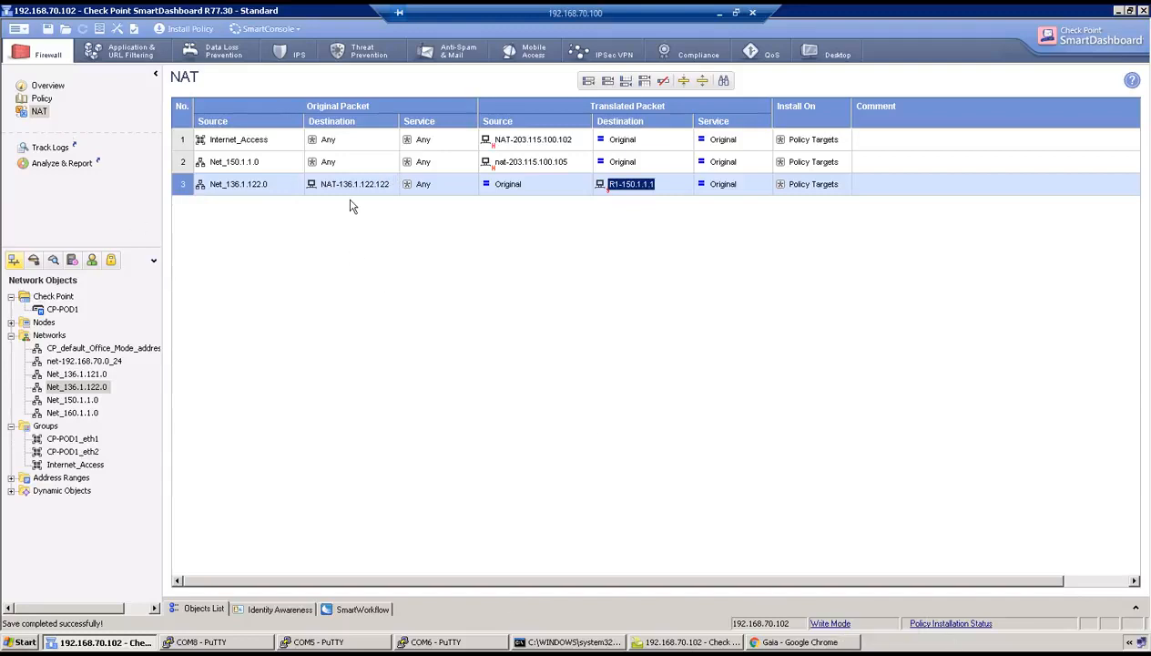
Switch to the Gaia Portal and add a proxy ARP entry for 136.1.122.122 advertised via interface eth2
click(819, 643)
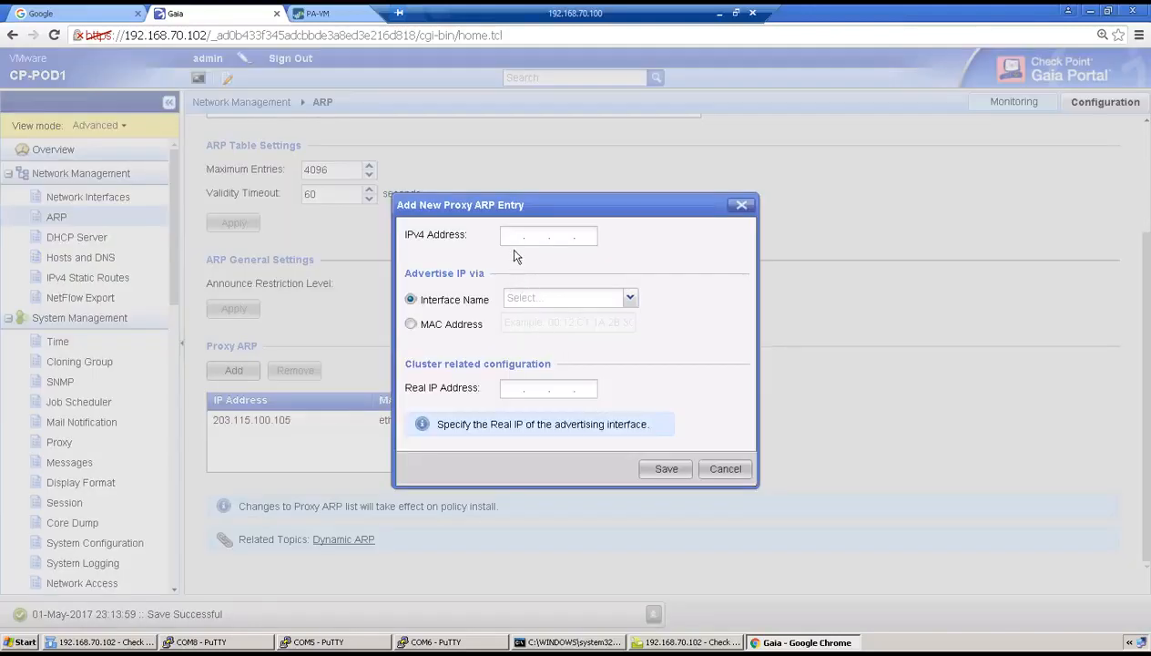
click(510, 234)
text(136.1.122.122)
click(626, 295)
click(563, 350)
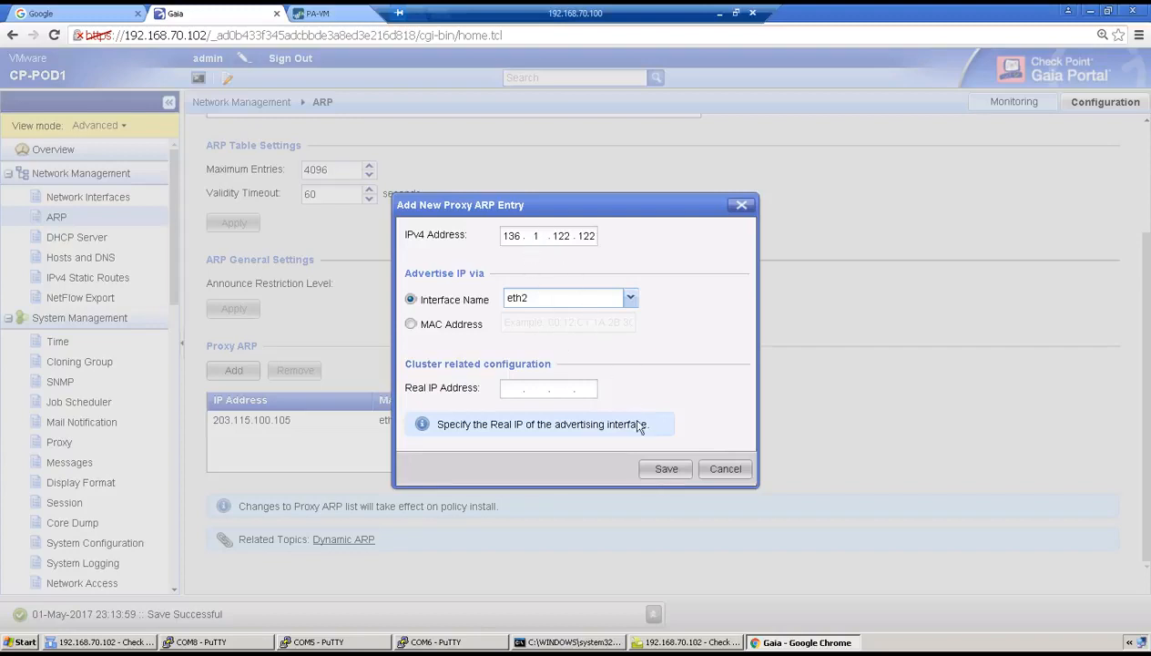
click(657, 468)
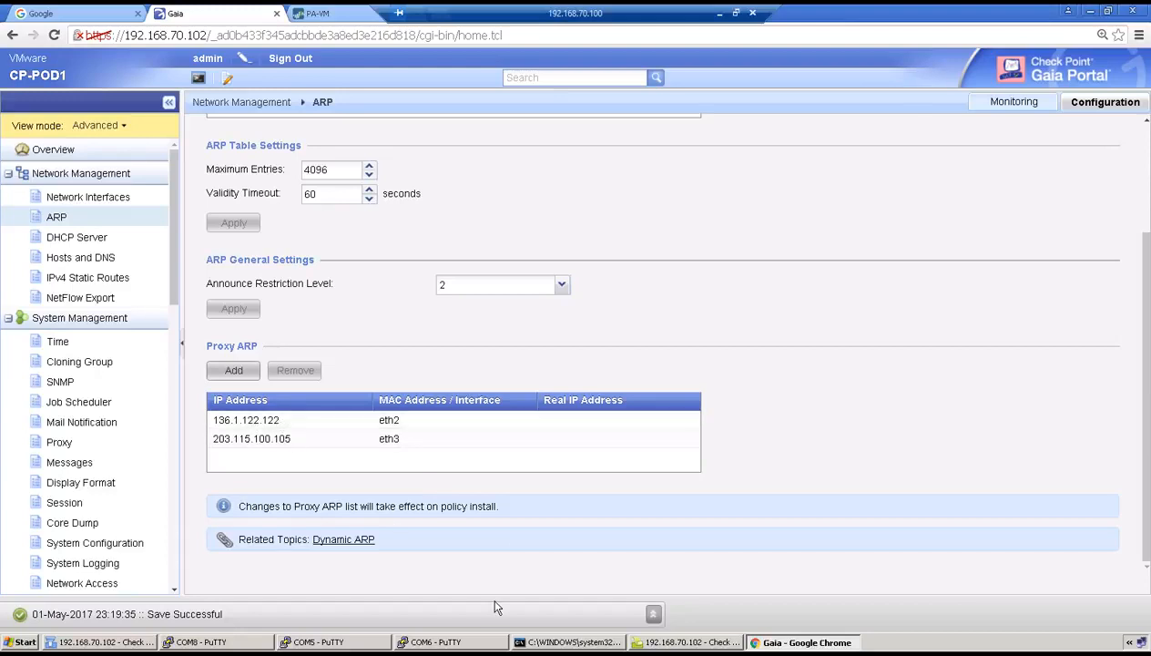
Return to SmartDashboard and install the Standard policy on the CP-POD1 gateway
click(127, 641)
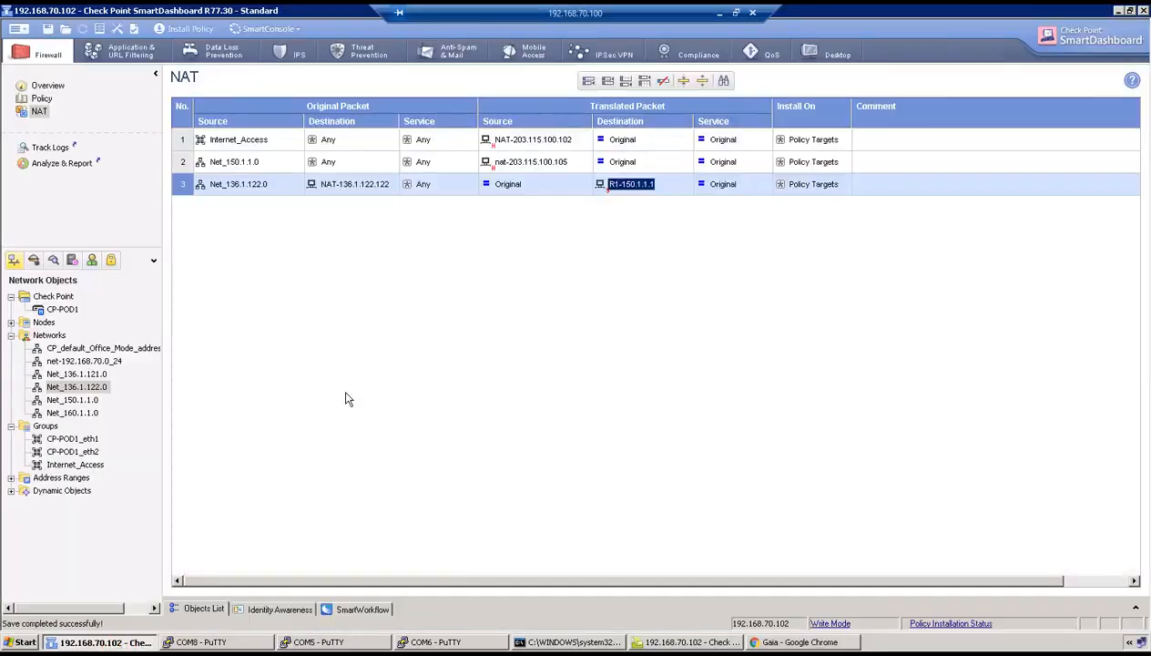
click(193, 30)
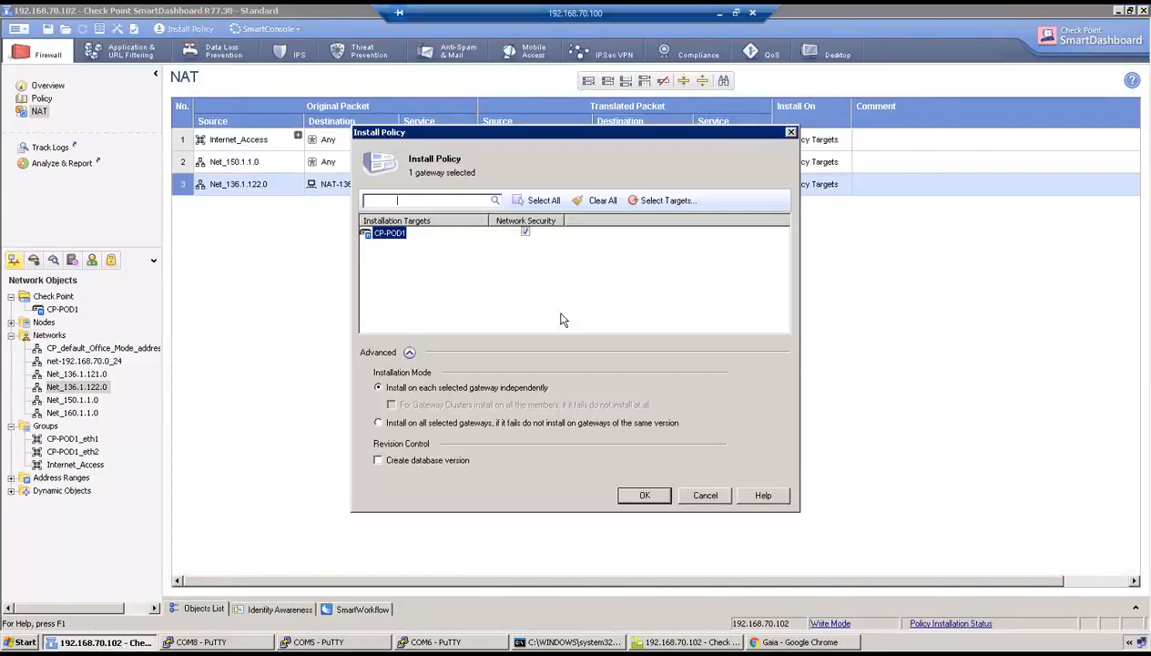
click(644, 495)
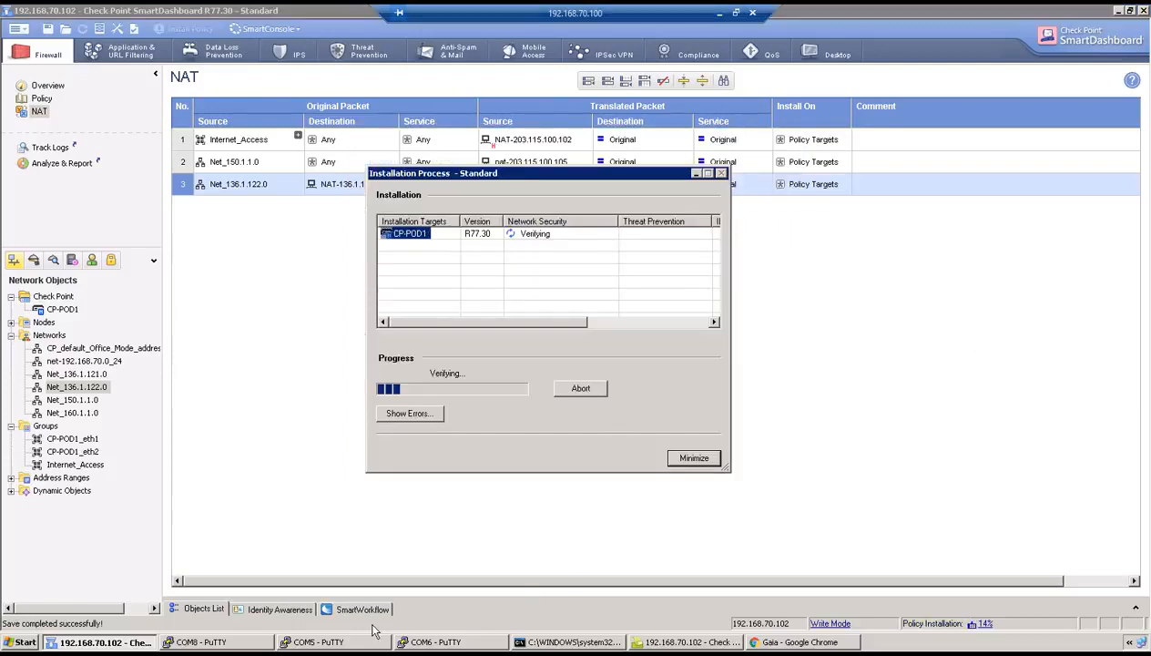
Switch to R2's PuTTY console (COM6) and ping the virtual IP 136.1.122.122
click(401, 642)
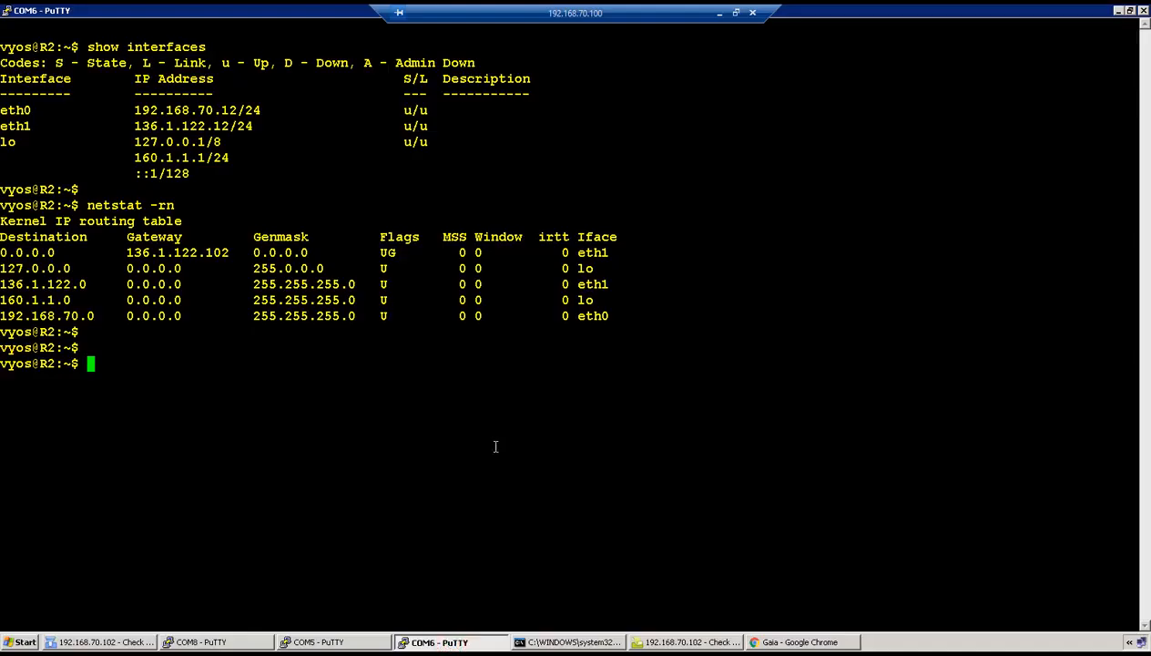
key(Return)
key(Return)
text(ping )
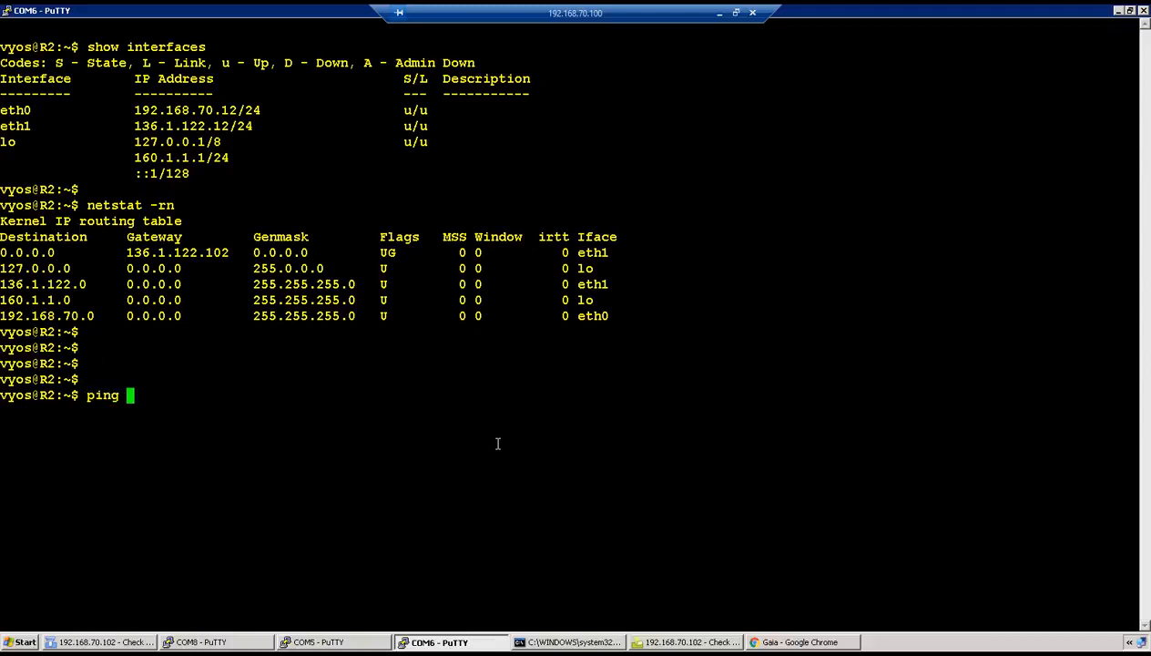
text(136.1.122.122)
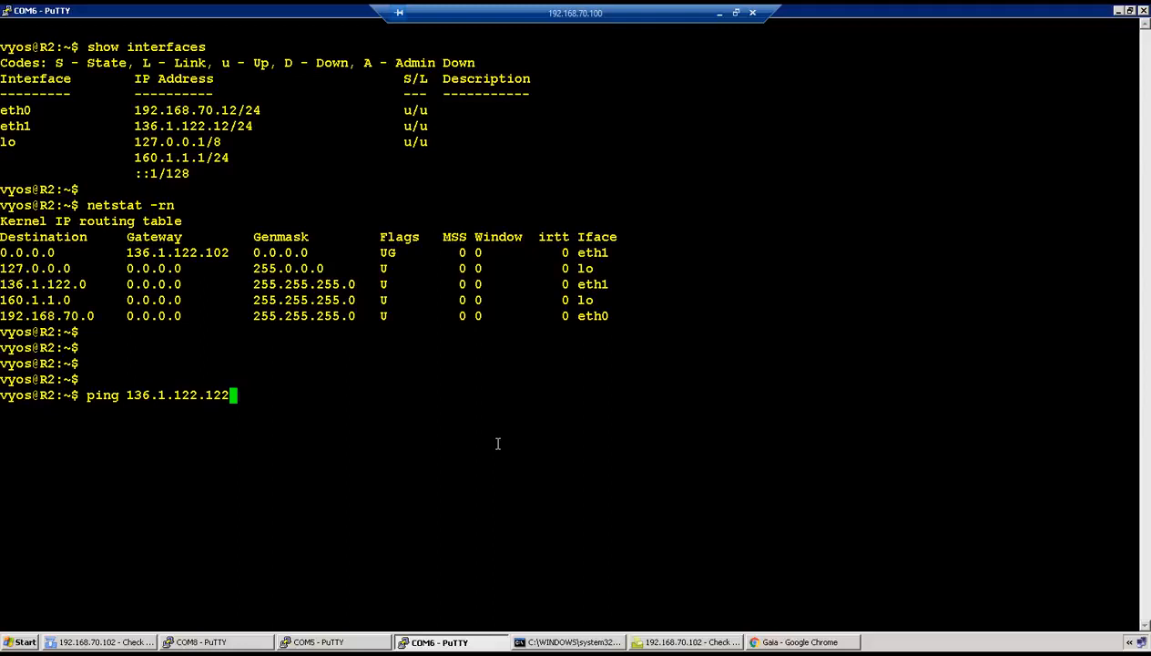
key(Return)
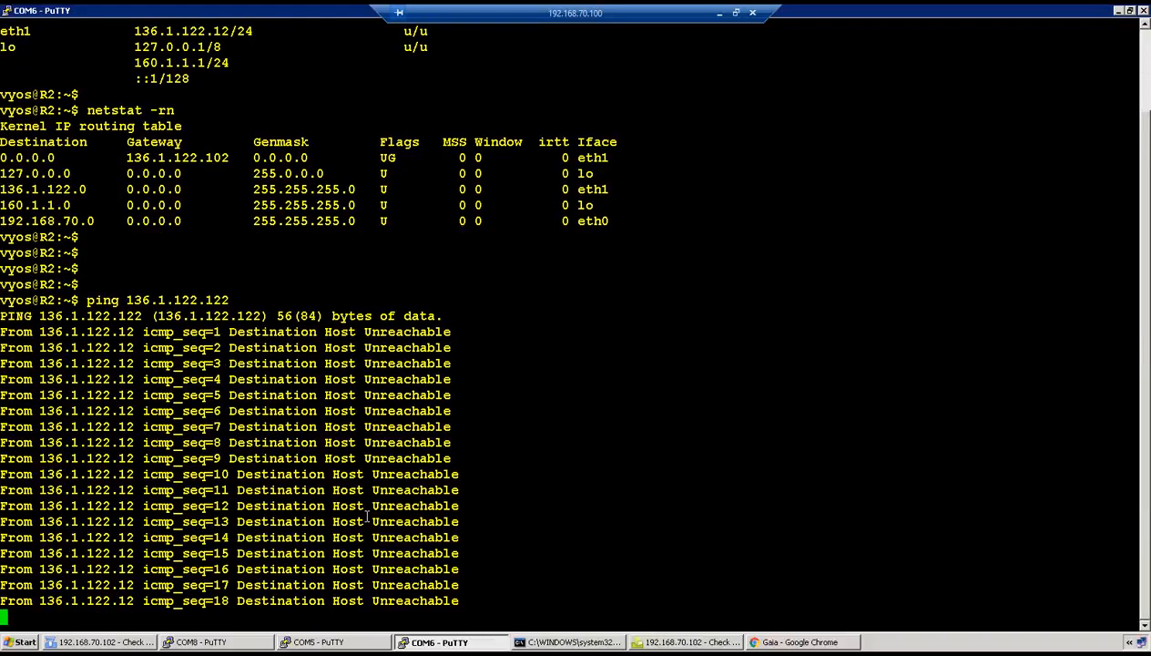
Check the policy installation status in SmartDashboard, then restart the ping to 136.1.122.122 on R2's console
click(121, 642)
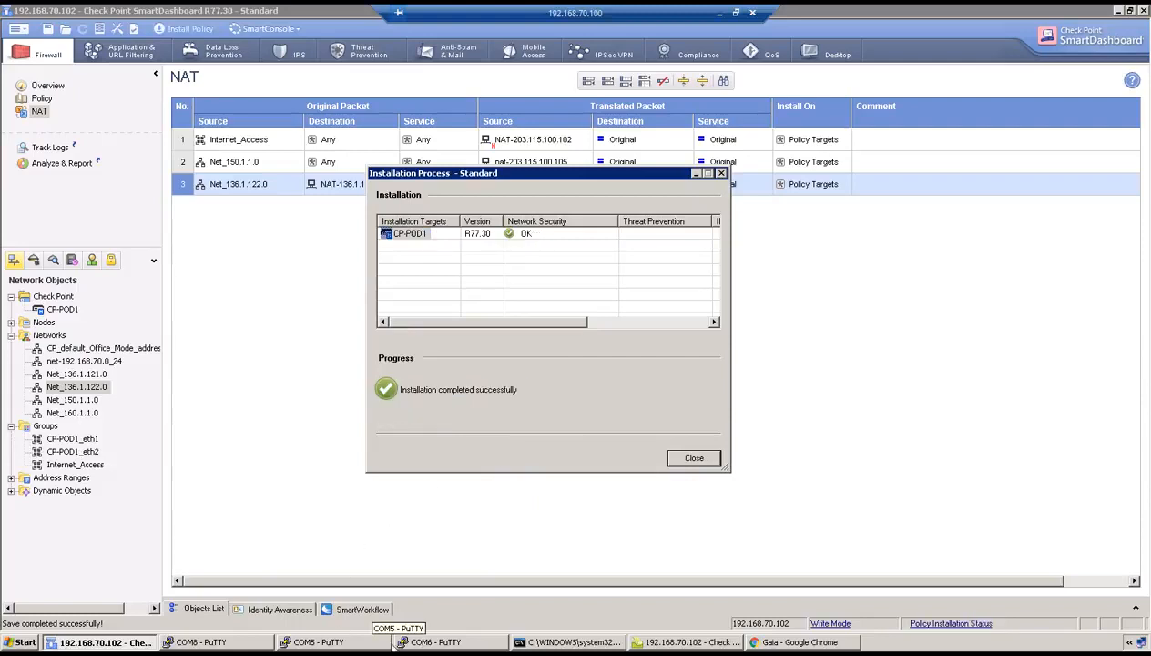
click(433, 642)
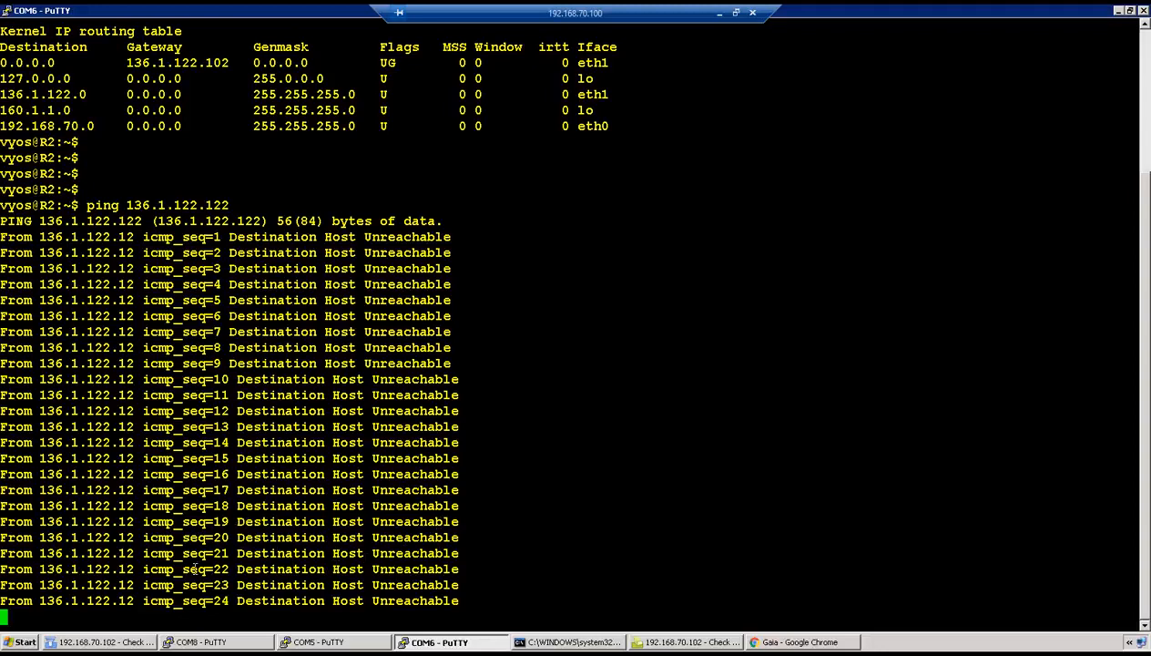
drag(159, 601, 219, 601)
click(670, 424)
key(ctrl+c)
key(Return)
key(Up)
key(Return)
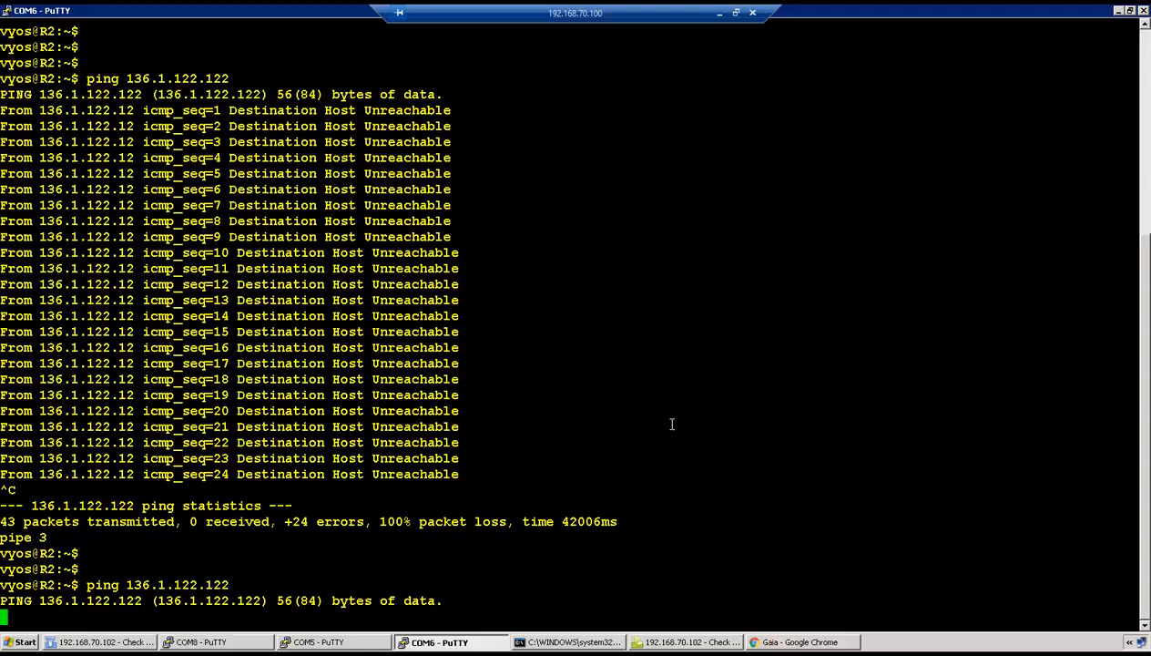
Switch to SmartView Tracker, clear the log filters and go to the newest records
click(679, 642)
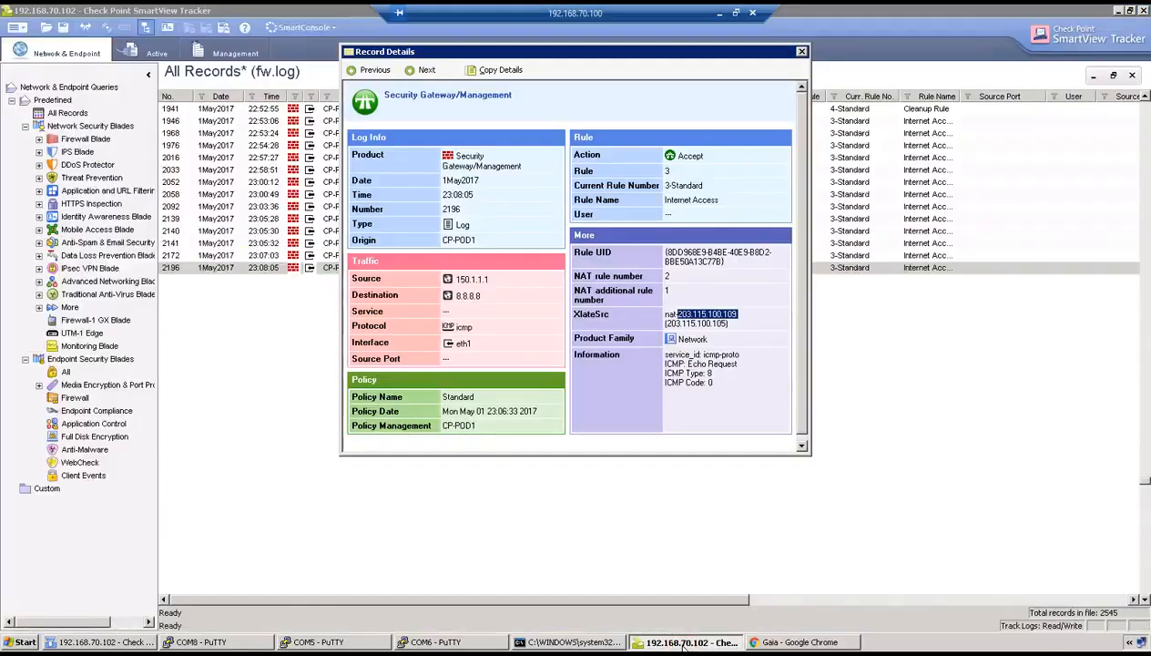
click(801, 51)
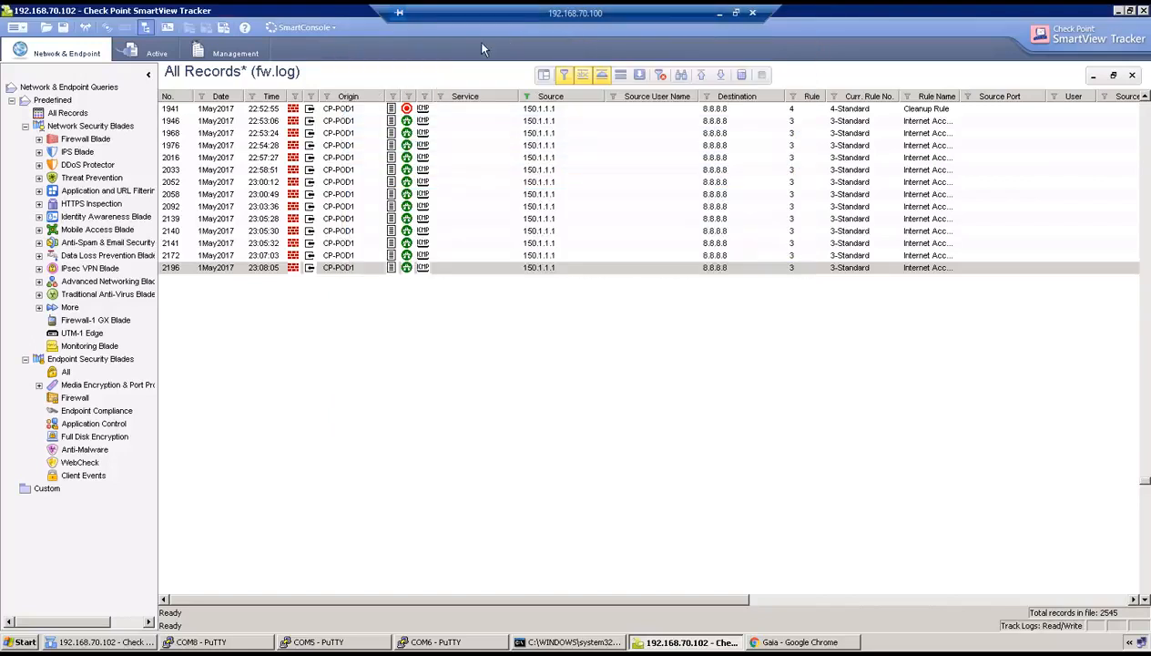
click(662, 75)
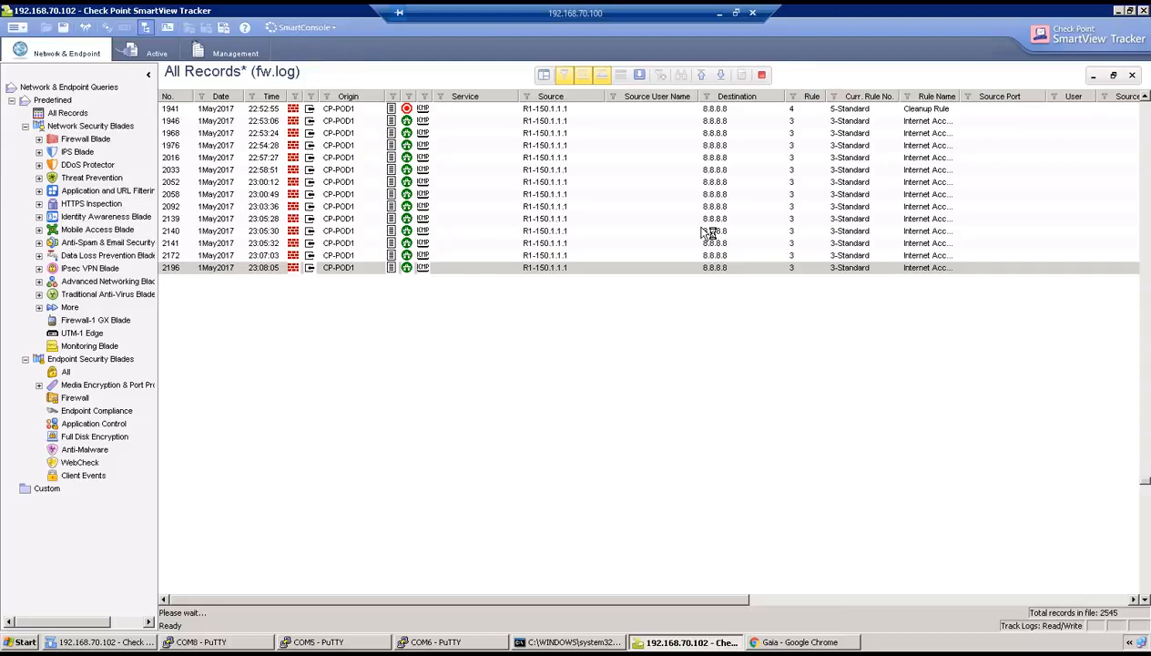
click(720, 75)
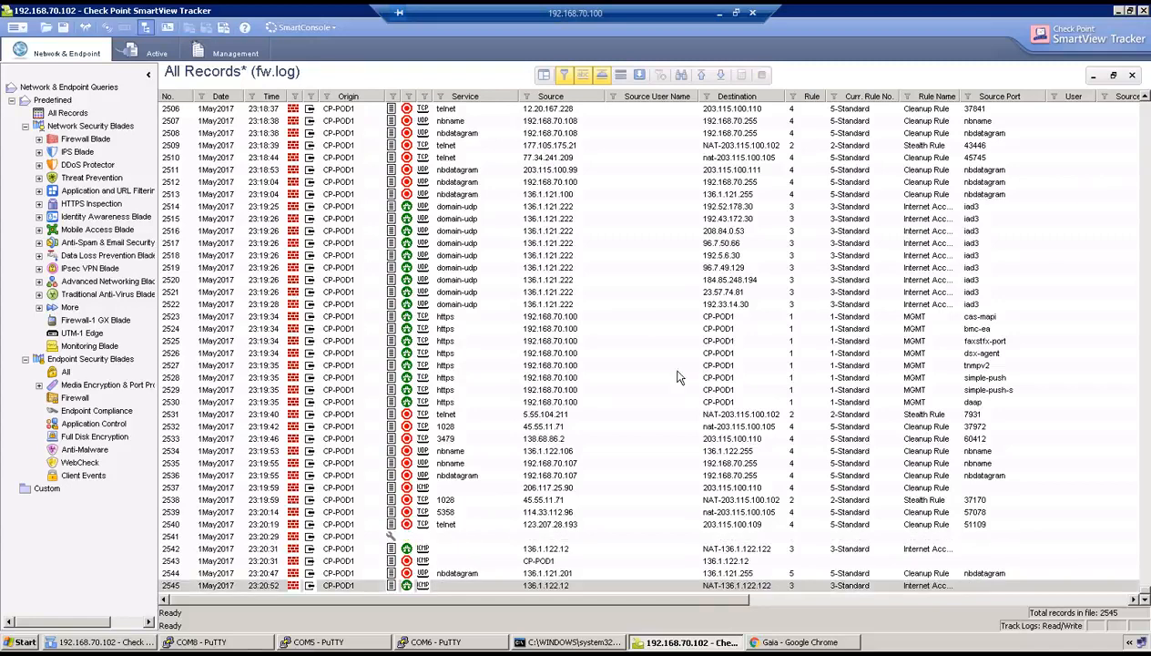
Open the latest log record from 136.1.122.12 and examine its destination and translated source
click(577, 587)
double_click(579, 587)
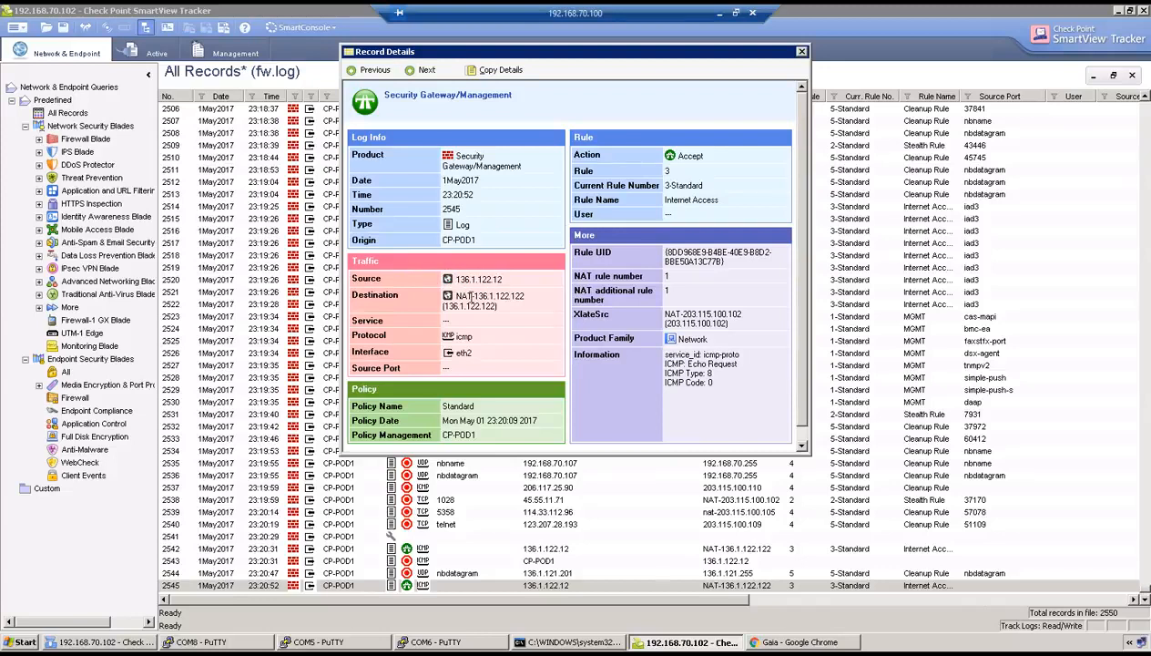
drag(472, 296, 521, 293)
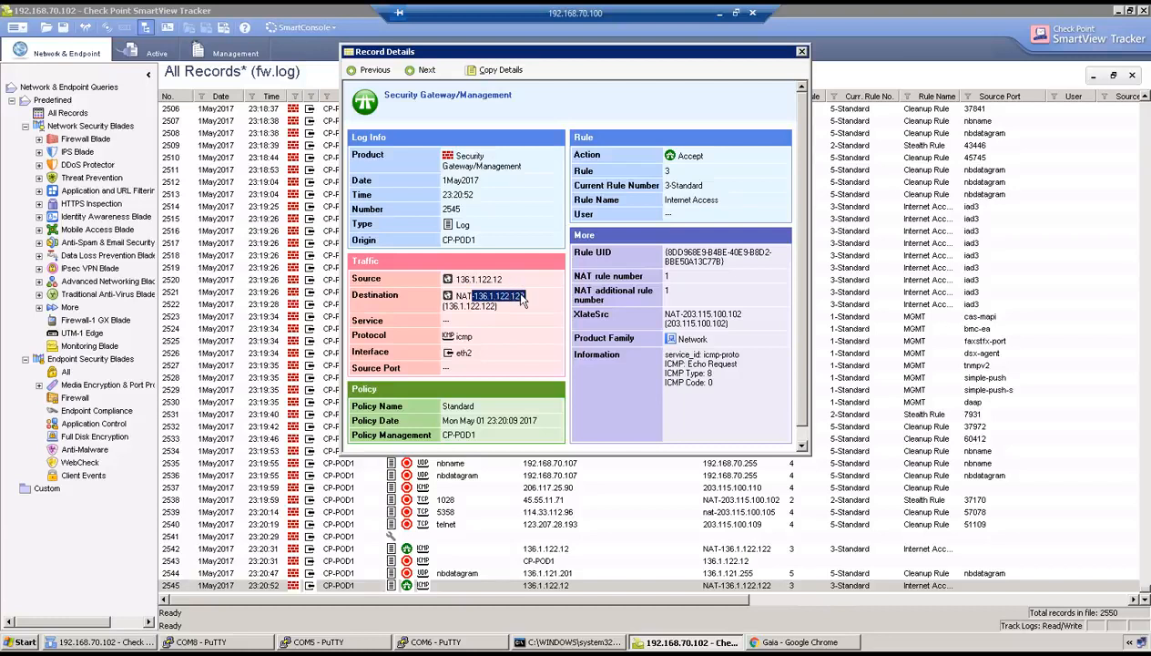
drag(664, 314, 742, 314)
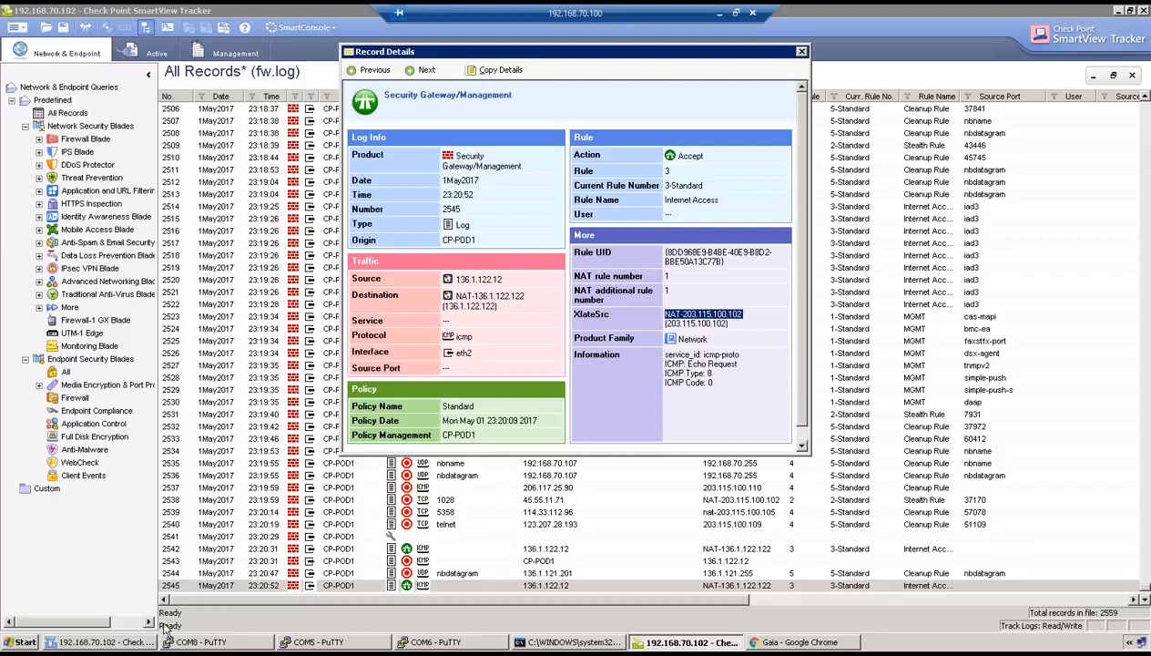
In SmartDashboard, move the Net_136.1.122.0 NAT rule above rule 1 and install the policy on CP-POD1
click(114, 638)
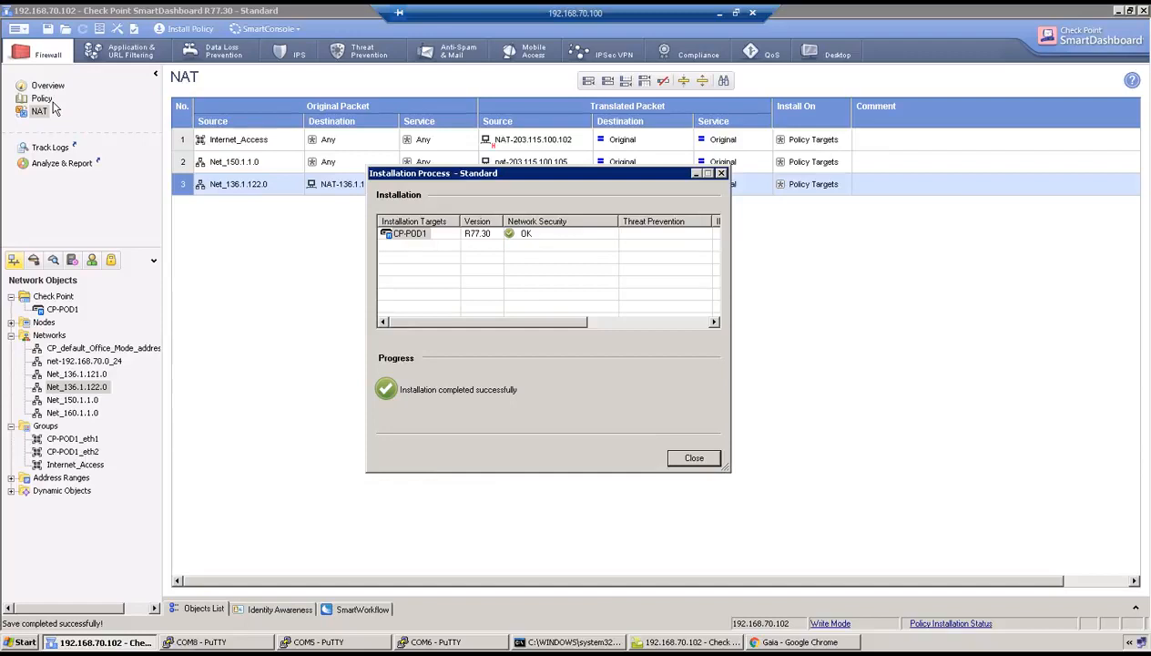
click(695, 458)
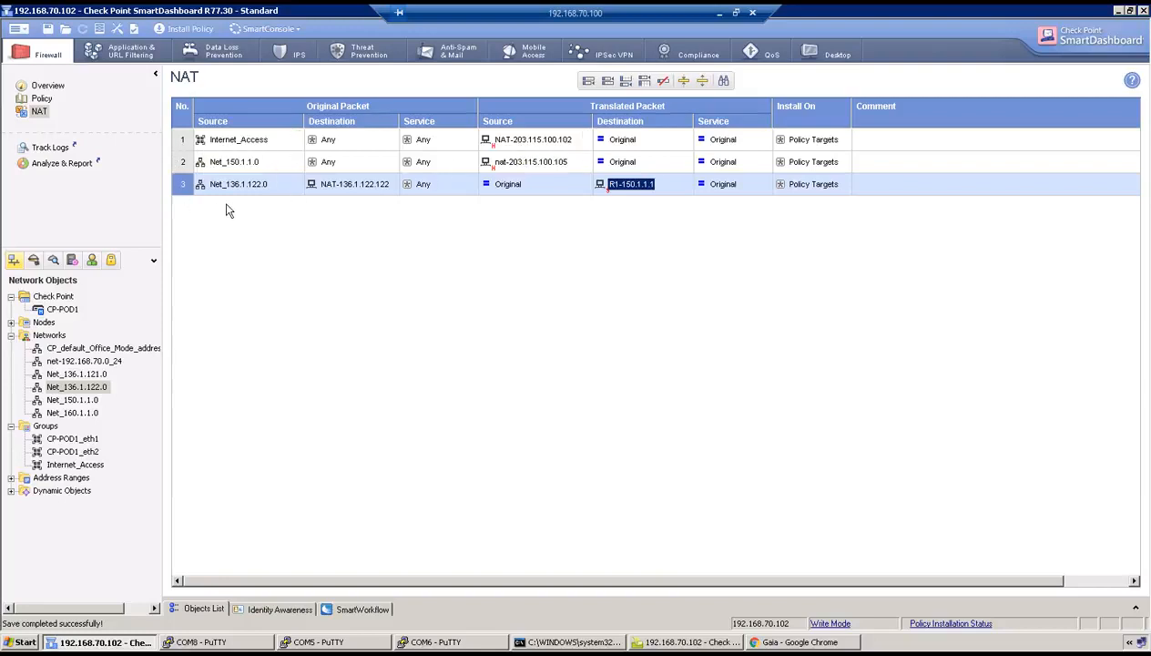
right_click(180, 188)
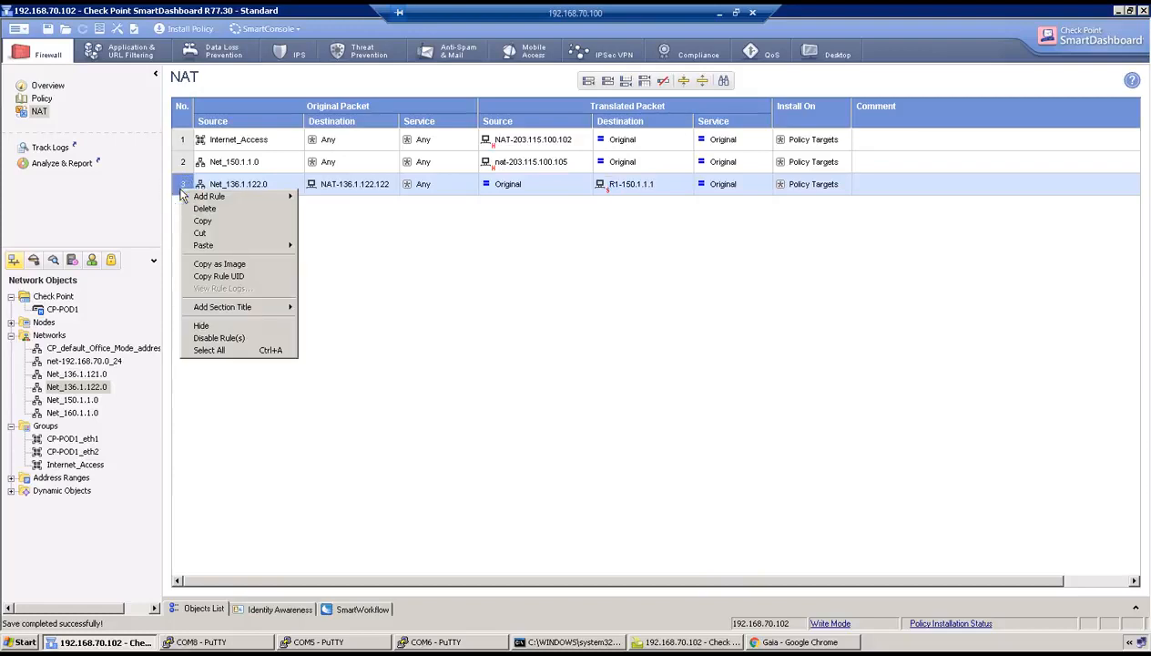
click(212, 234)
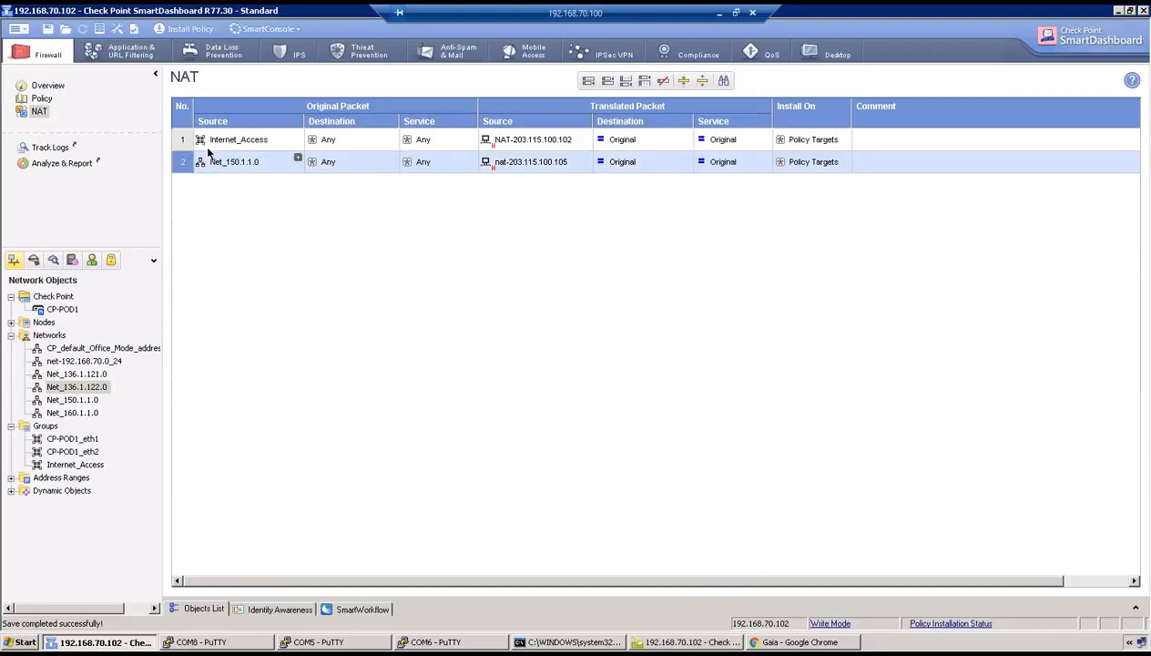
right_click(185, 143)
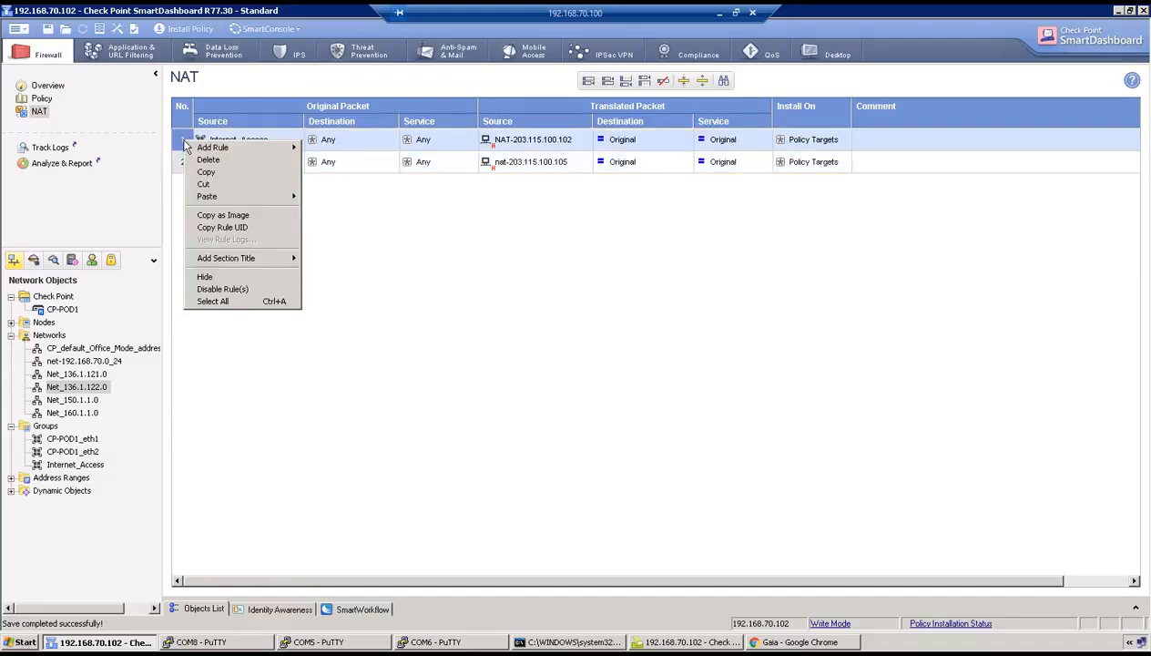
mouse_move(227, 199)
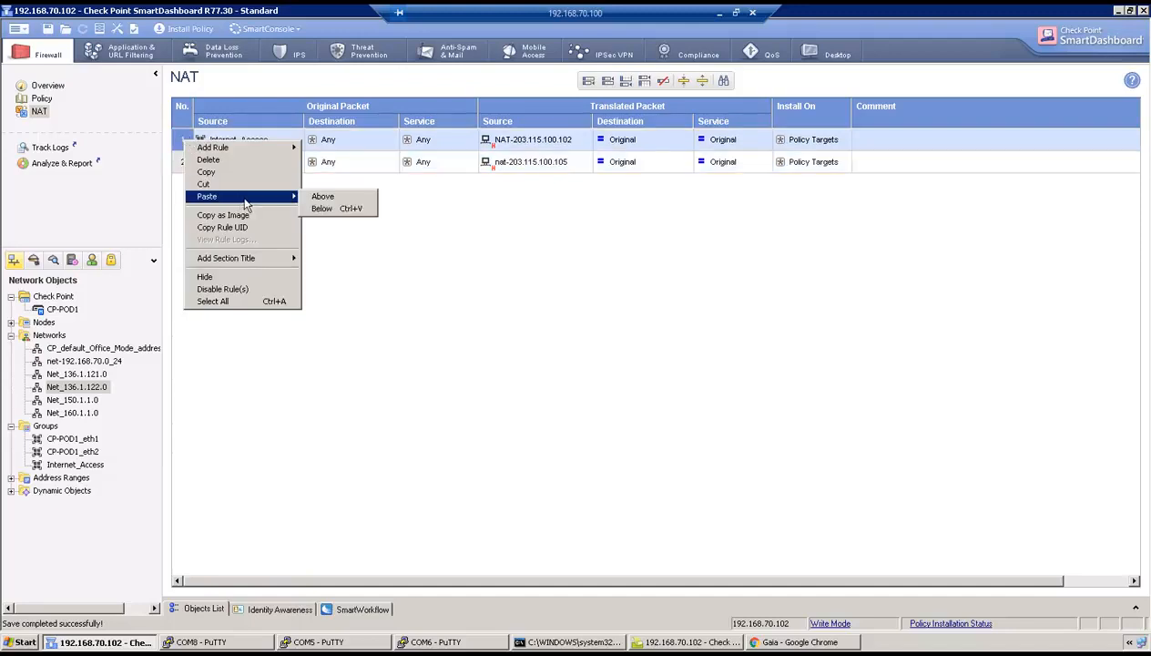
click(320, 197)
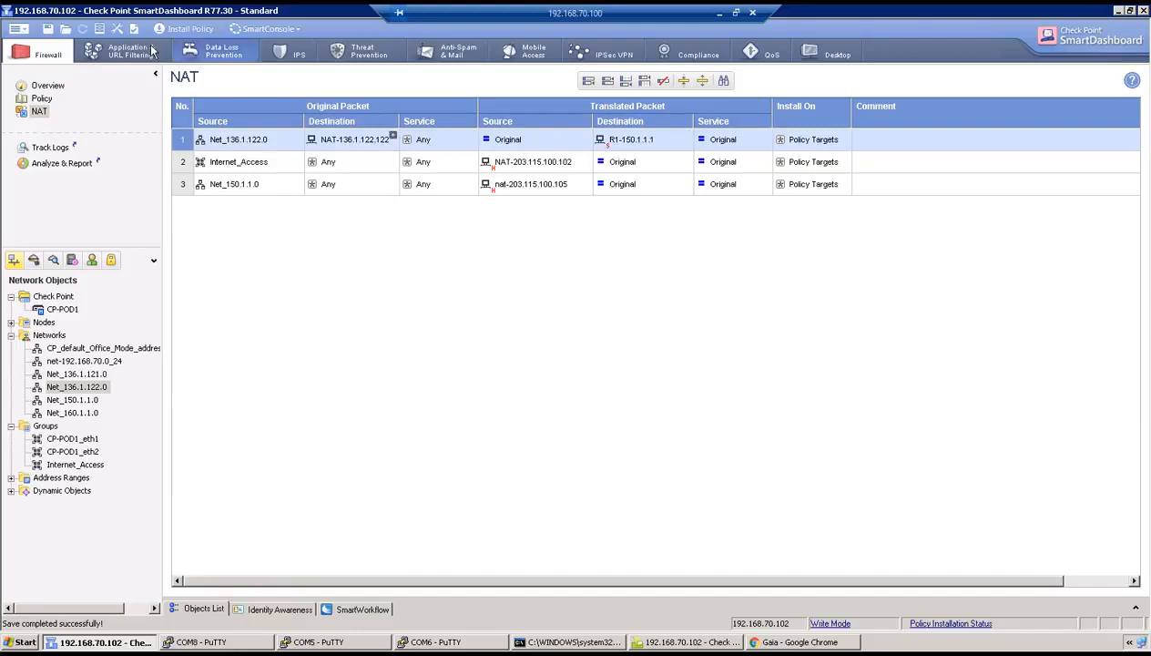
click(194, 28)
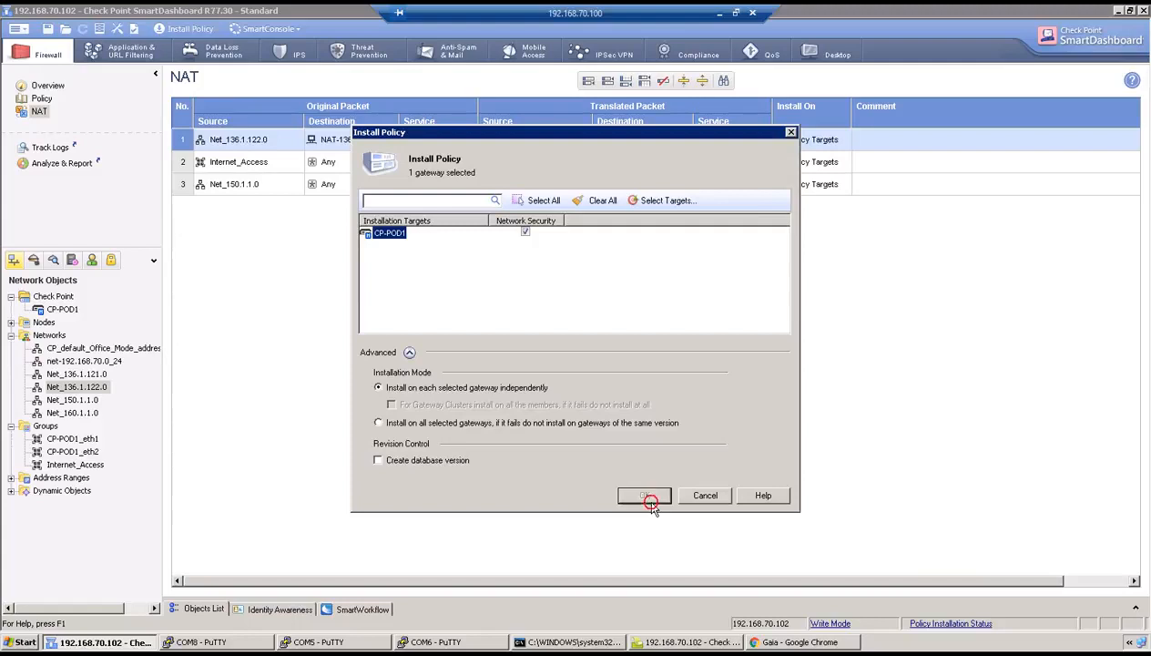
click(642, 493)
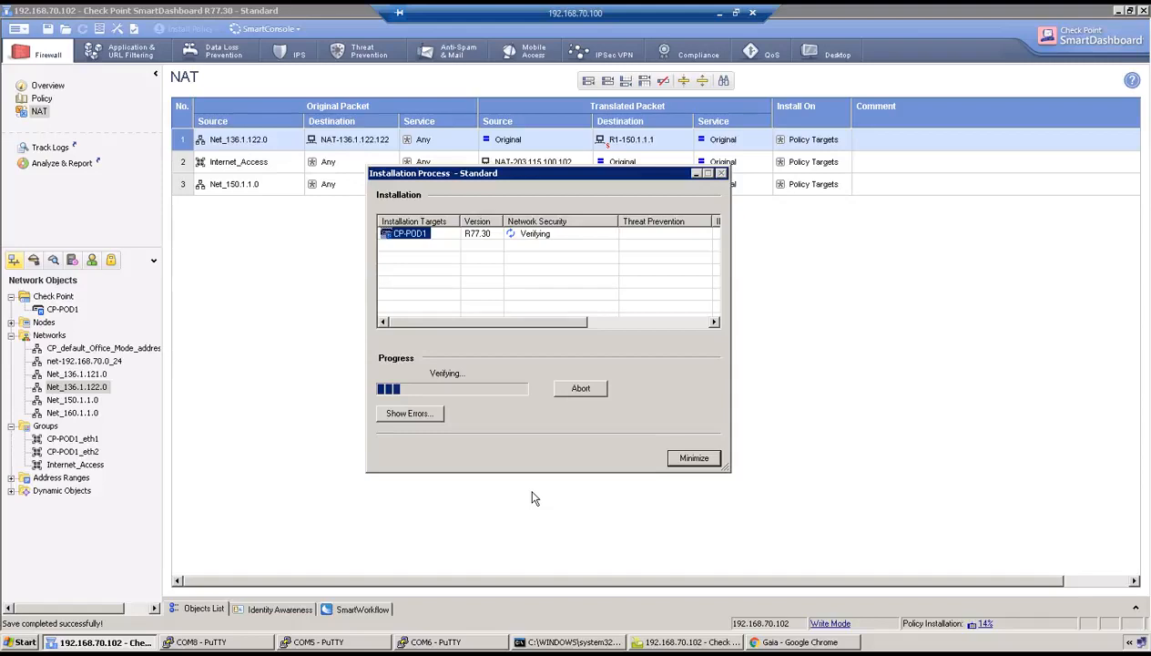
Stop the running ping on R2's console and start a new ping to 136.1.122.122
click(430, 642)
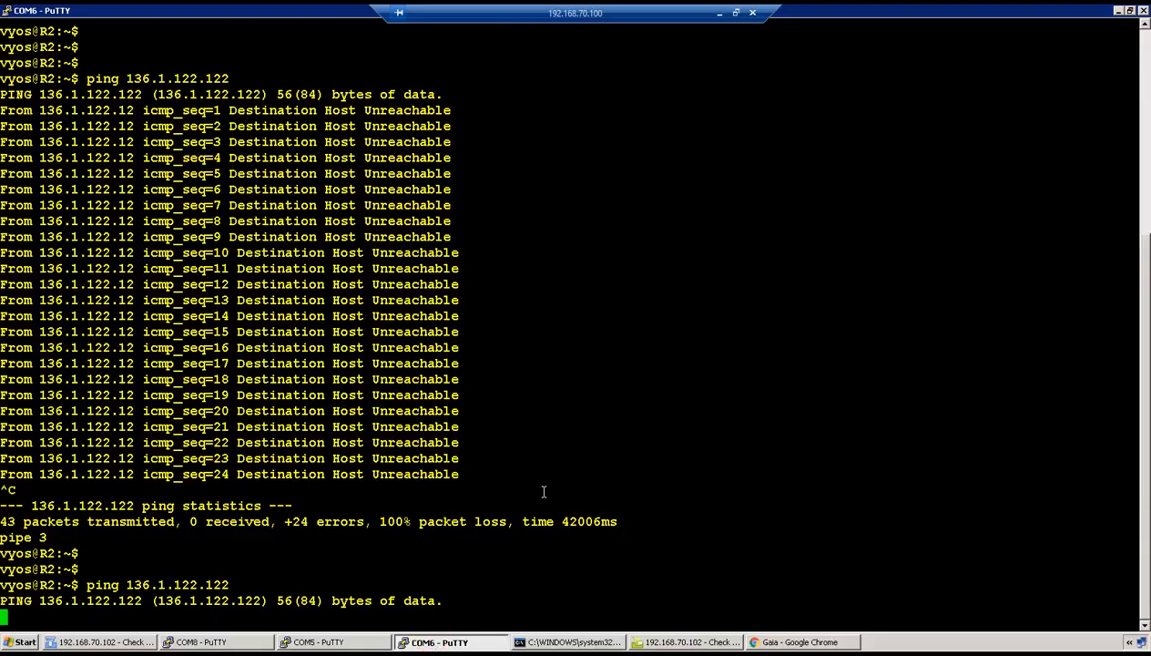
key(ctrl+c)
key(Return)
key(Return)
key(Return)
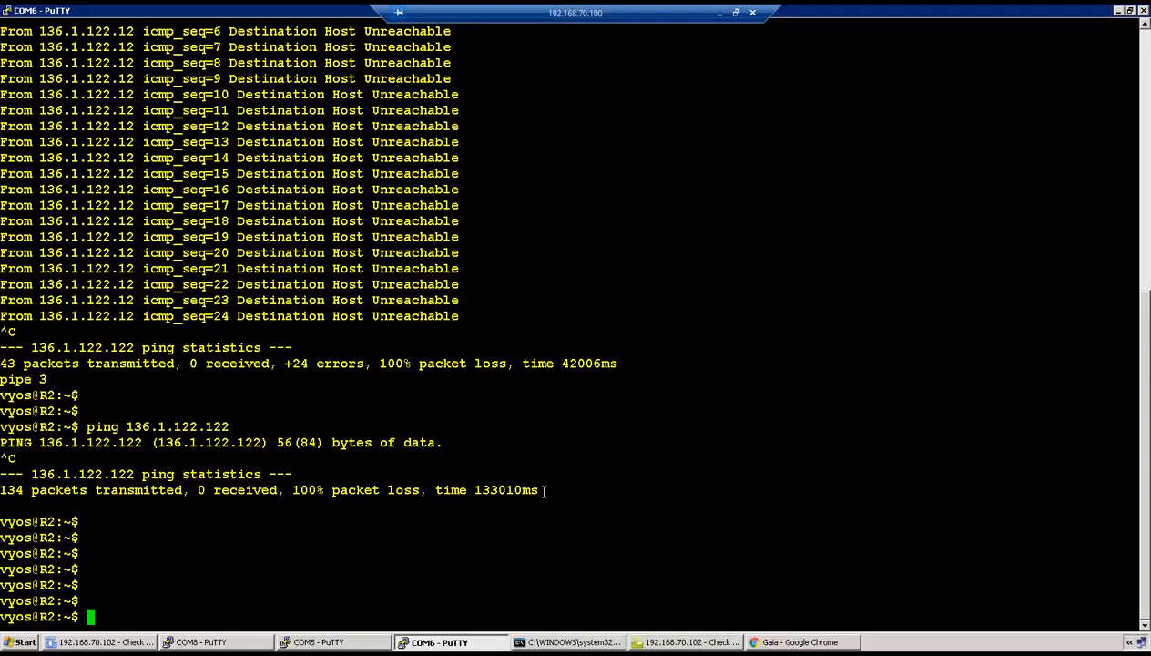
key(Up)
key(Return)
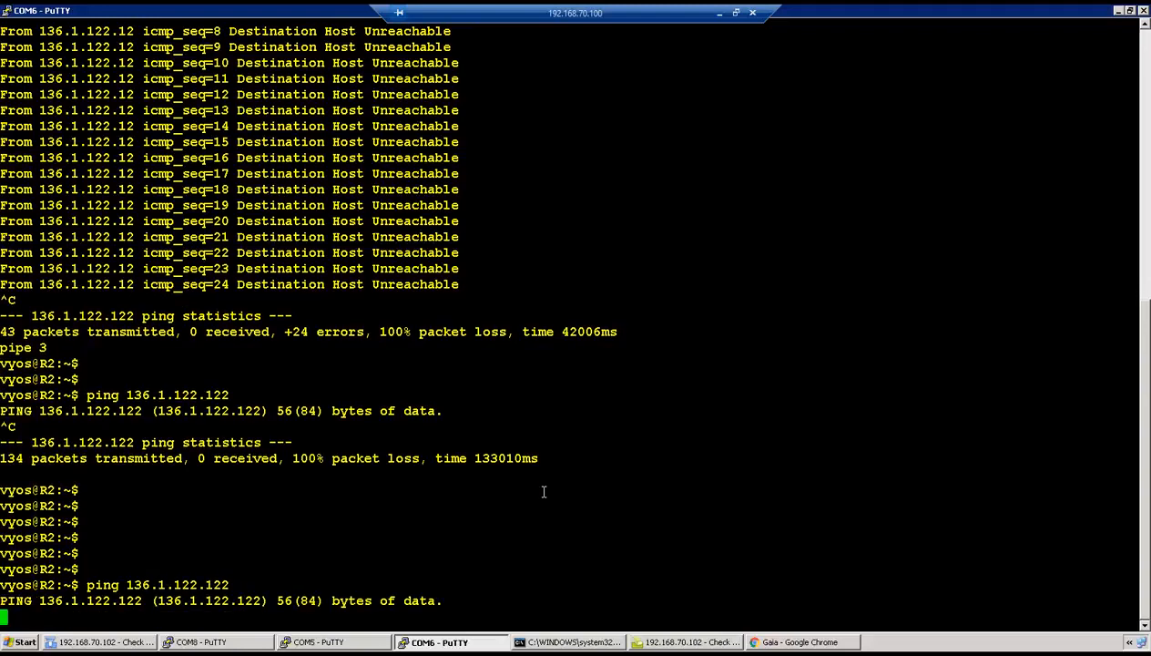
Check the policy installation in SmartDashboard, close its window and return to the ping on R2's console
click(132, 642)
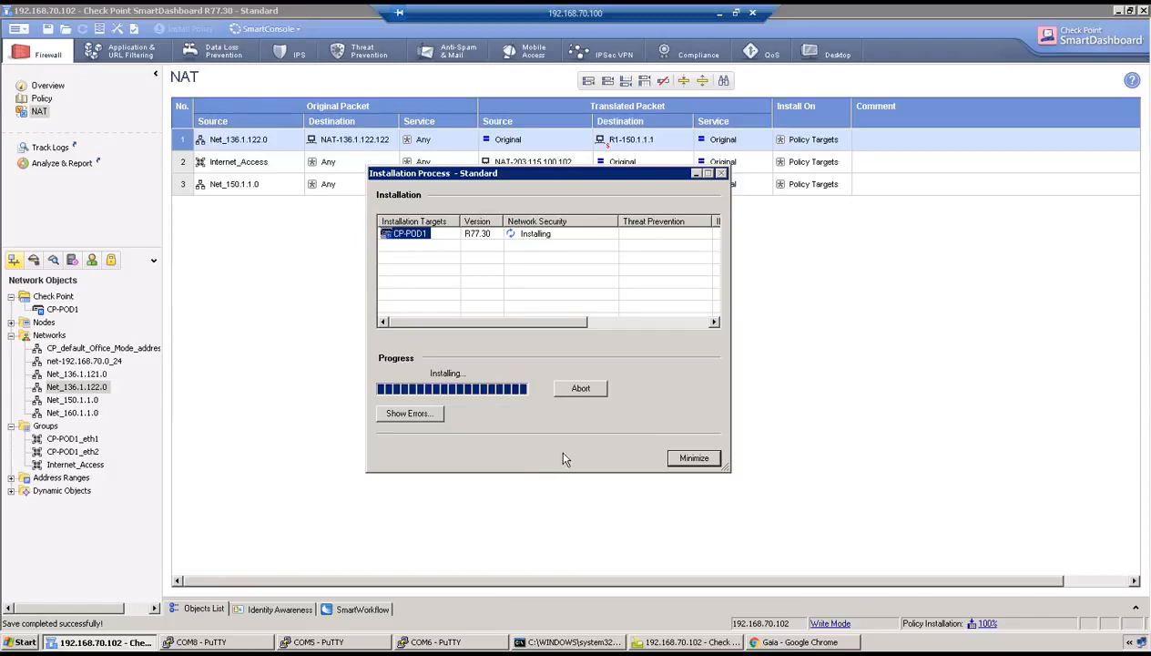
click(695, 458)
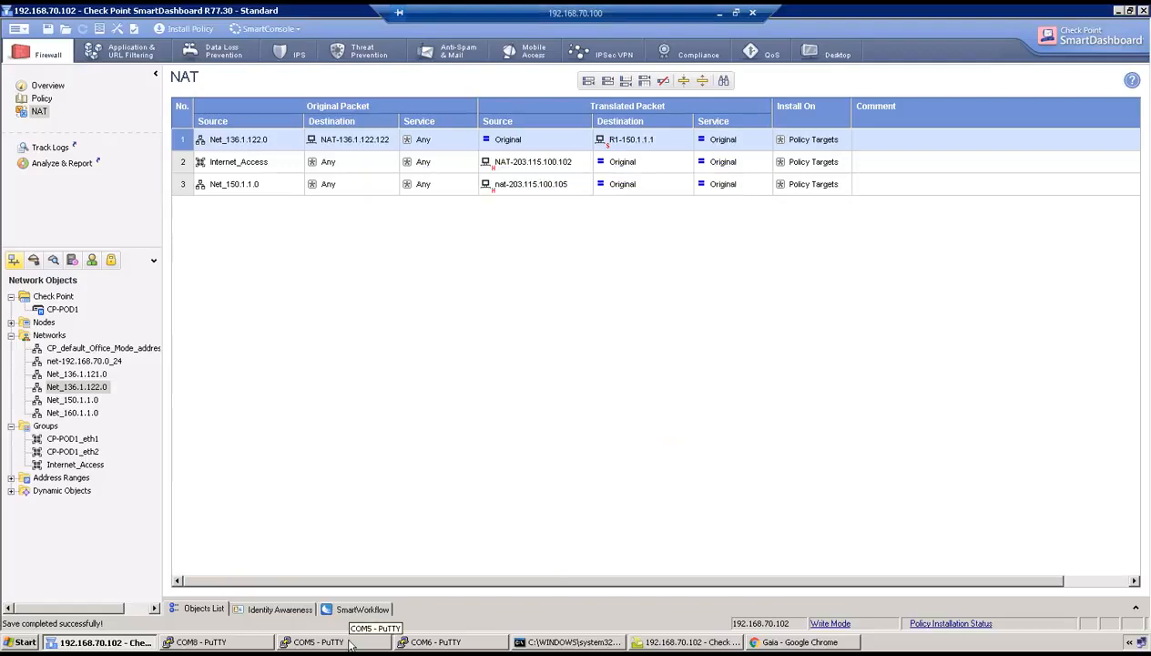
click(434, 642)
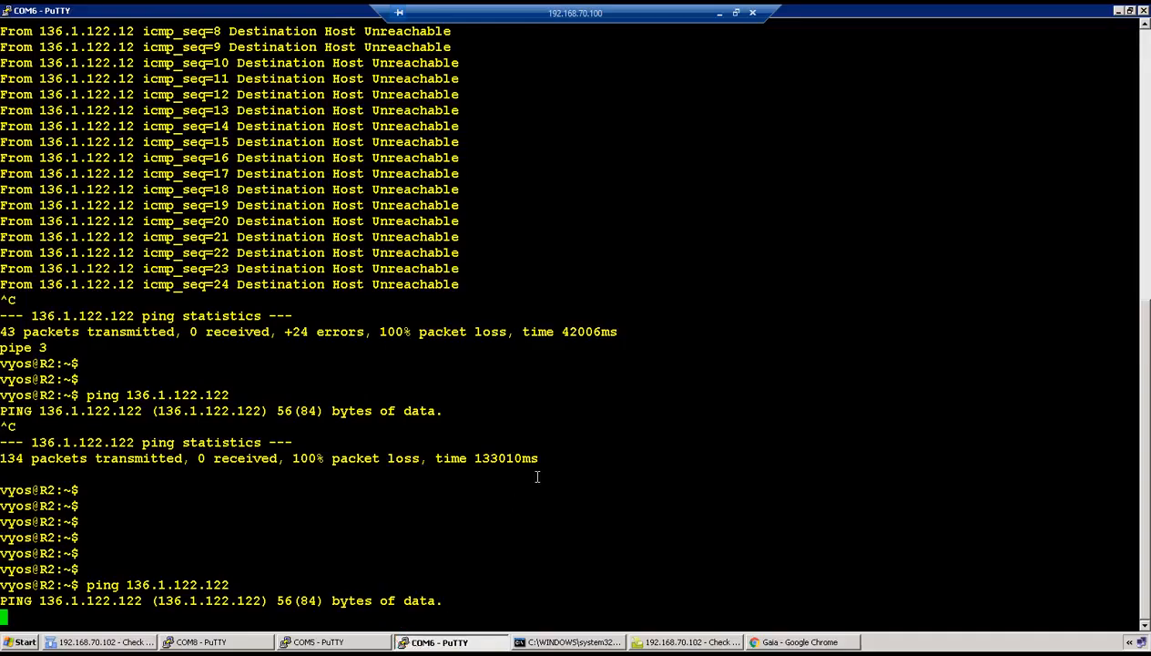
Restart the ping to 136.1.122.122 from R2's console and stop it after several packets
key(ctrl+c)
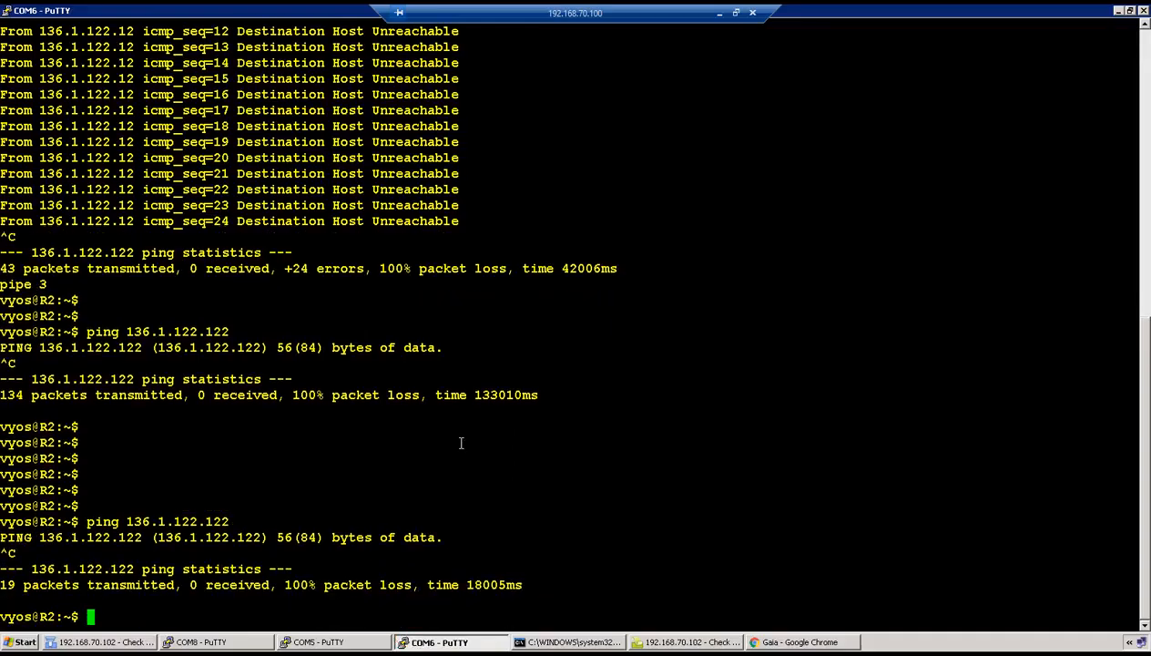
key(Up)
key(Return)
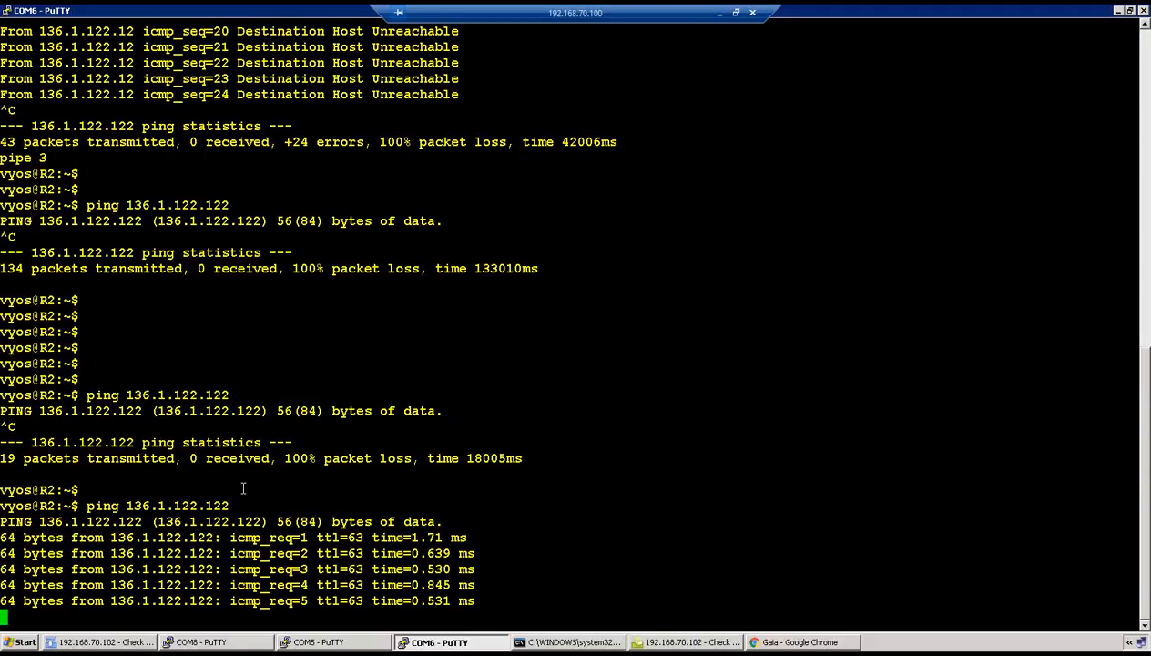
key(ctrl+c)
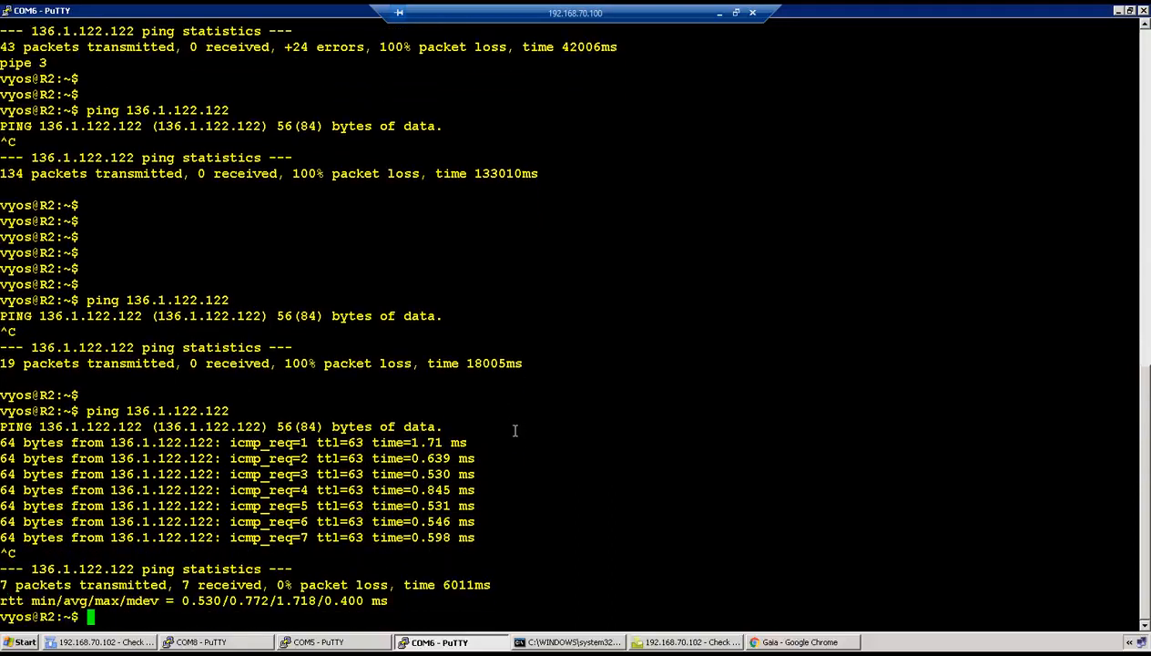
Telnet from R2 to the virtual IP 136.1.122.122 and check which router's login prompt answers
key(Return)
key(Return)
text(telnet 136.12)
text(2)
key(BackSpace)
key(BackSpace)
text(.122.122)
key(Return)
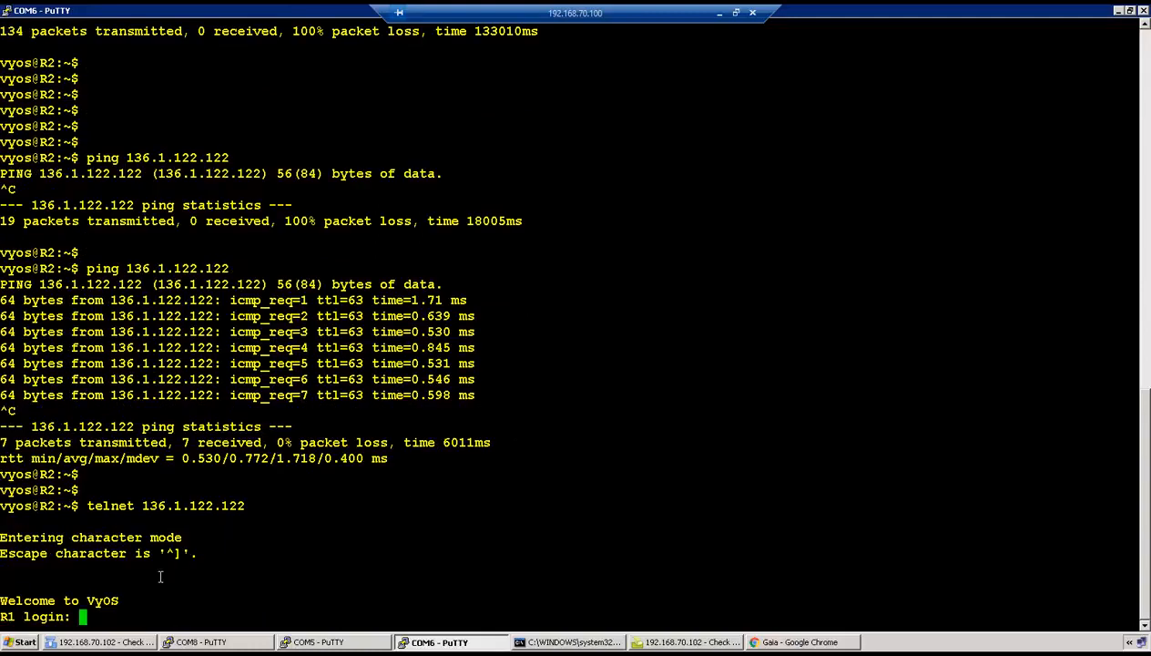
drag(1, 616, 64, 616)
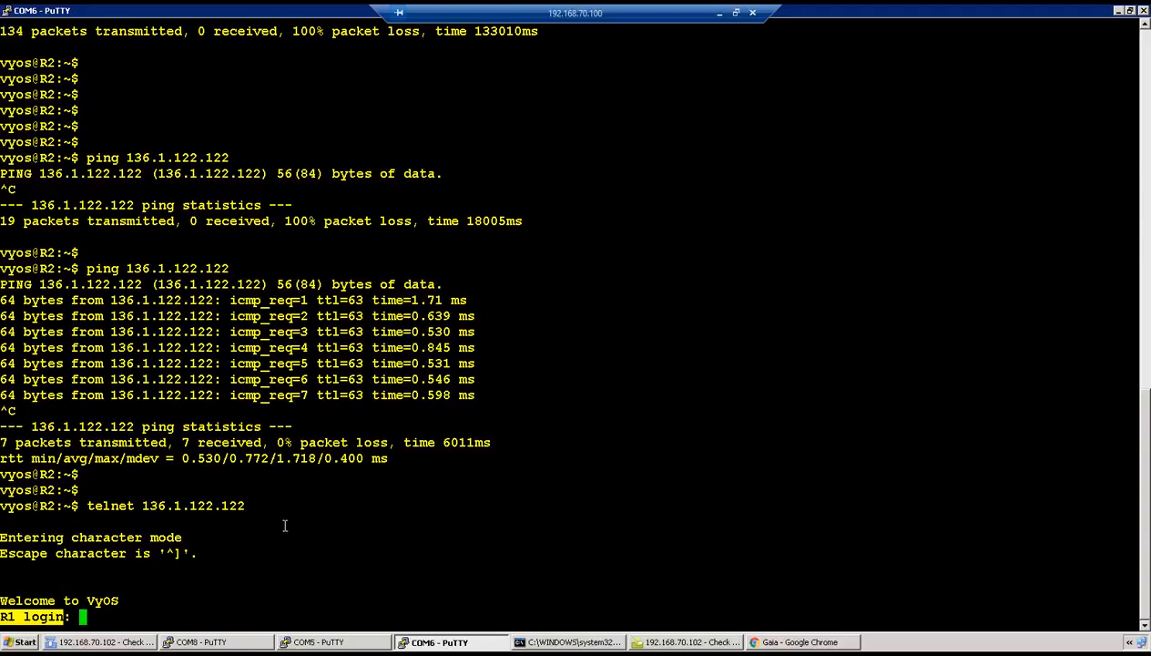
In SmartView Tracker, close the old record and open the newest telnet record from 136.1.122.12 to examine its source, destination, source port and translated destination
click(701, 642)
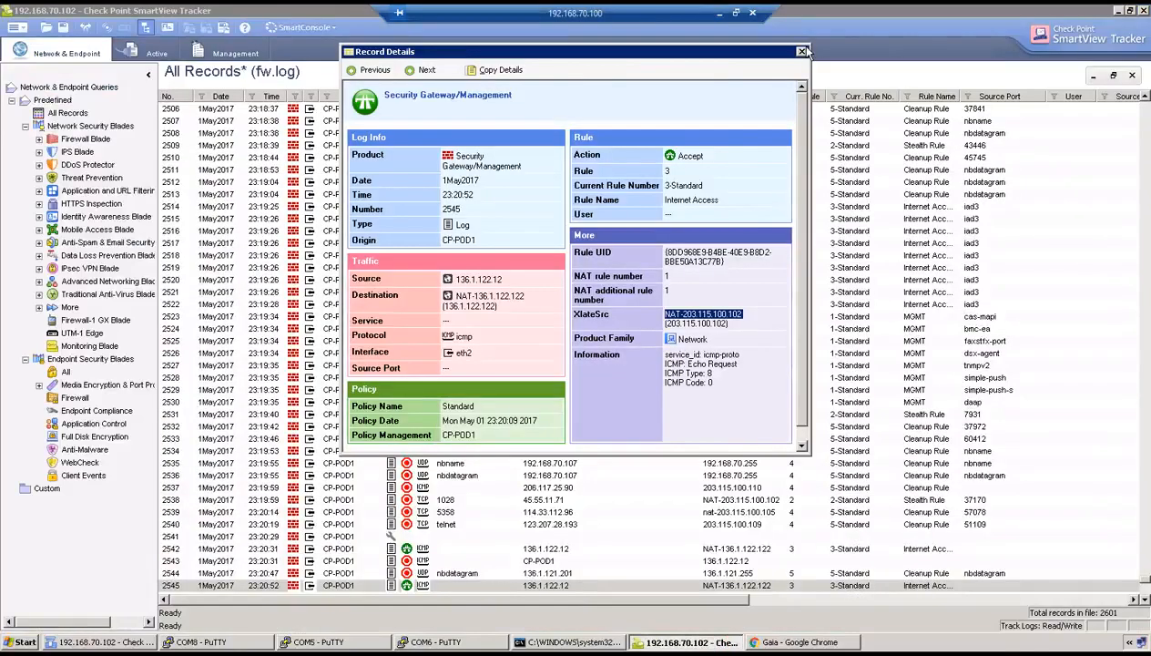
click(801, 51)
click(721, 75)
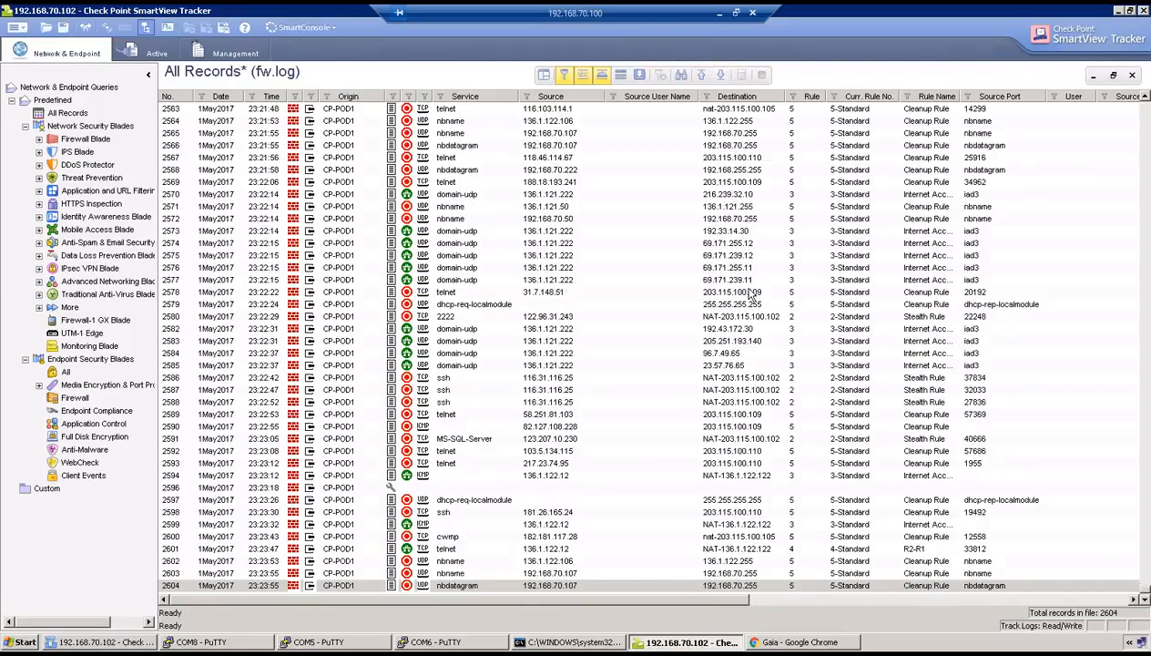
double_click(499, 549)
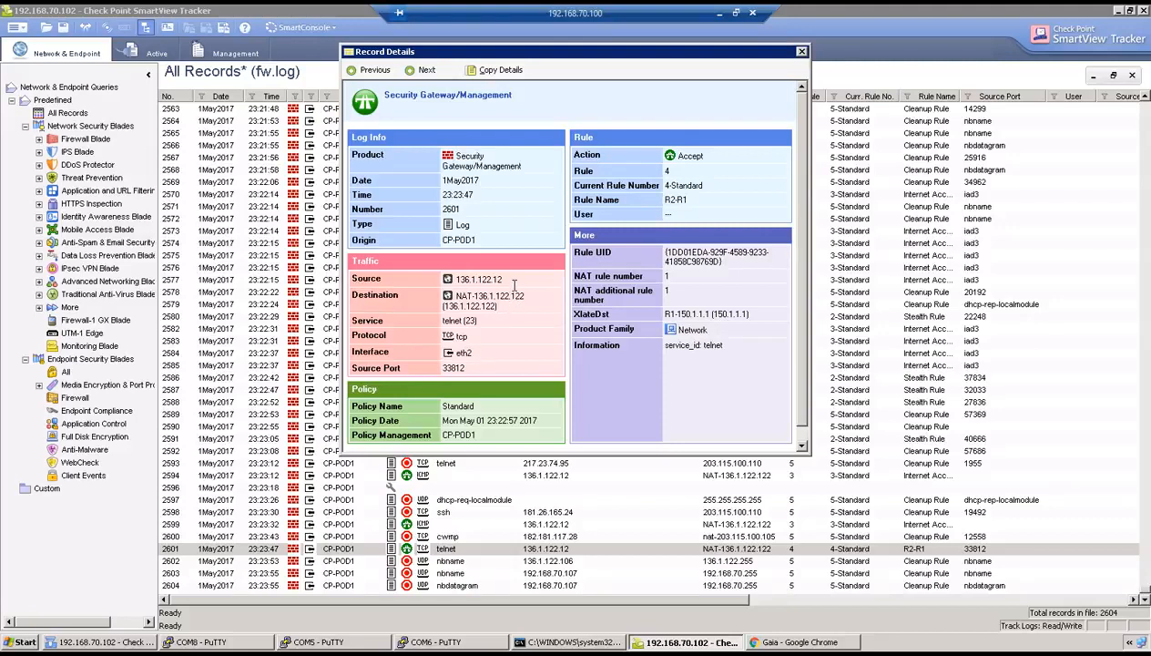
drag(509, 281, 464, 284)
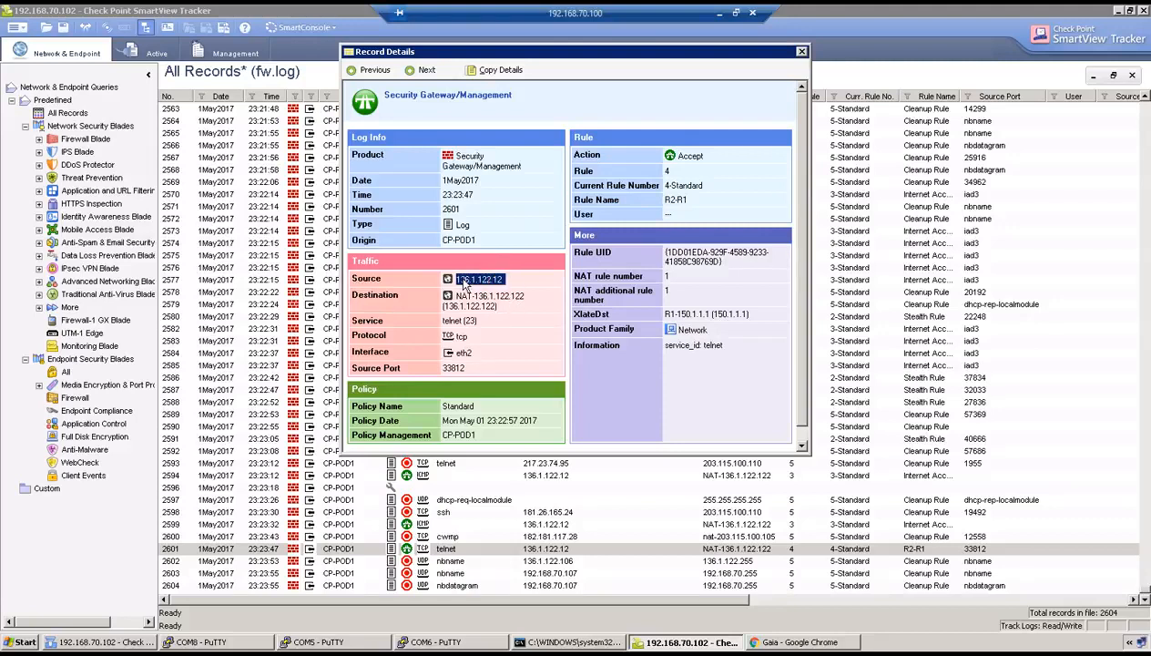
drag(502, 307, 446, 324)
drag(468, 369, 438, 371)
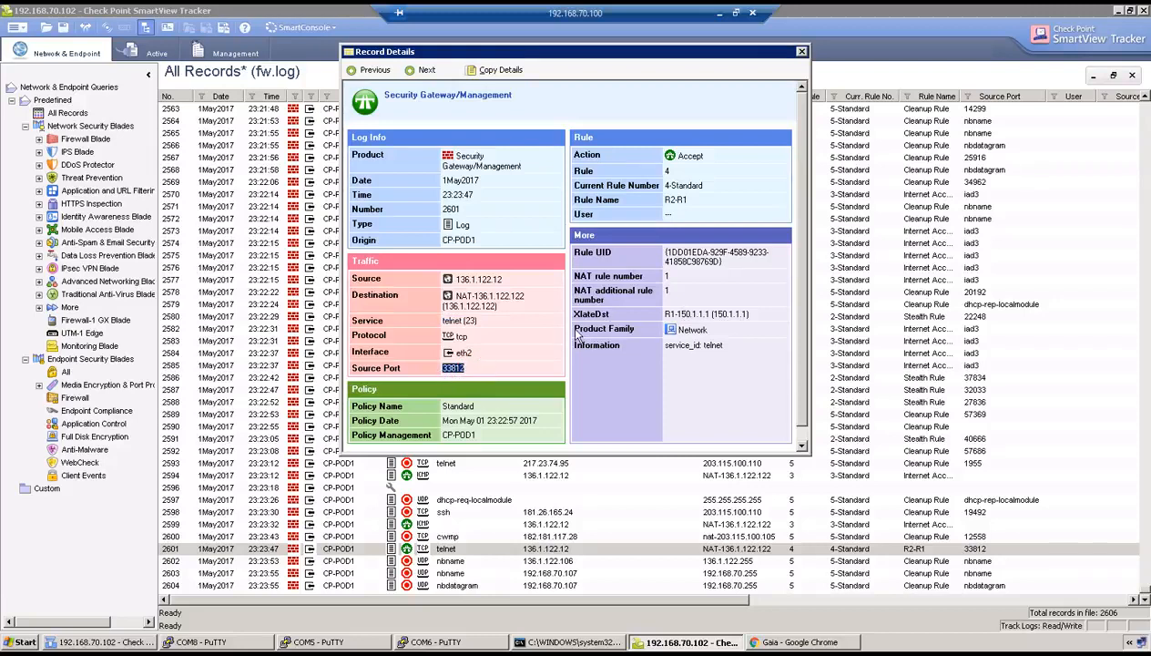
drag(571, 314, 747, 314)
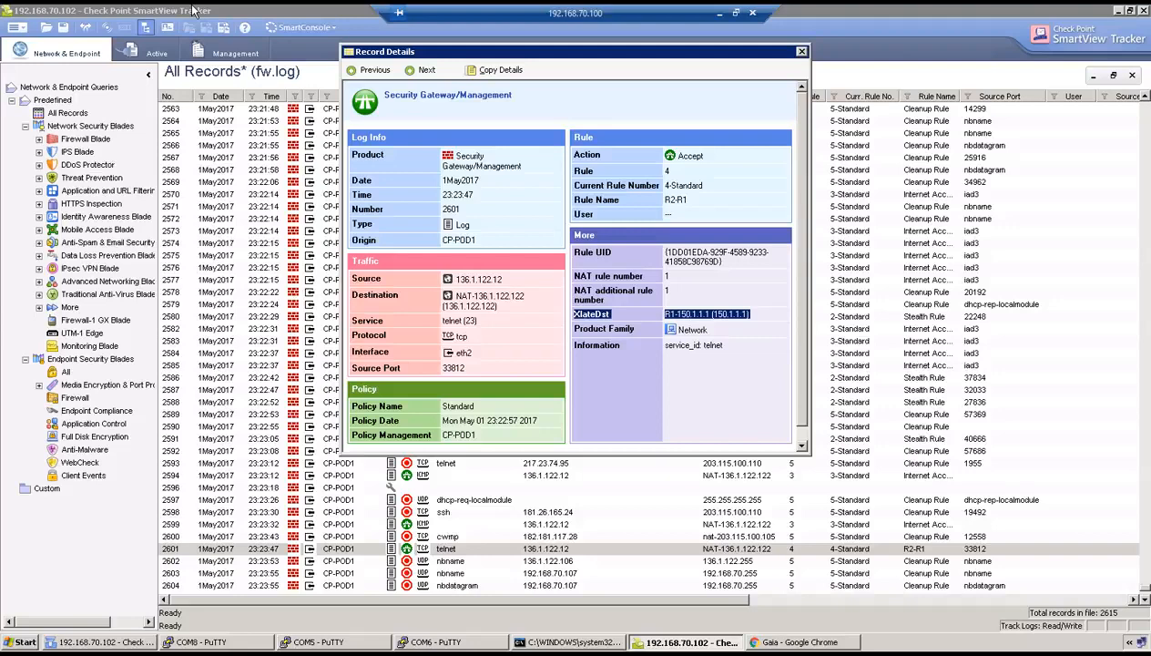
Read Task 4 and the topology diagram on the NAT lab assignment page, then return to the remote desktop session
click(719, 13)
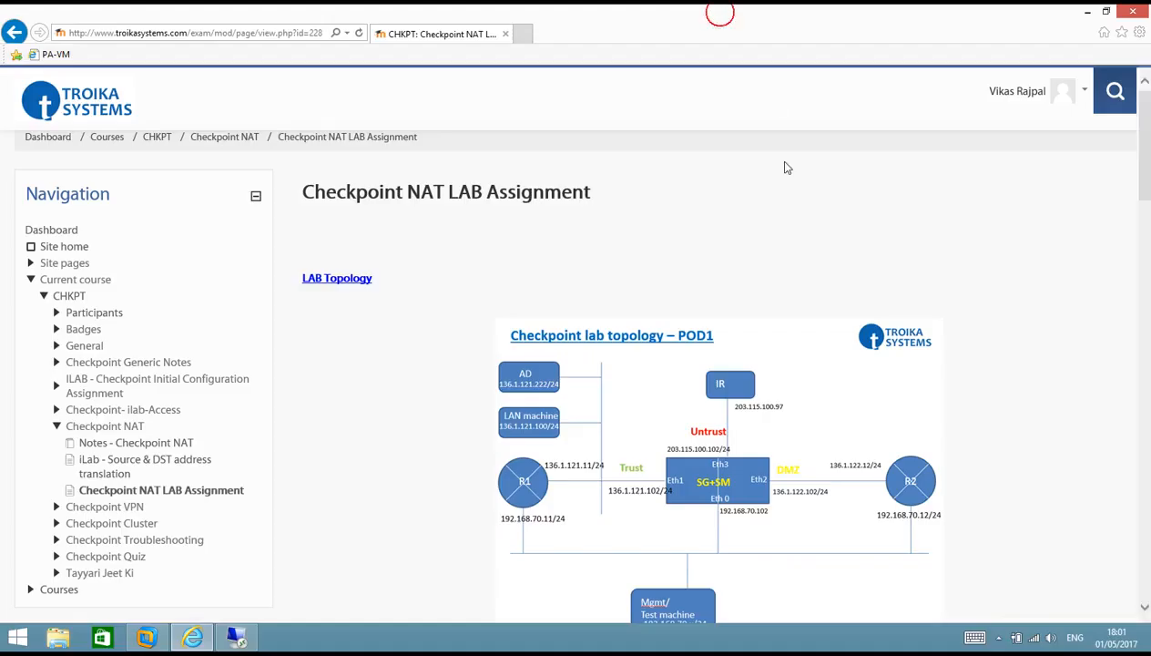
scroll(686, 262, down, 15)
scroll(665, 279, down, 2)
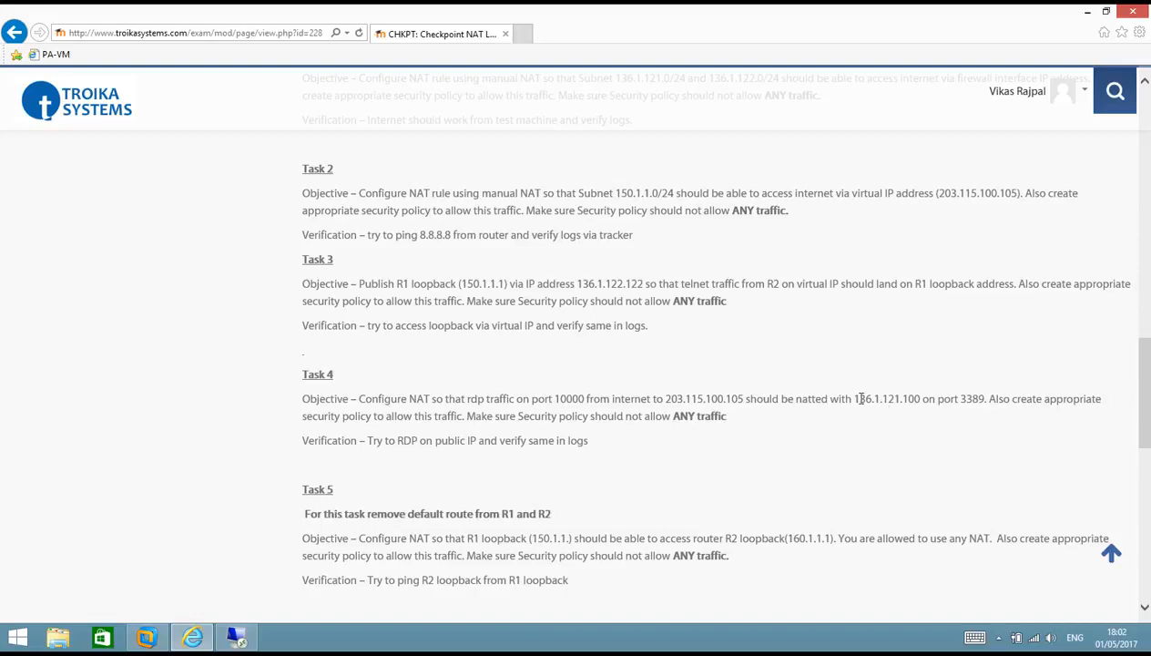
scroll(724, 360, up, 15)
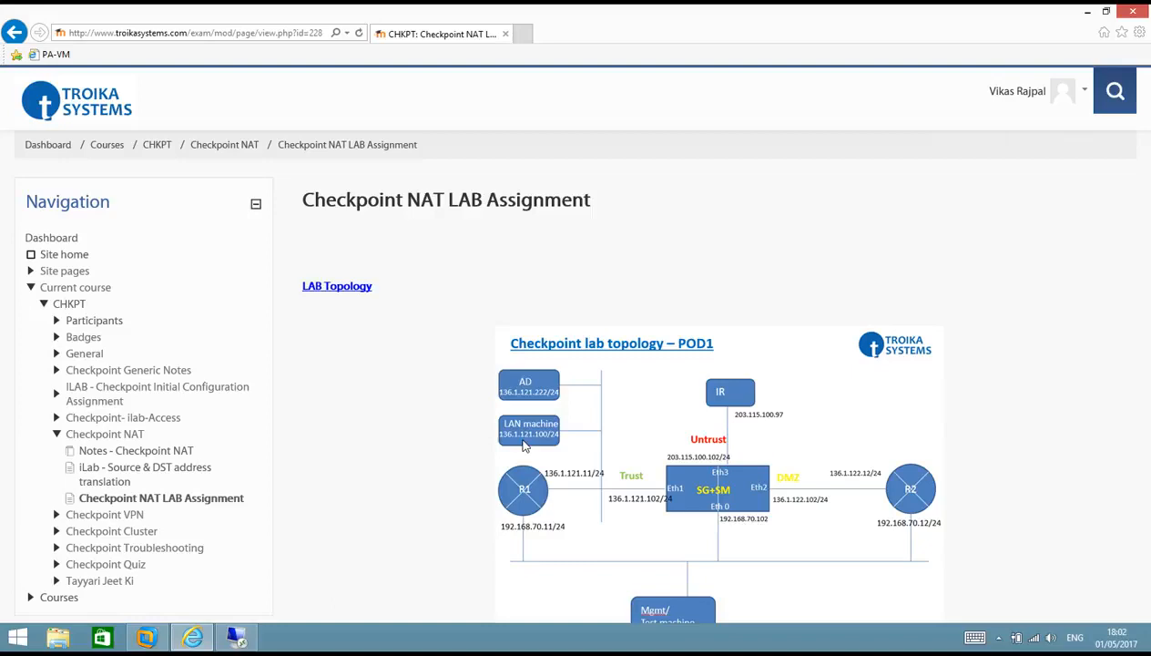
click(239, 639)
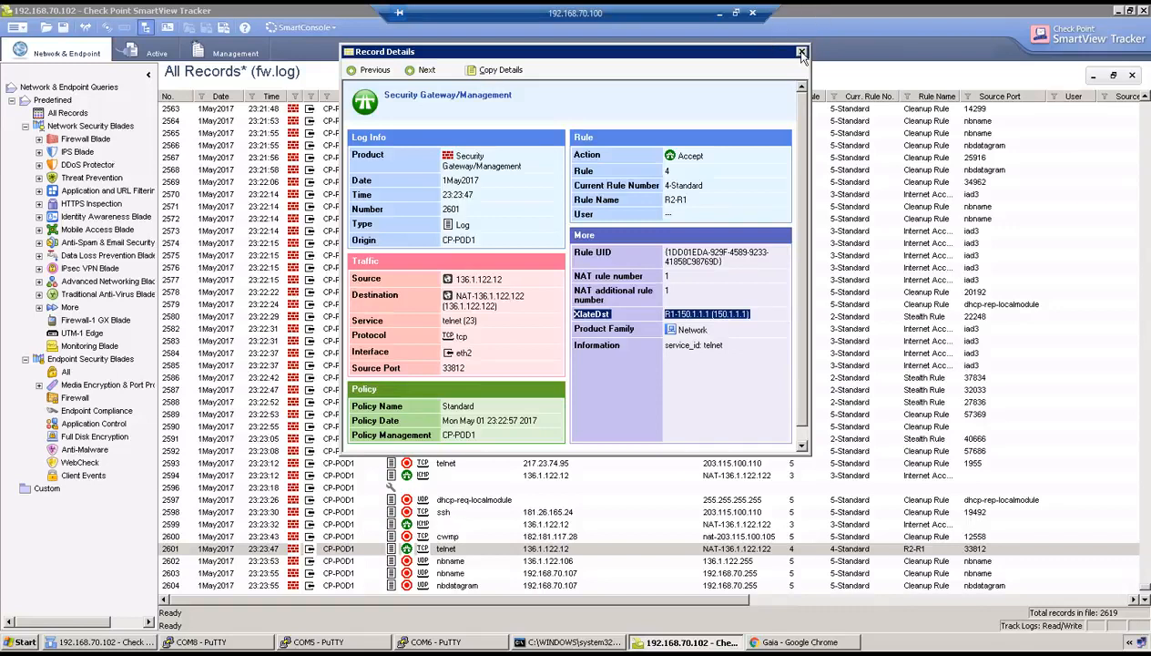
Close the log record and, in SmartDashboard's firewall policy, add a rule below R2-R1 named Terminal Server Access
click(800, 52)
click(137, 641)
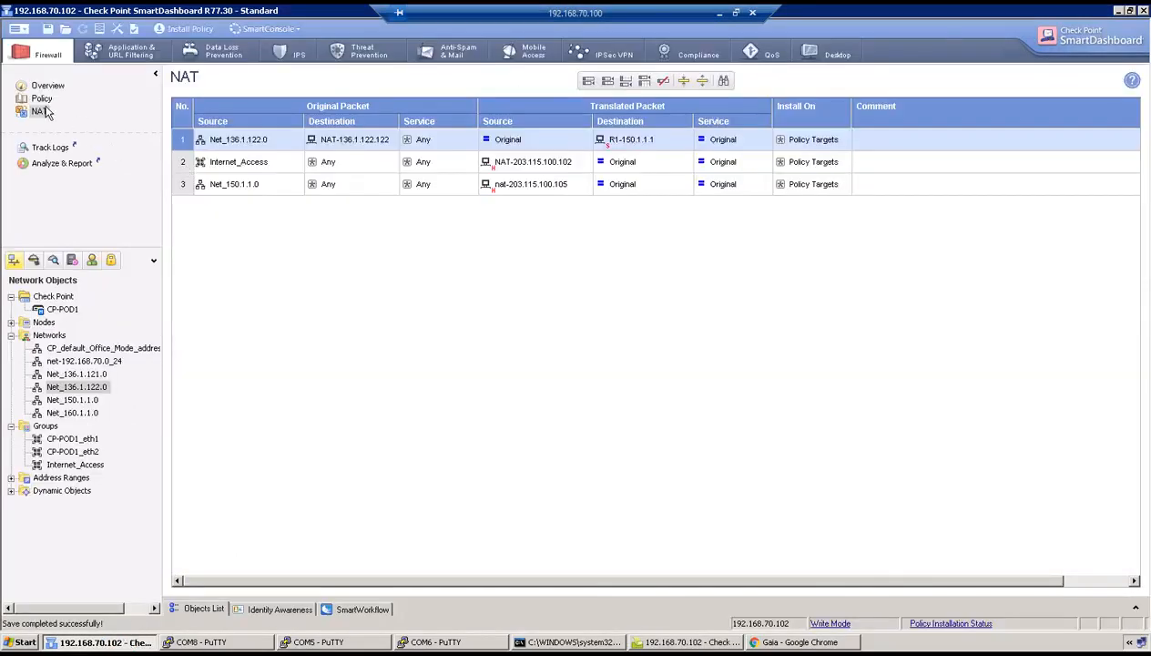
click(41, 99)
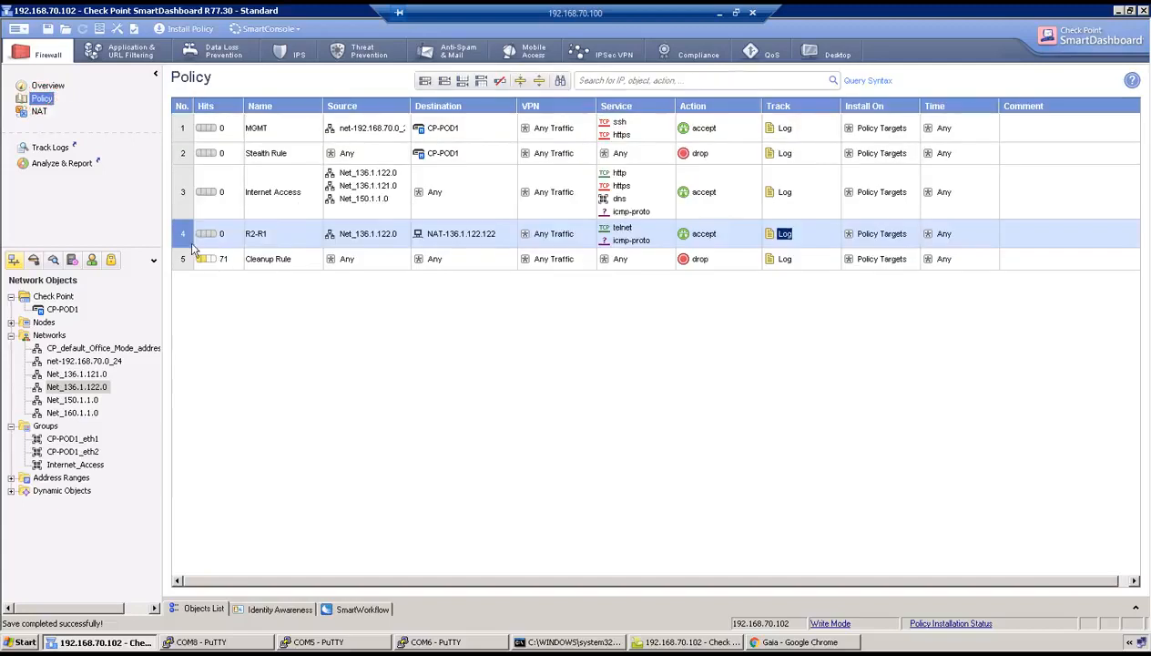
right_click(185, 238)
mouse_move(202, 246)
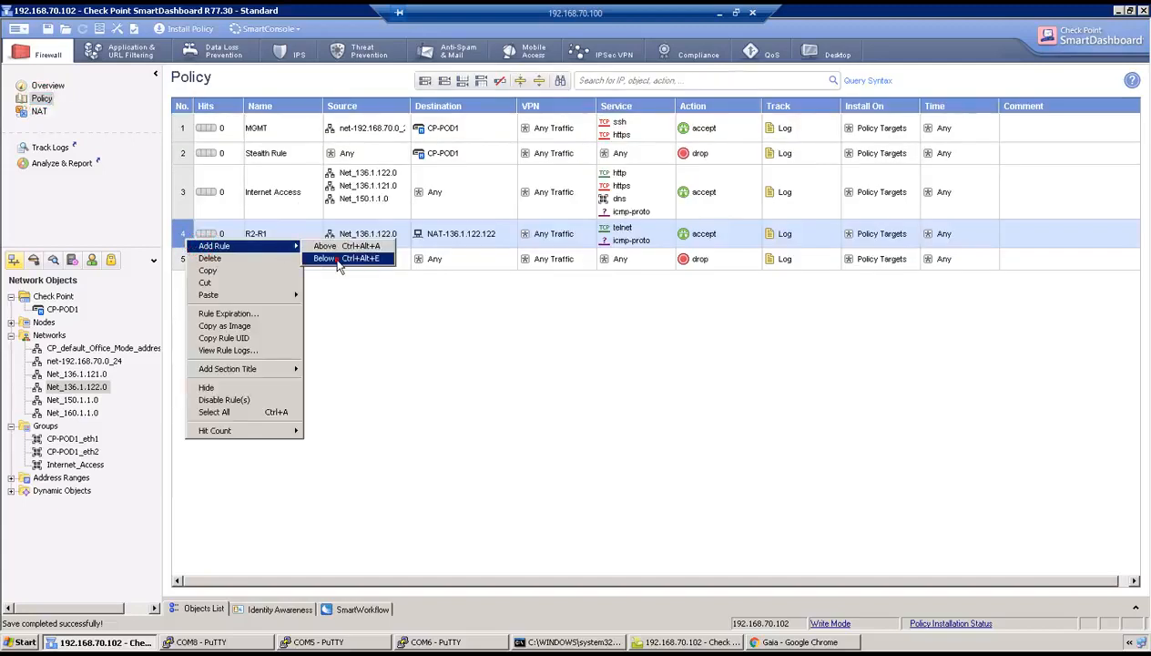
click(337, 260)
double_click(265, 260)
text(Terminal)
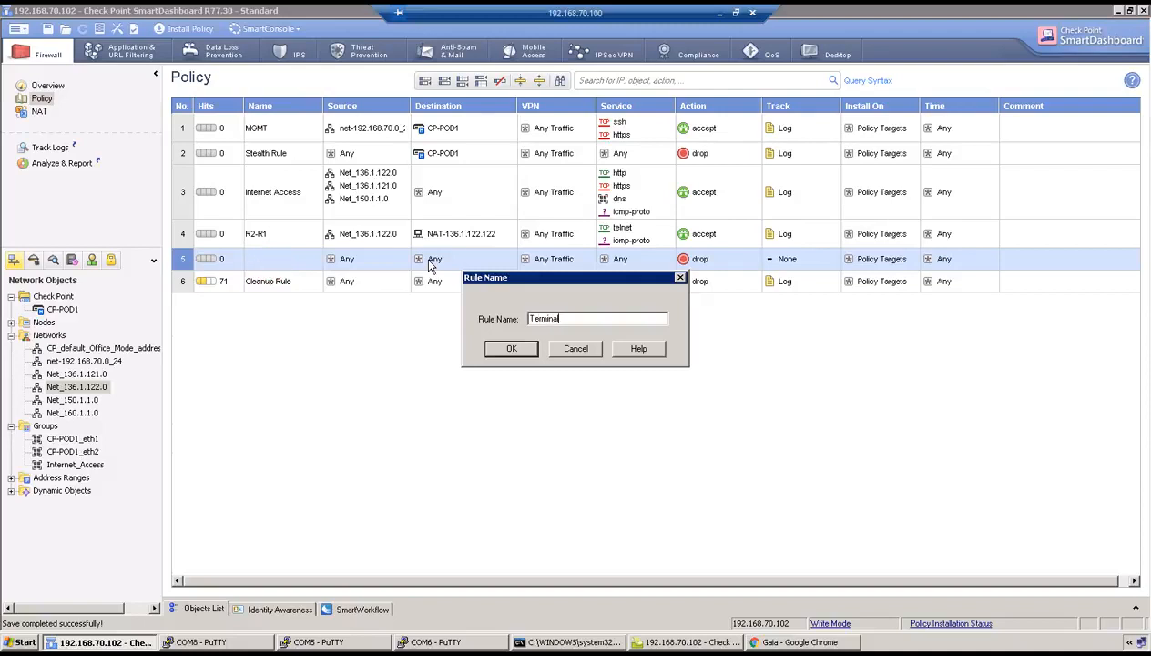
text( Server Acces)
click(505, 352)
click(334, 456)
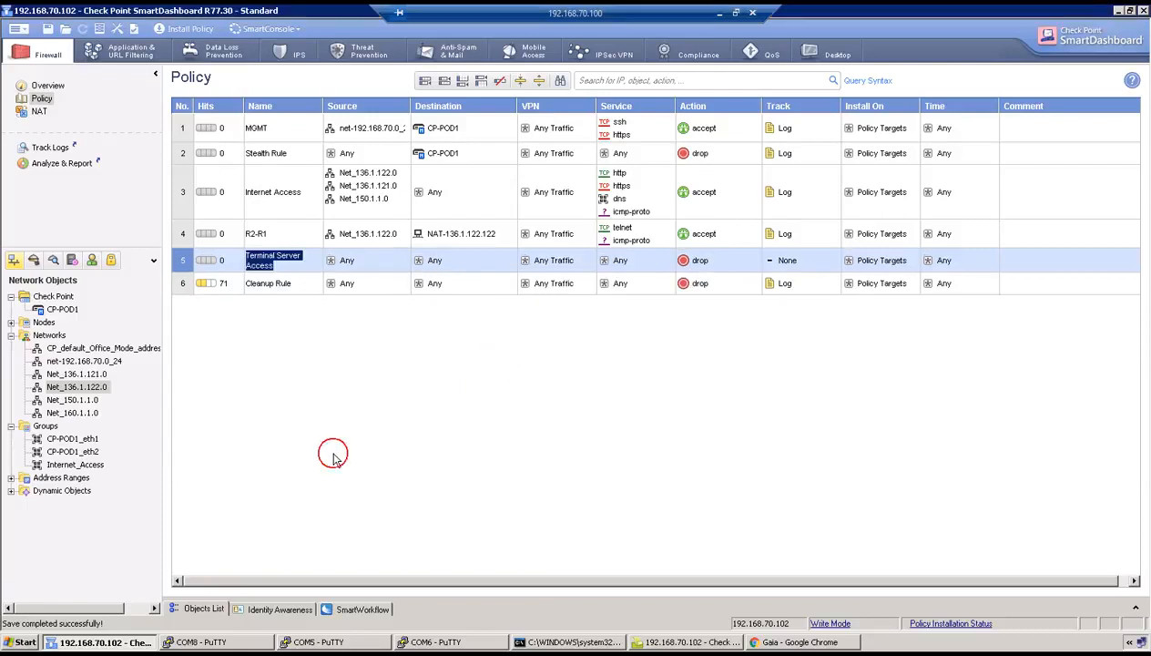
In the local browser, find whatismyip.com in a new tab and copy the public IP address it reports
click(350, 262)
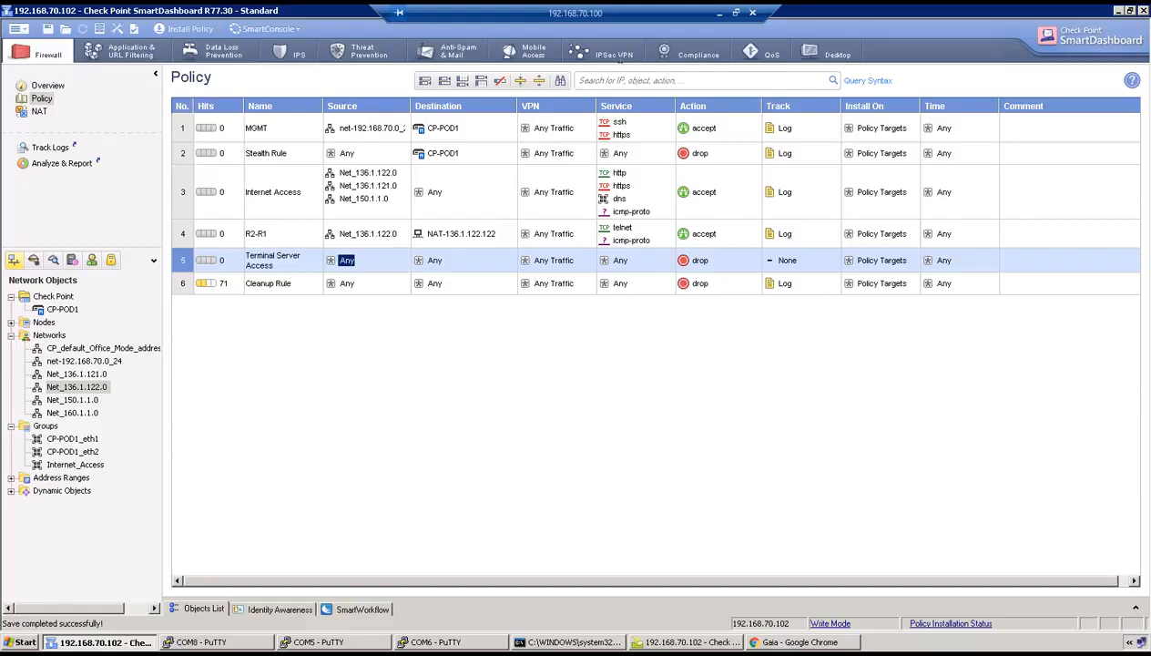
click(719, 15)
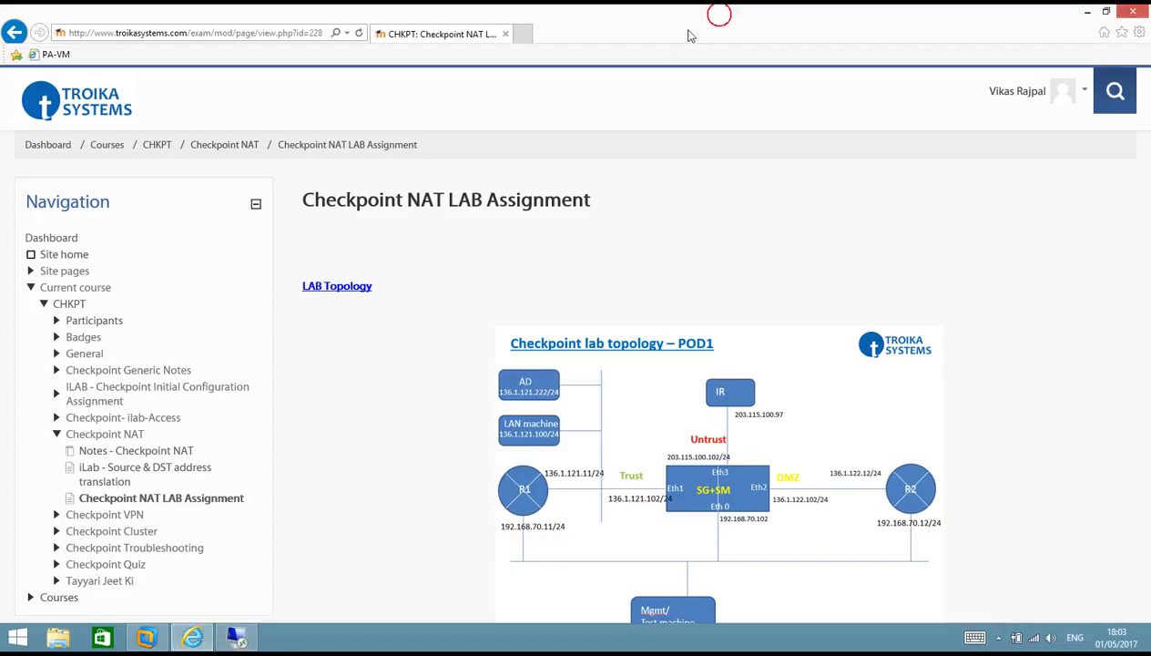
click(534, 36)
click(250, 32)
text(whatism)
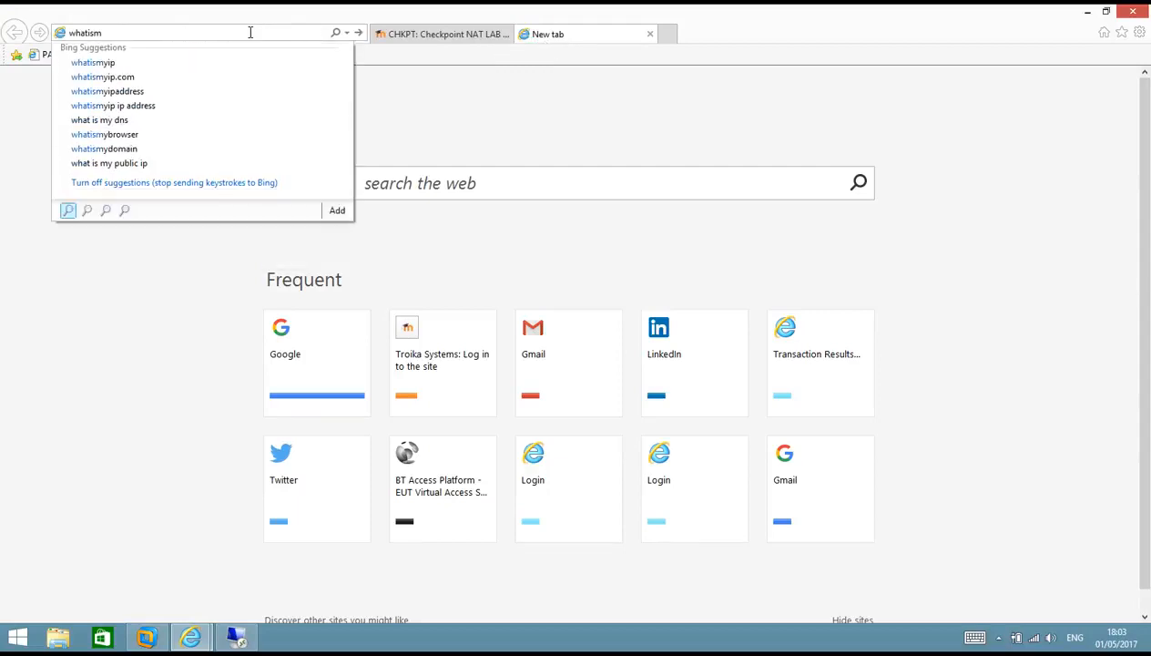
key(Down)
key(Down)
key(Return)
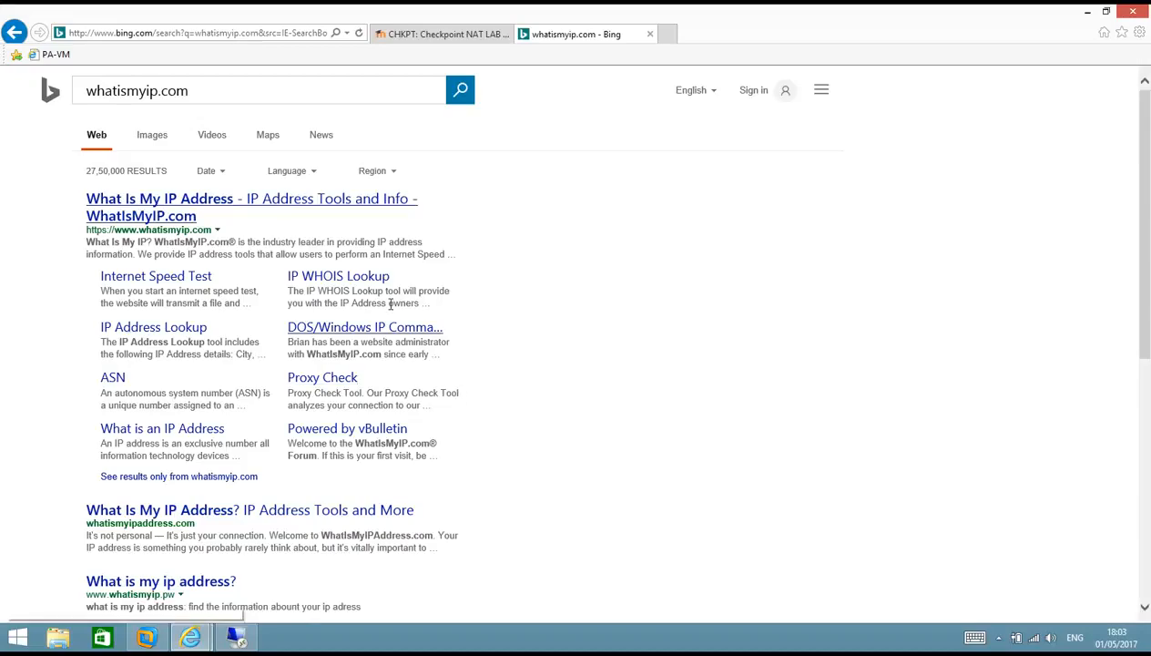
click(260, 202)
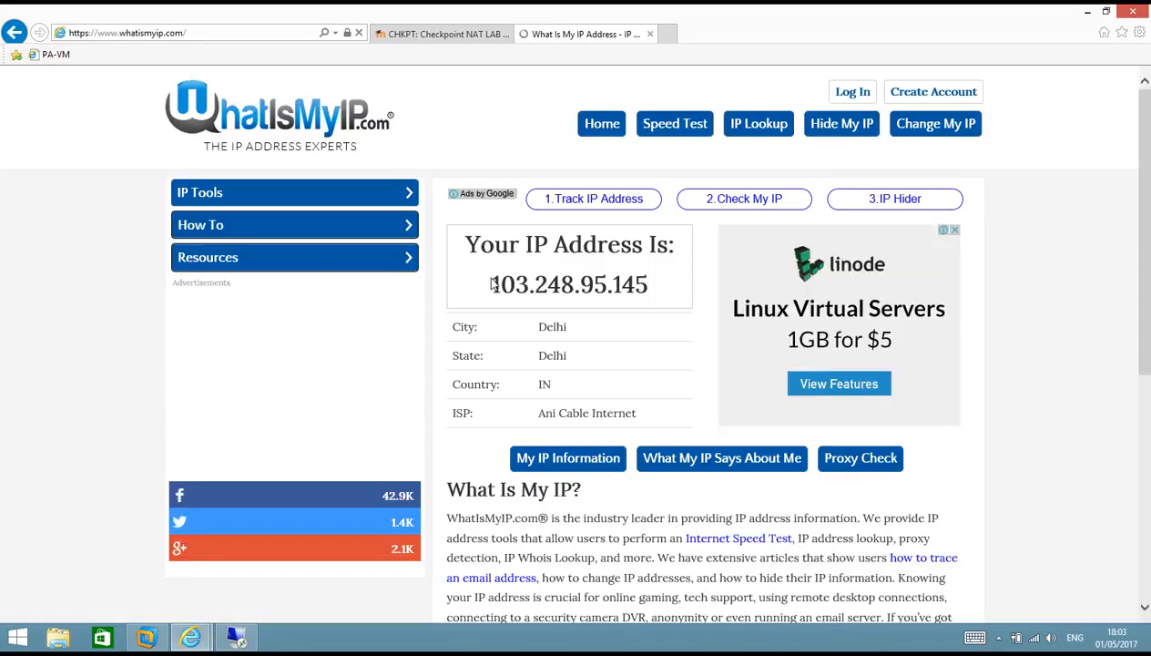
drag(490, 283, 656, 288)
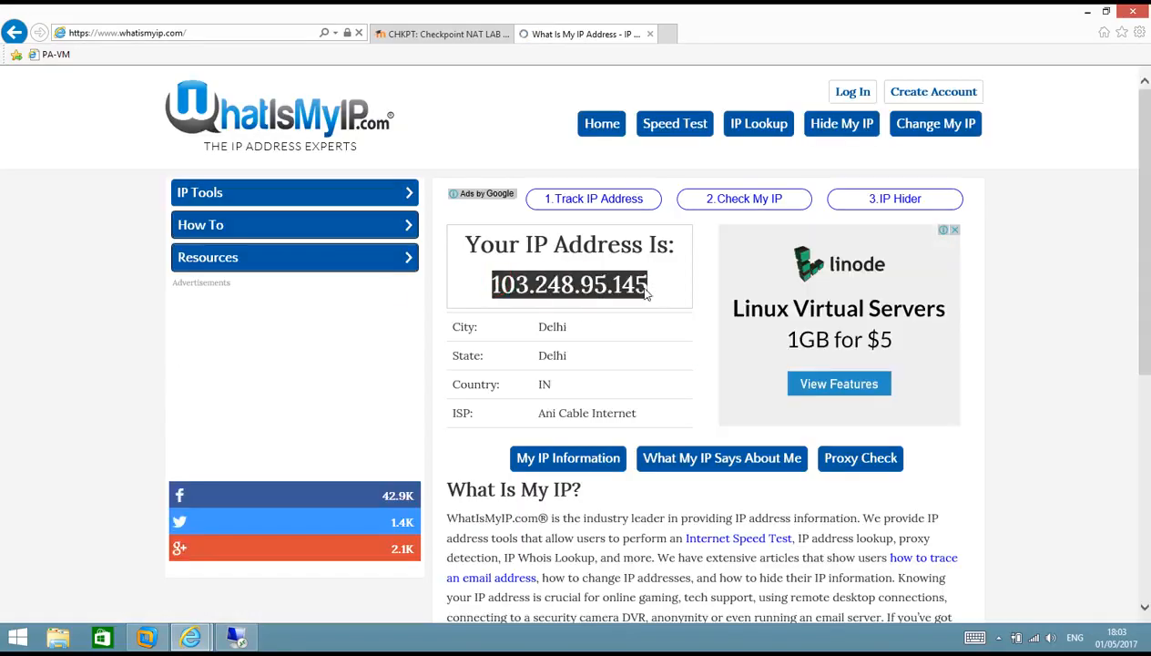
right_click(636, 291)
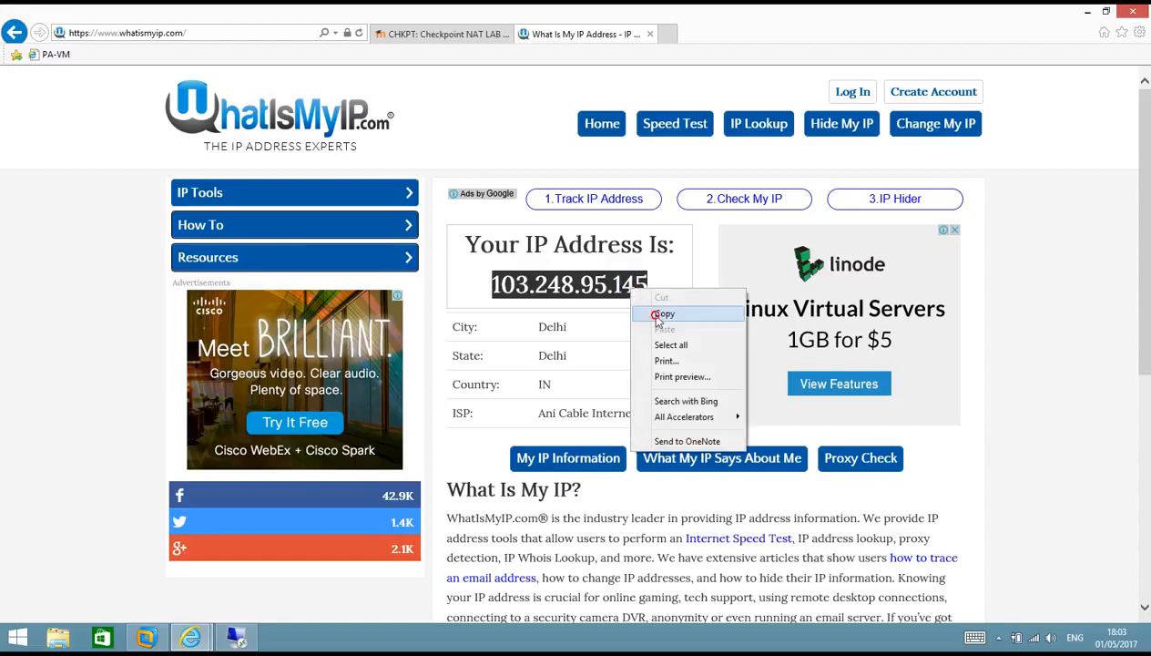
click(656, 313)
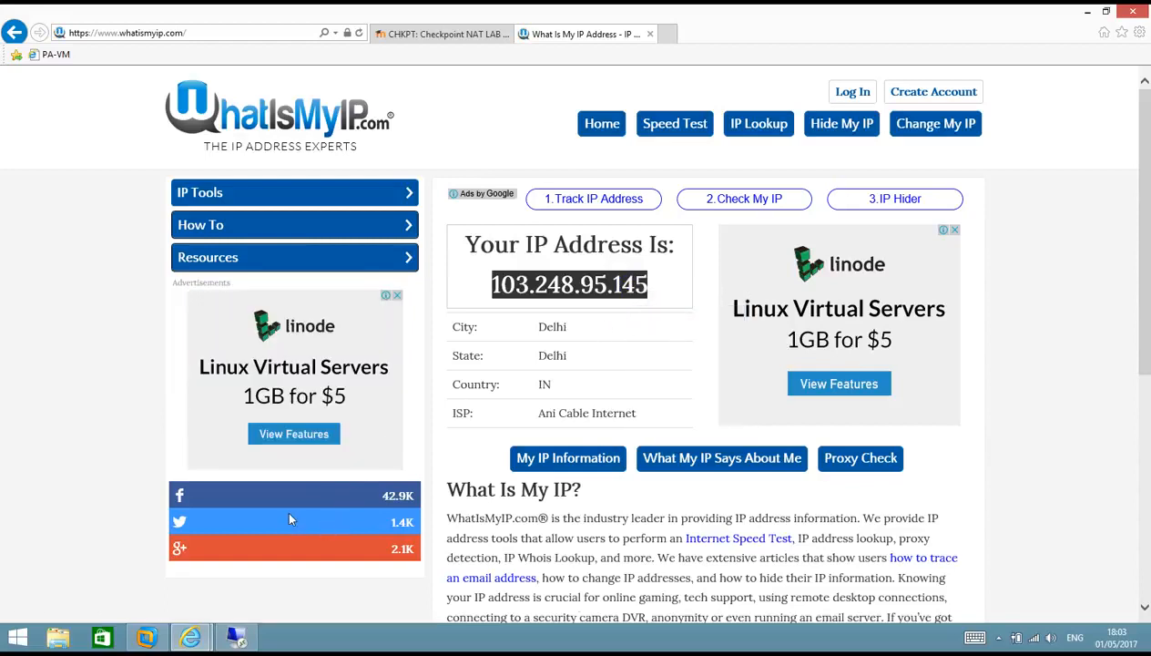
Back in SmartDashboard, create host node Internet-103.248.95.145 with IPv4 address 103.248.95.145 as the Terminal Server Access rule's source
click(236, 637)
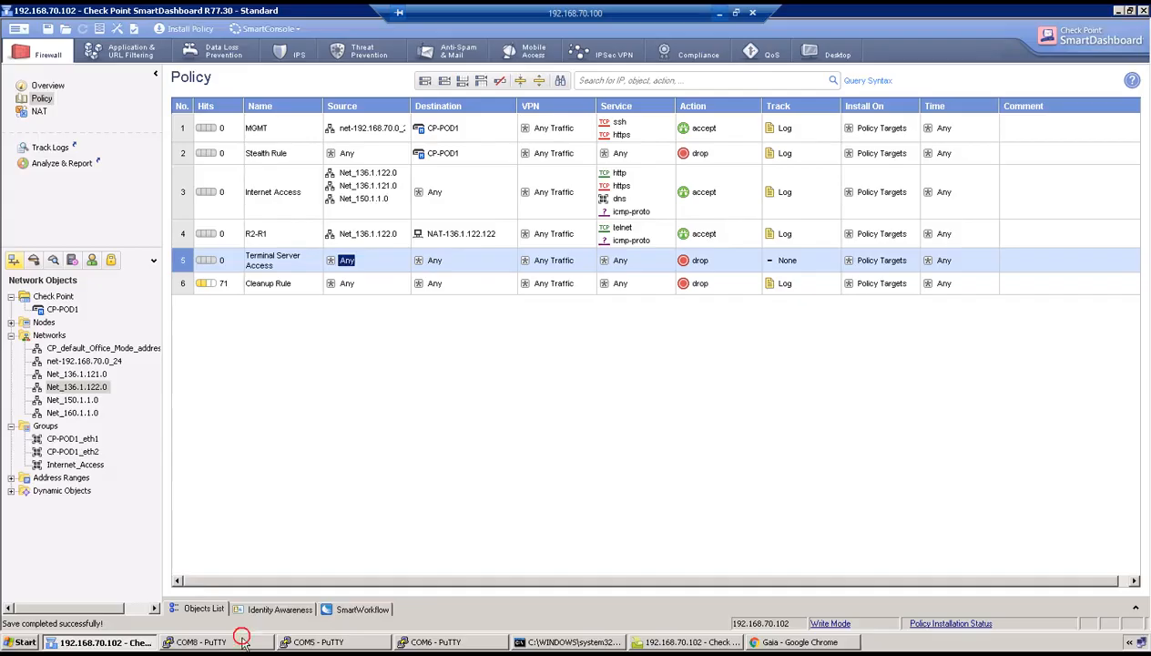
right_click(349, 260)
click(362, 262)
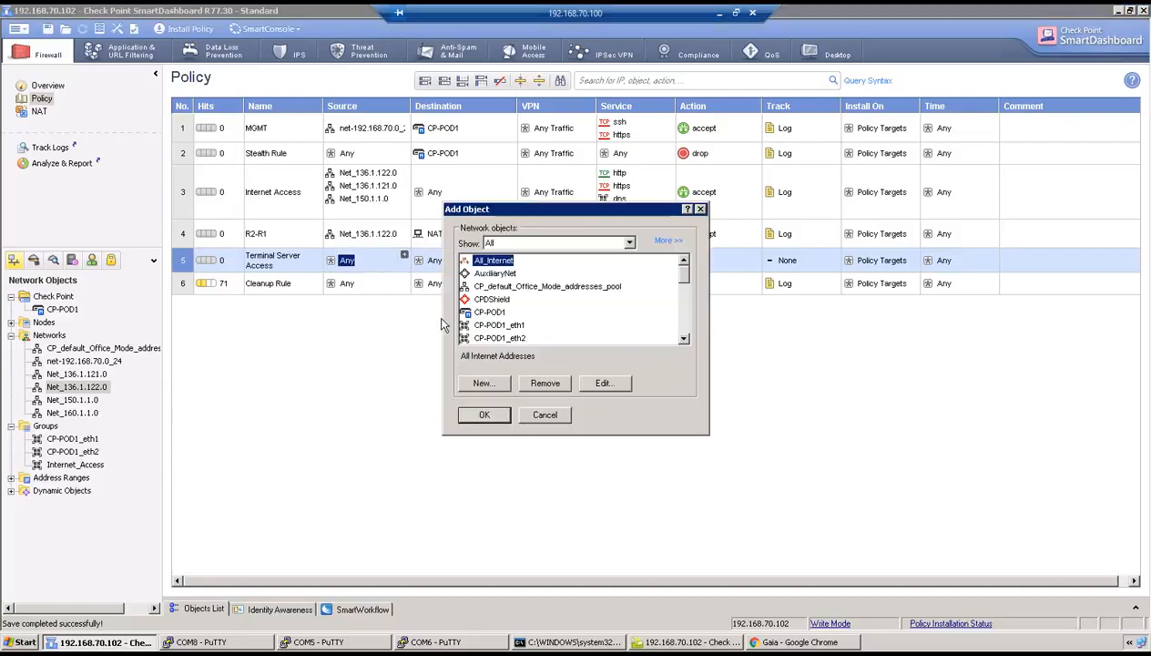
click(487, 382)
click(507, 400)
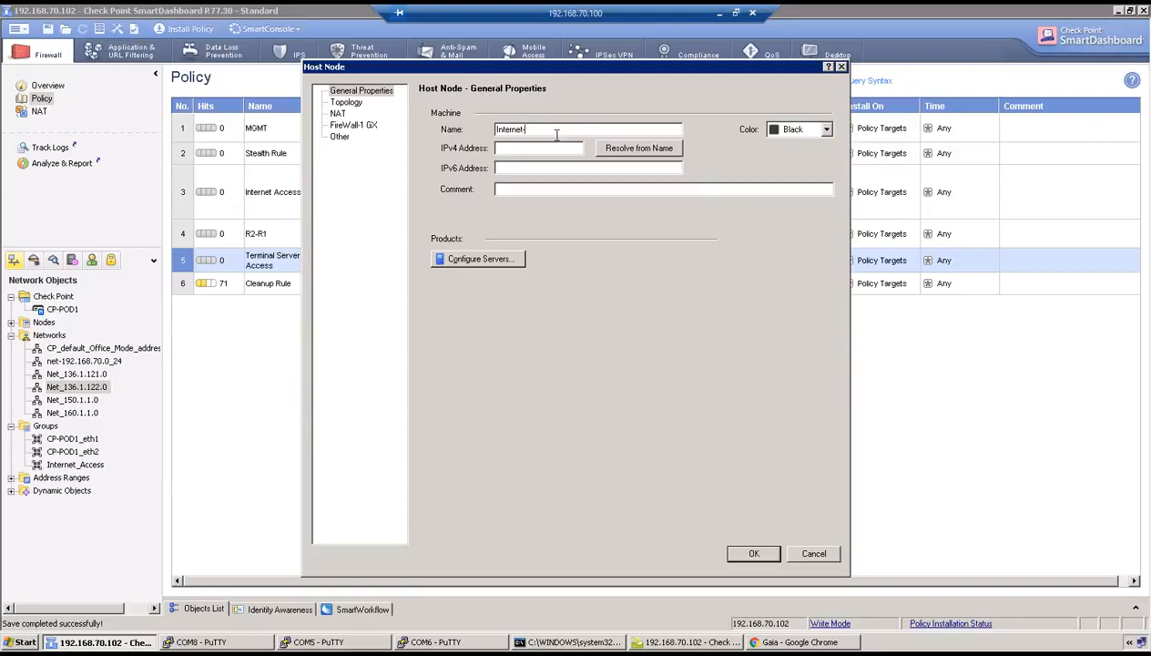
key(ctrl+v)
click(551, 147)
key(ctrl+v)
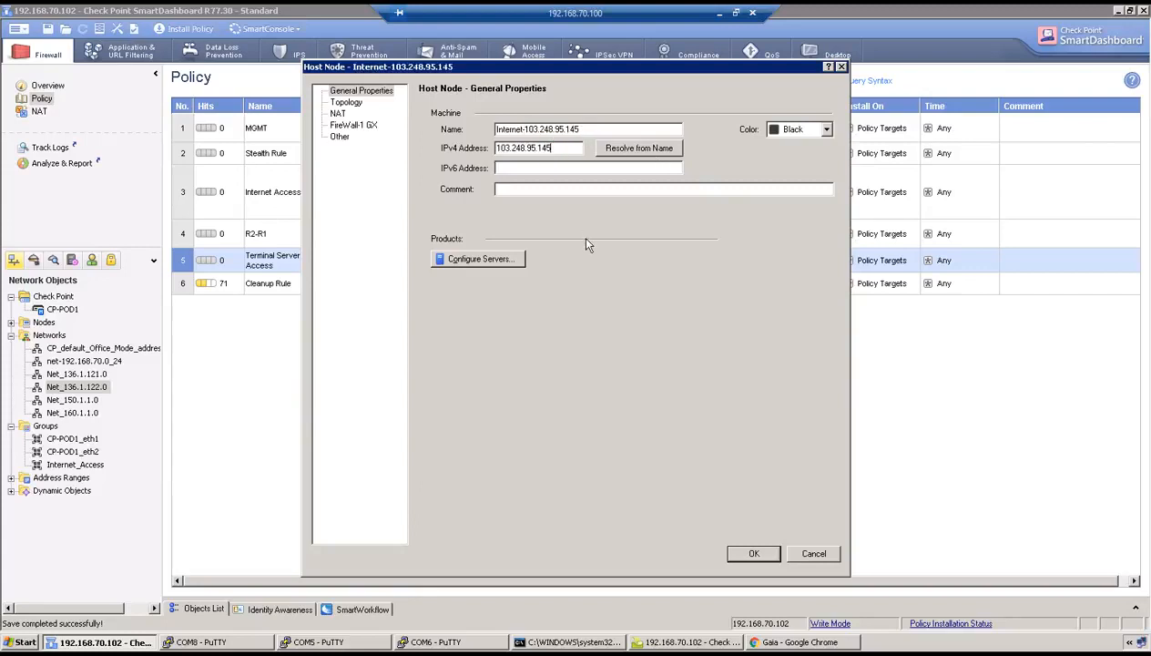
click(753, 553)
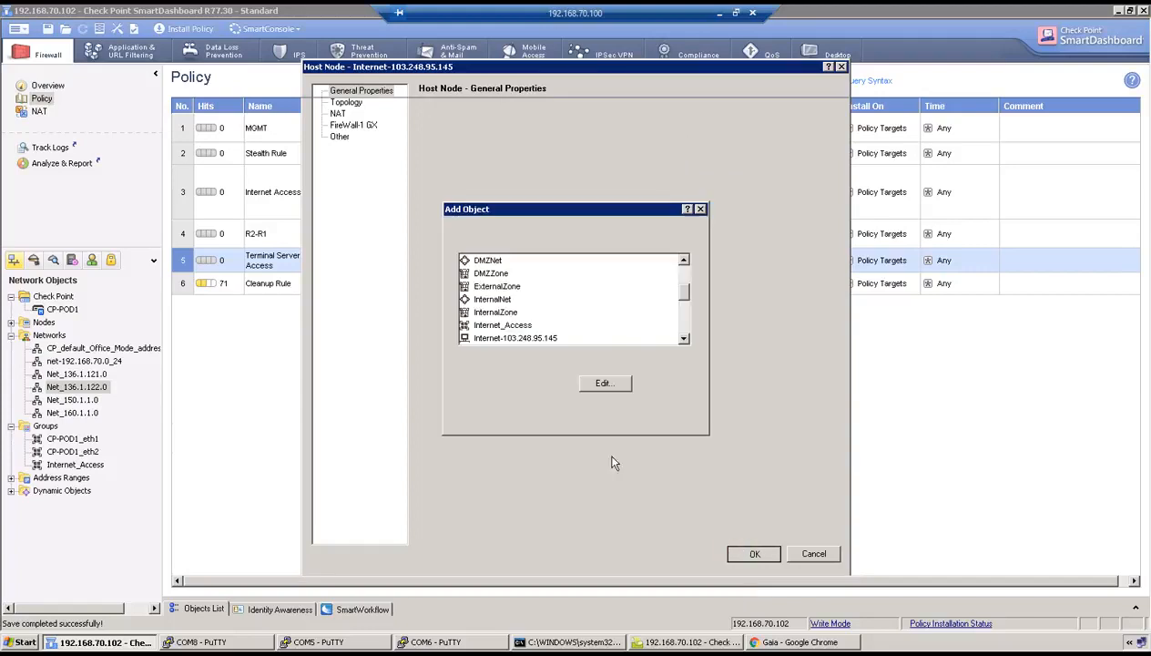
click(485, 414)
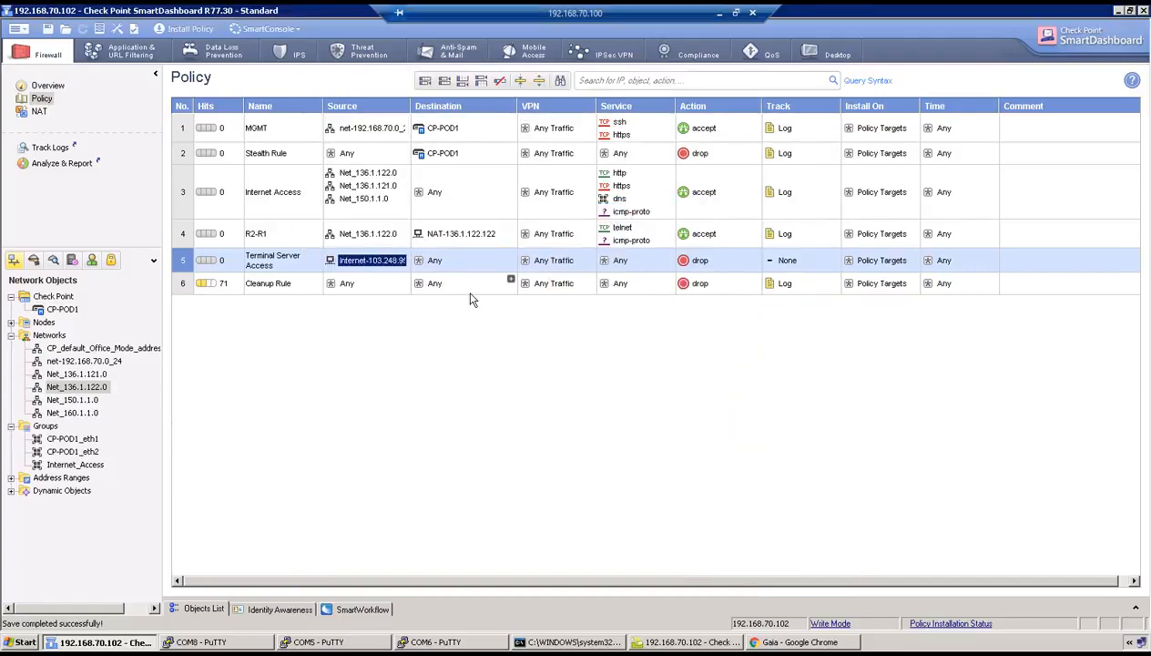
Set the Terminal Server Access rule's destination to the existing host nat-203.115.100.105
click(437, 260)
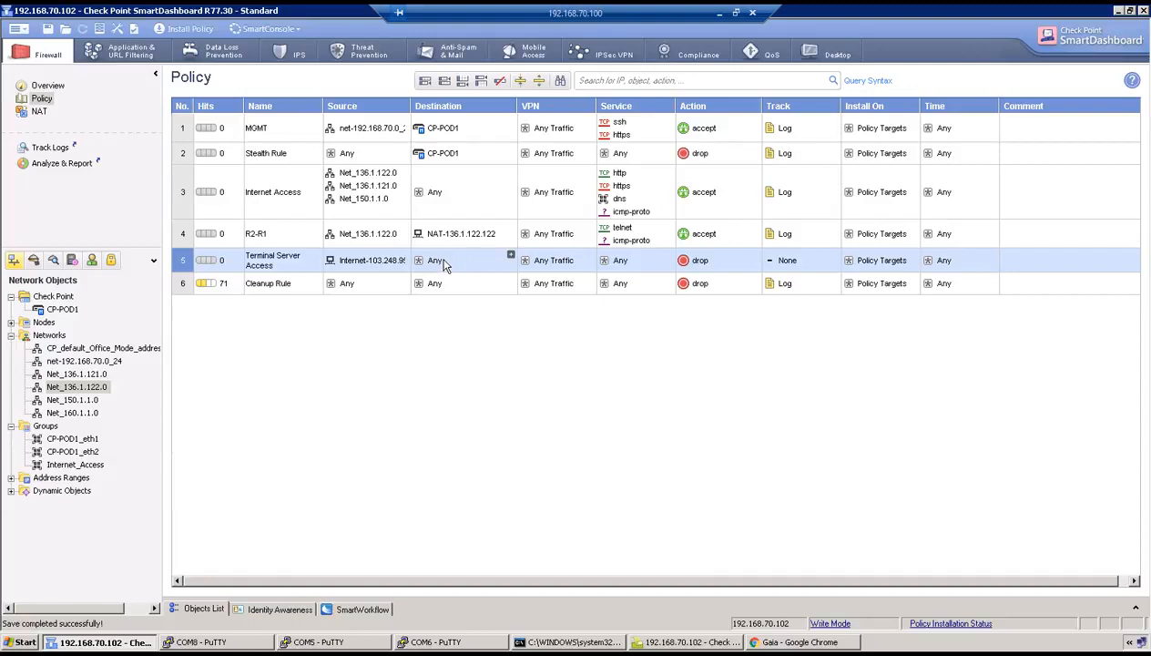
click(511, 255)
scroll(643, 360, down, 3)
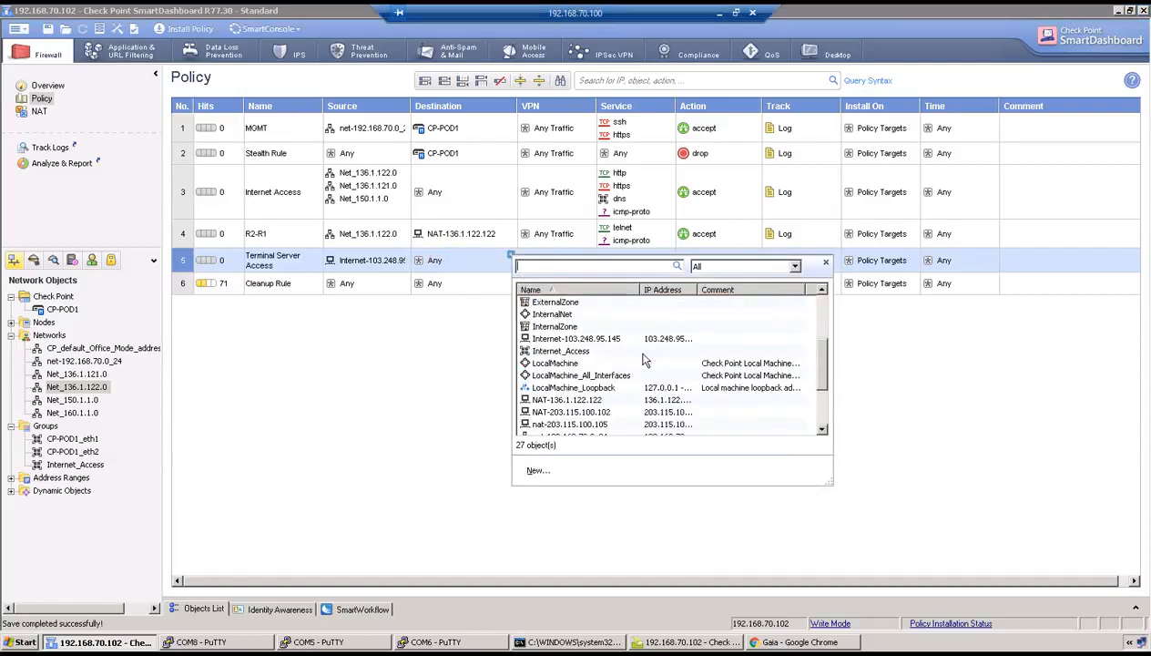
click(594, 418)
double_click(565, 424)
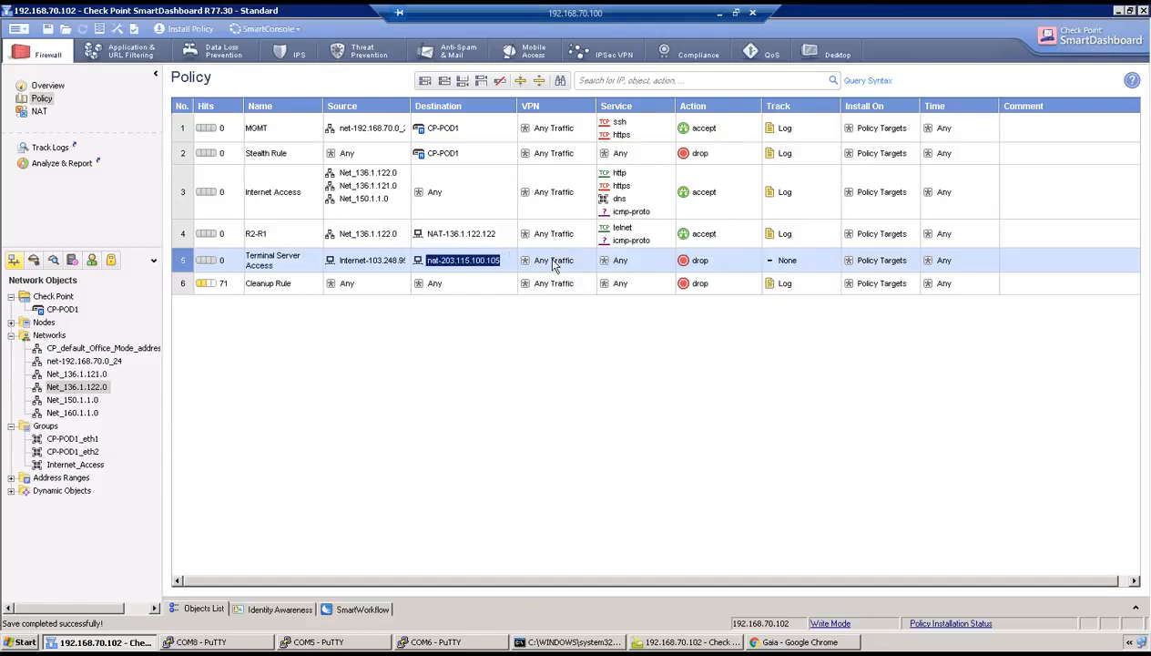
Create TCP service TCP_10000 with port 10000 and assign it as the Terminal Server Access rule's service
right_click(612, 261)
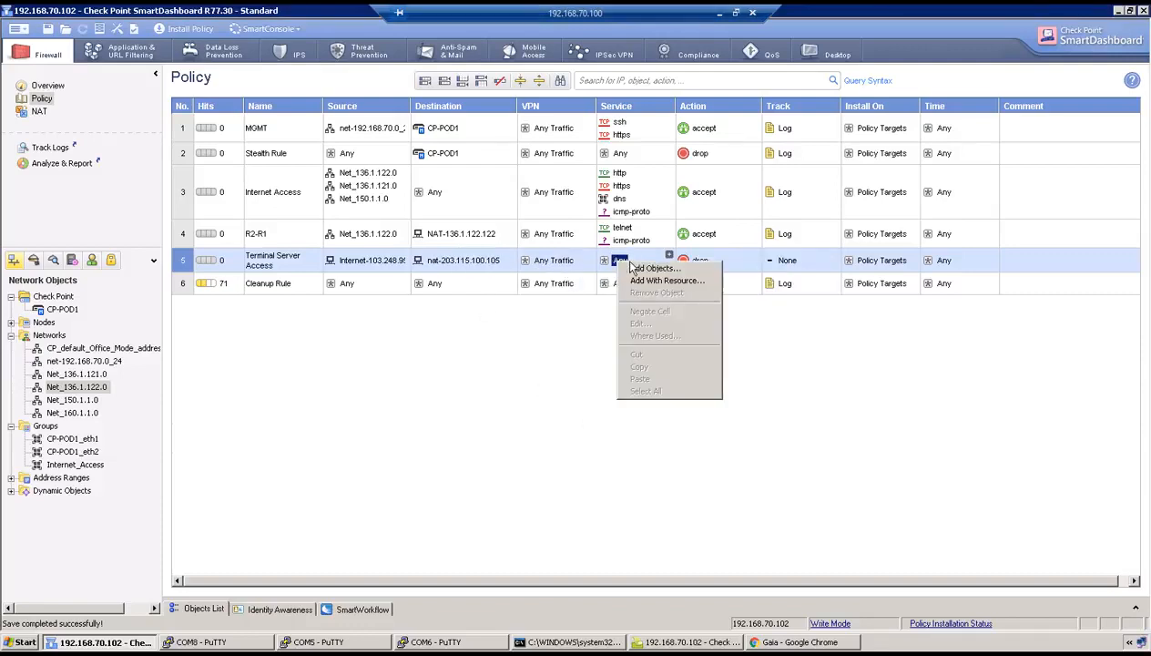
click(638, 267)
click(497, 383)
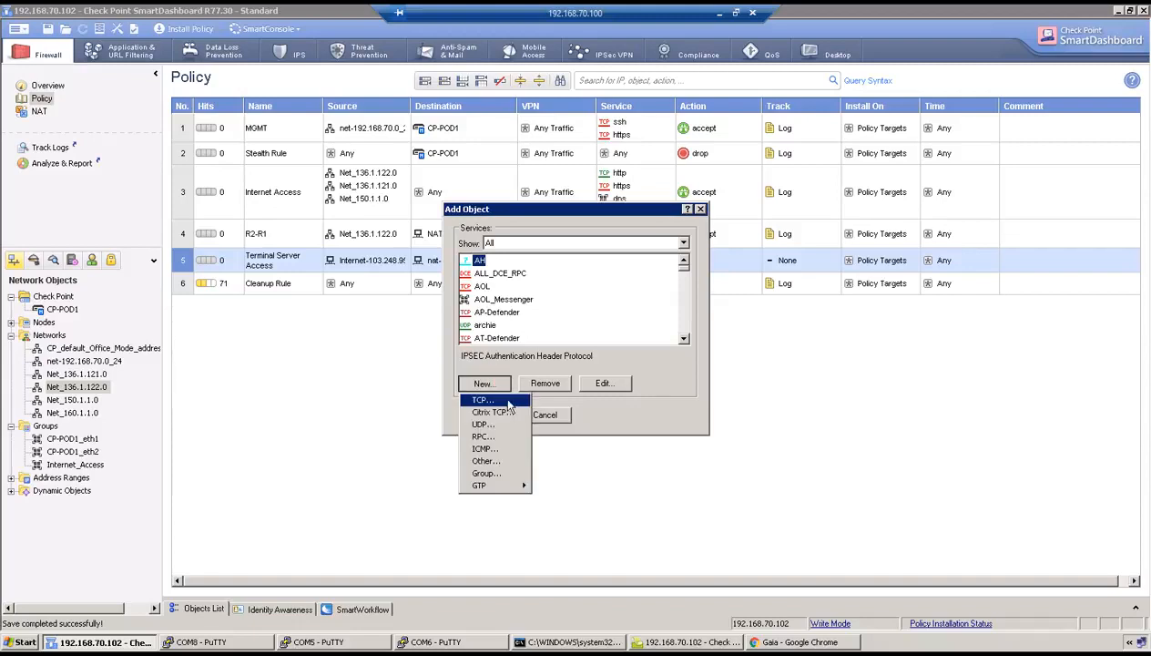
click(506, 402)
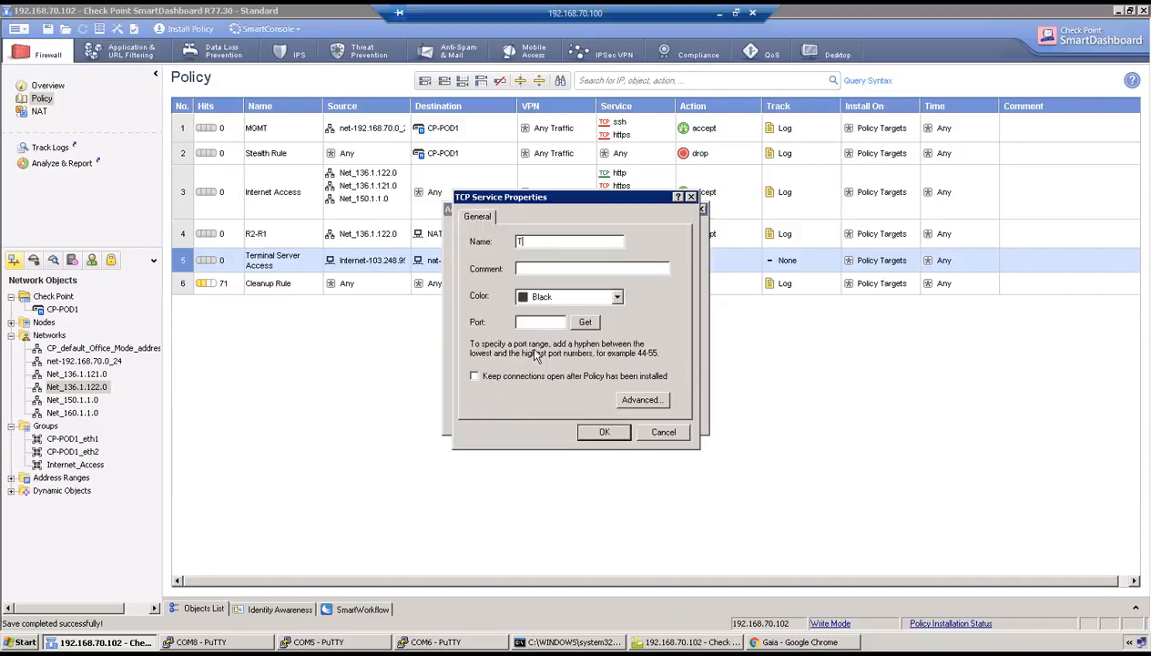
key(Tab)
key(Tab)
key(Tab)
click(603, 432)
click(485, 414)
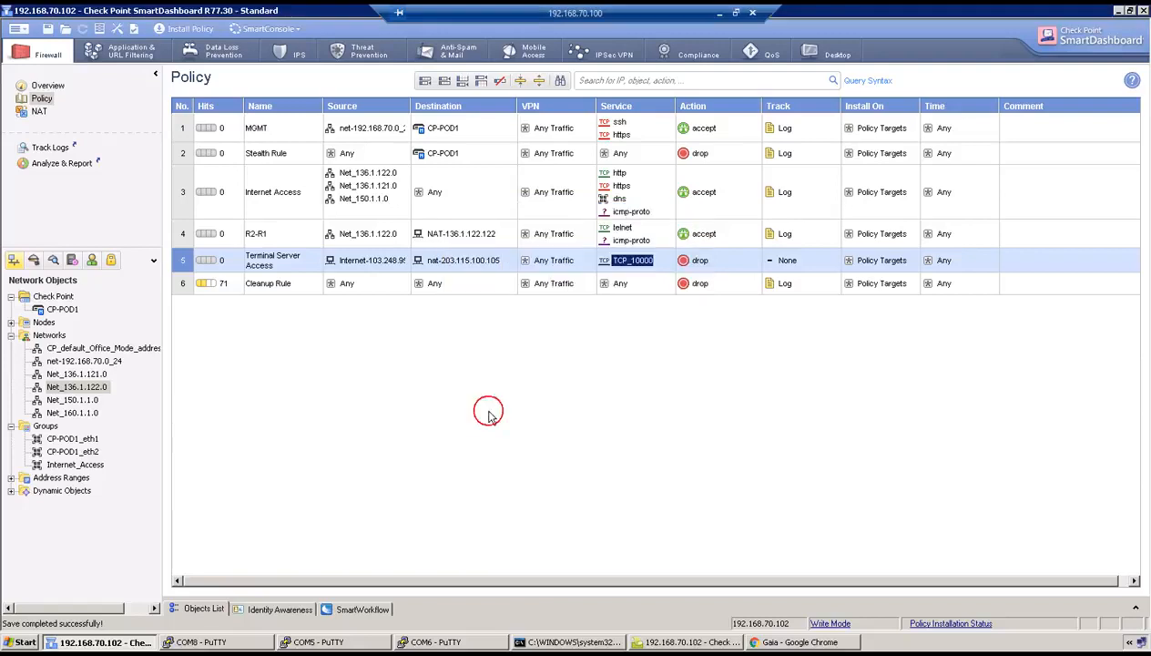
Set the Terminal Server Access rule's action to accept and its tracking to Log
right_click(701, 261)
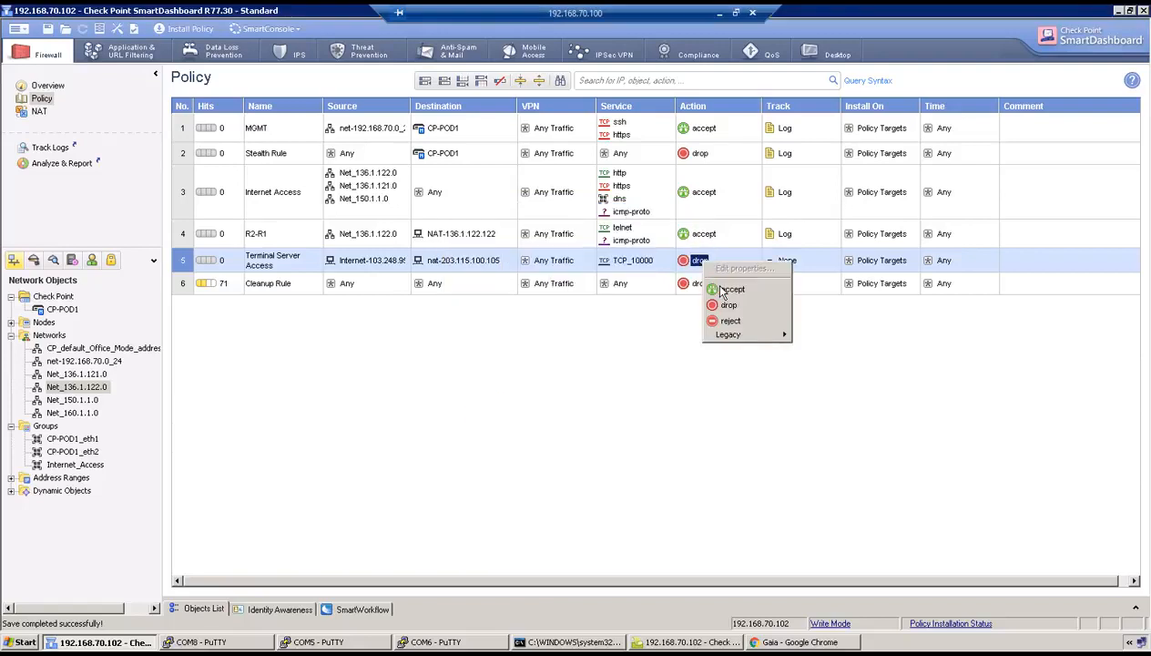
click(719, 289)
right_click(786, 261)
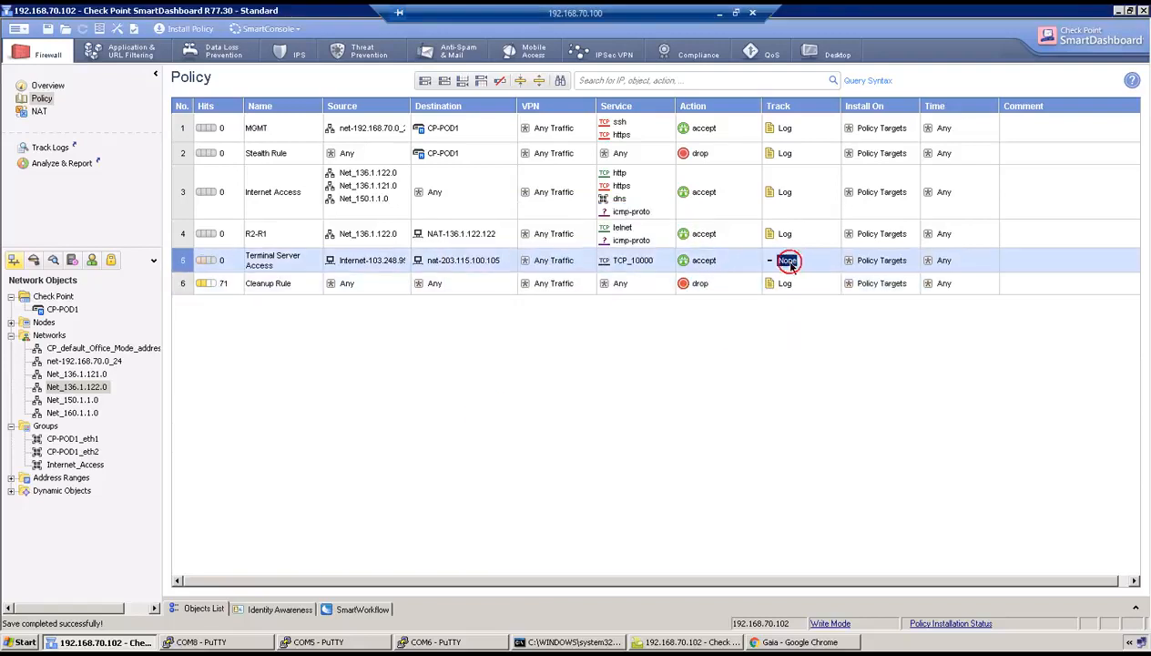
click(810, 288)
In the NAT rulebase, add a rule above the Internet_Access rule with Internet-103.248.95.145 as its original source
click(37, 111)
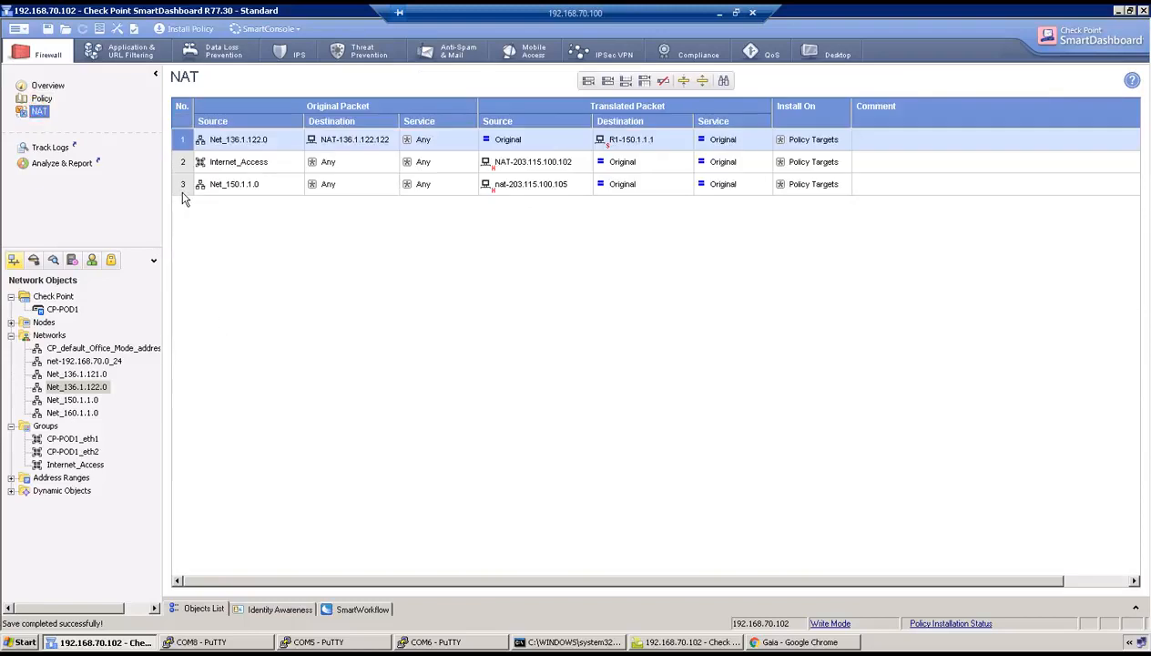
right_click(184, 164)
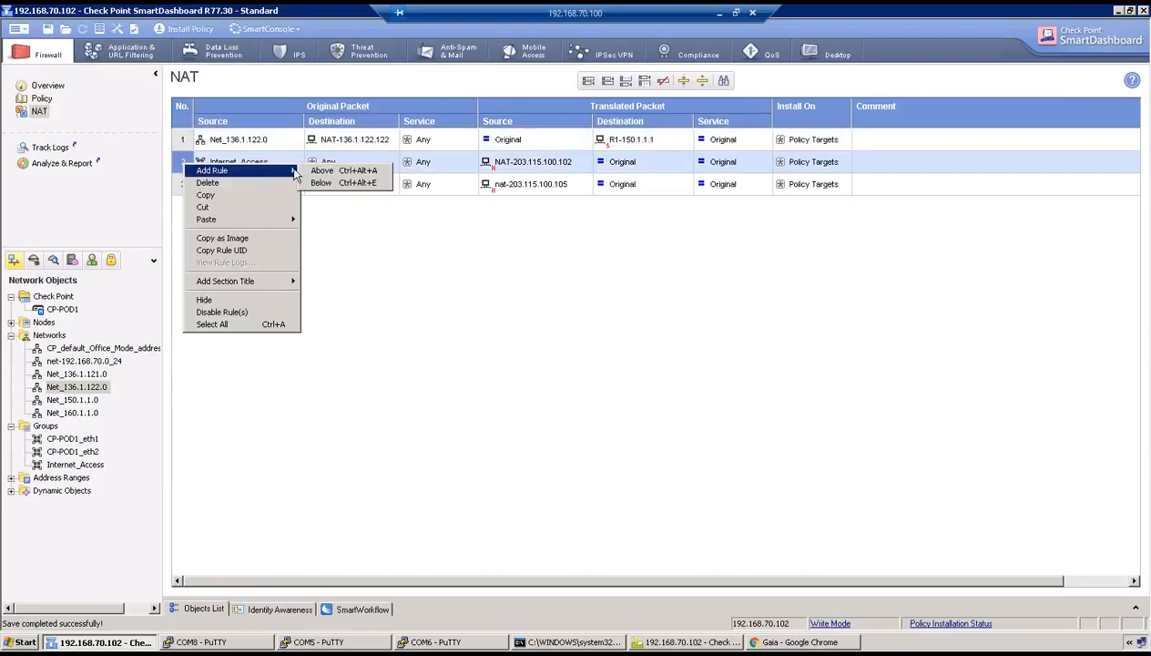
click(322, 170)
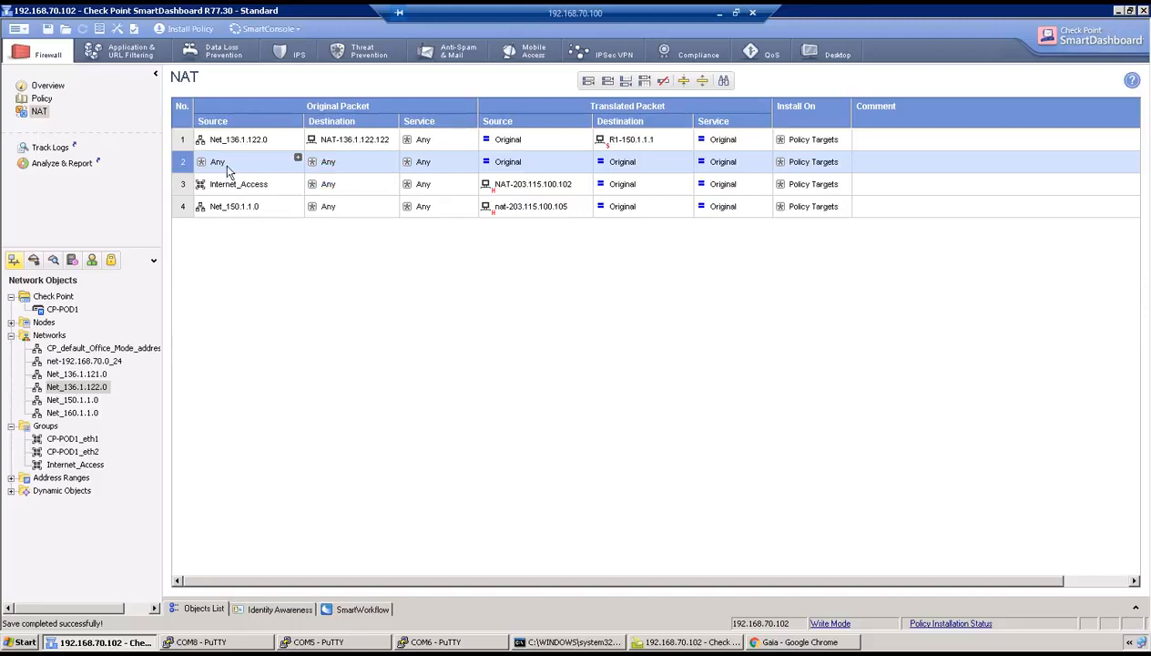
click(298, 158)
scroll(448, 274, down, 3)
scroll(448, 274, down, 3)
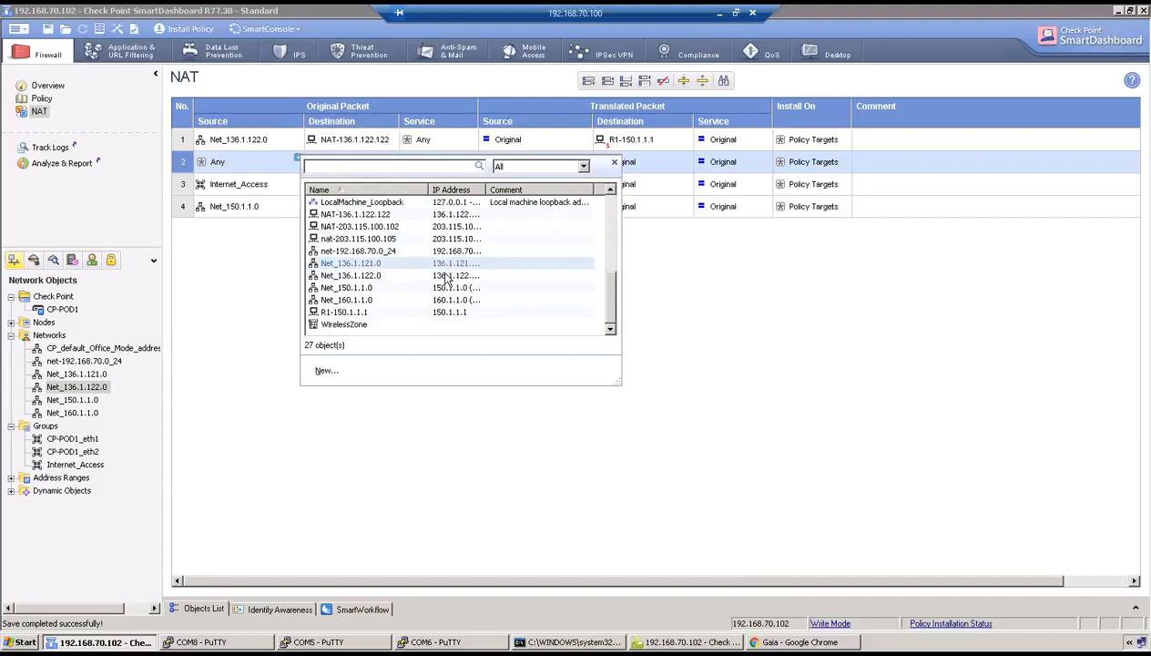
scroll(448, 280, up, 2)
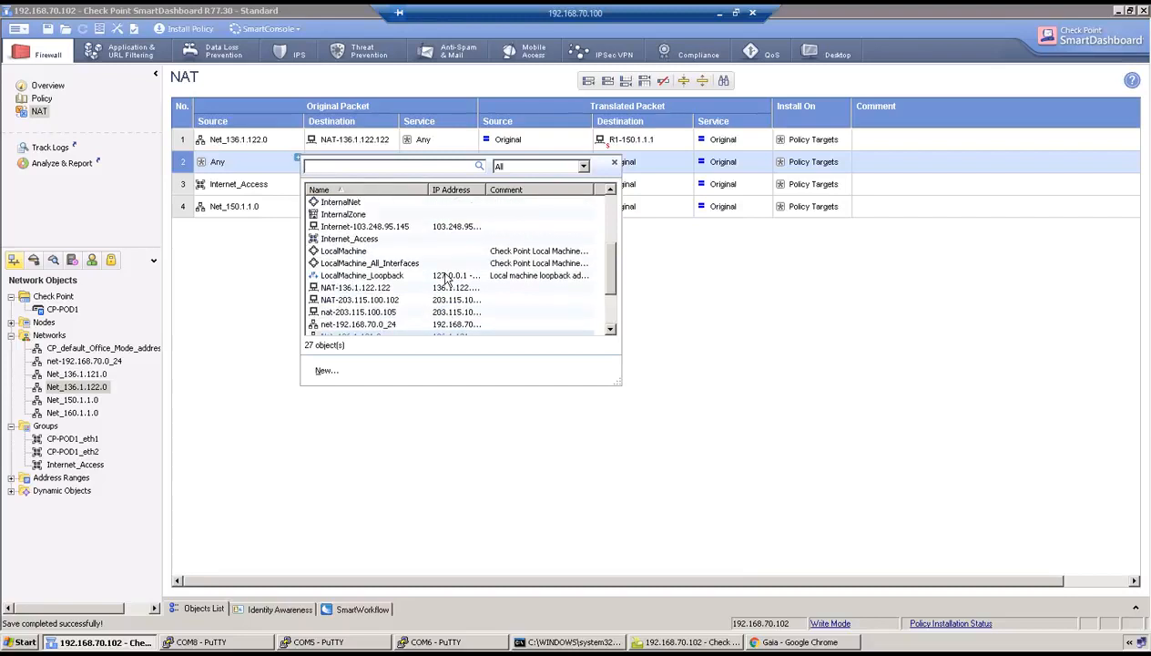
click(411, 232)
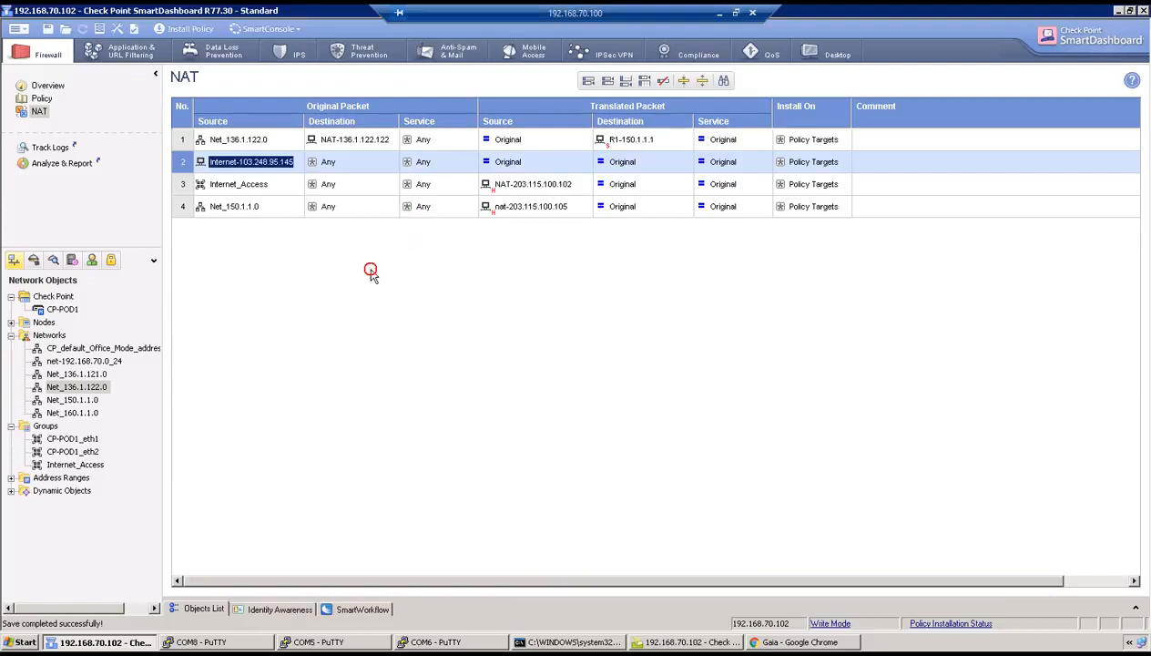
Set the new NAT rule's original destination to nat-203.115.100.105
click(392, 160)
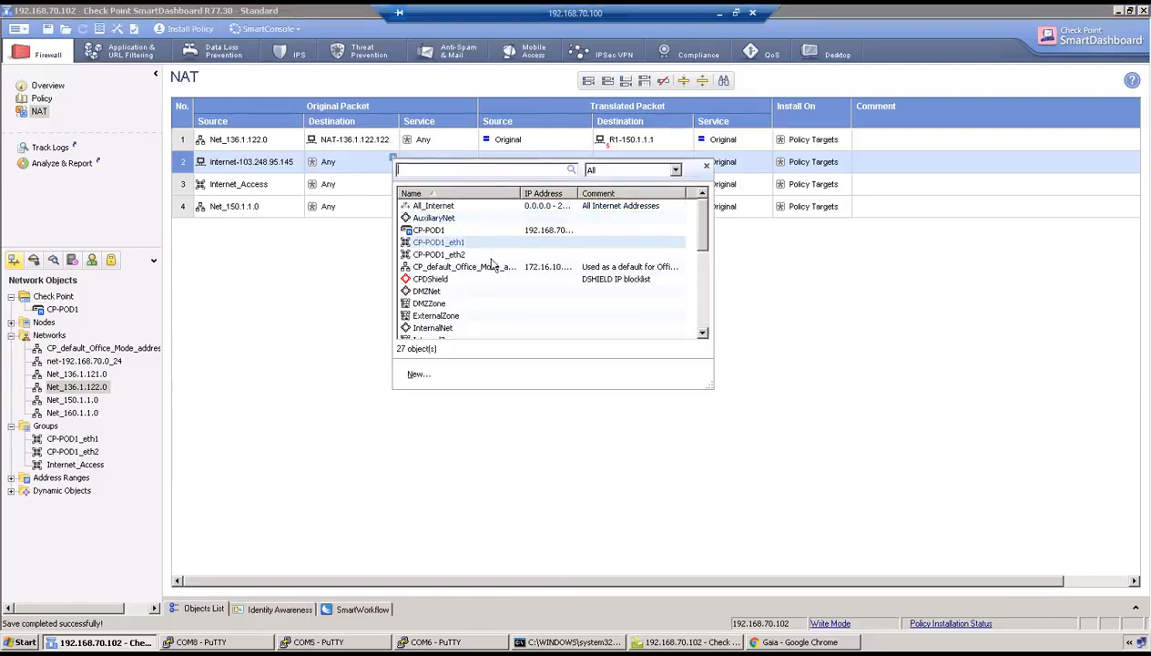
scroll(492, 291, down, 4)
click(425, 319)
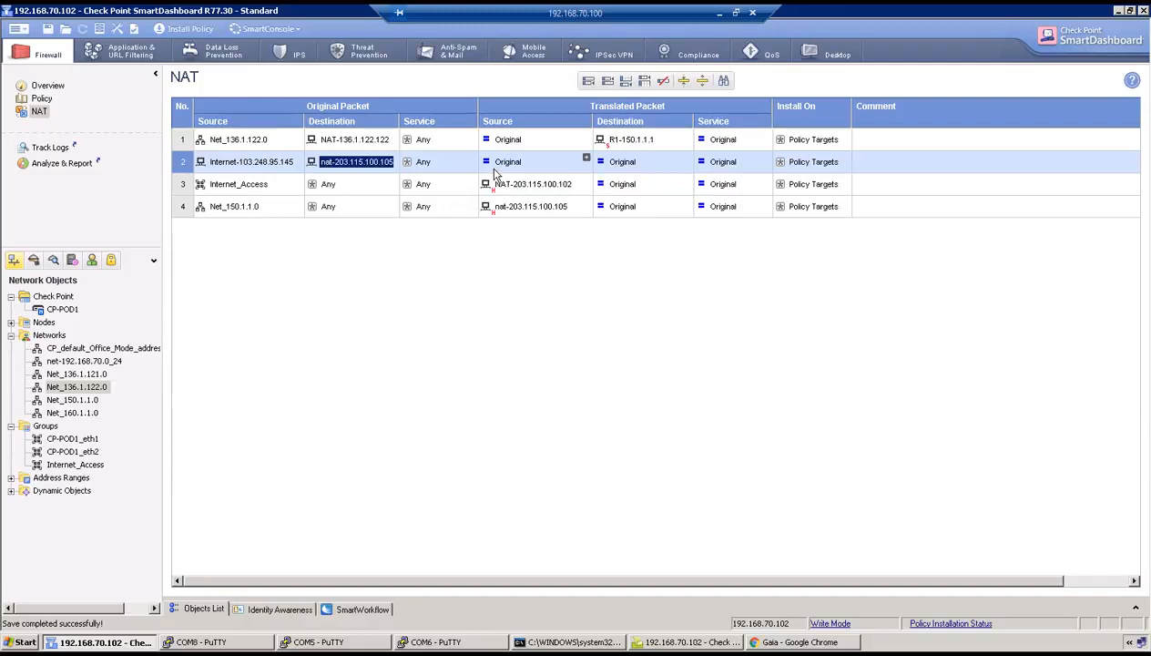
Find the TCP_10000 service and set it as the new NAT rule's original service
click(618, 163)
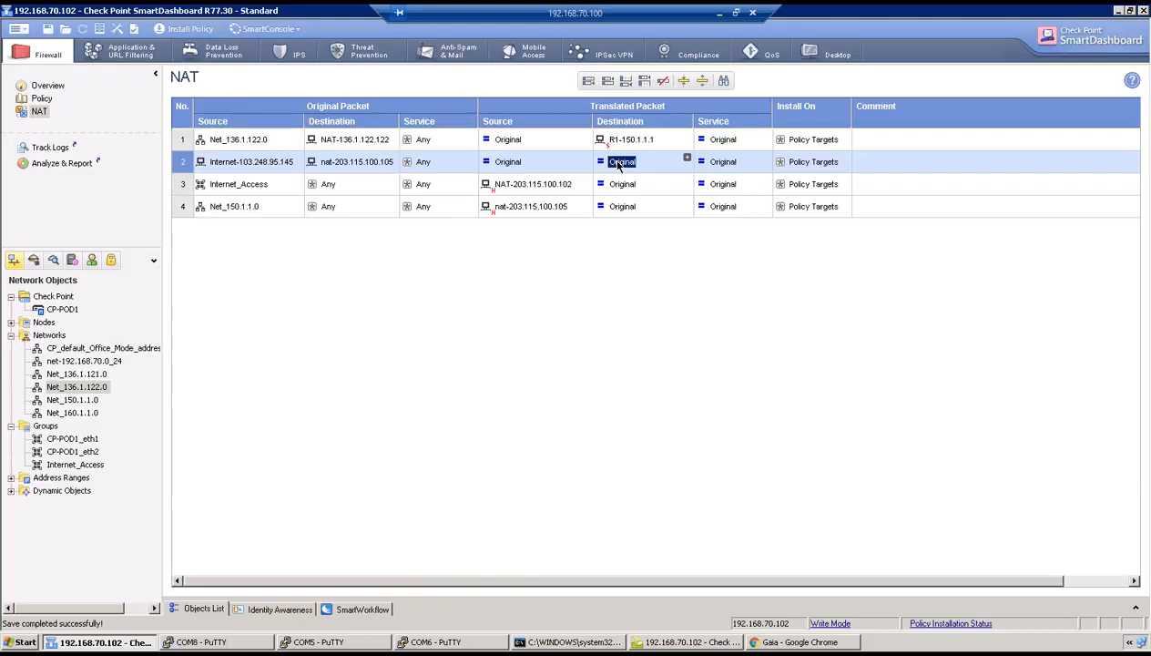
click(422, 162)
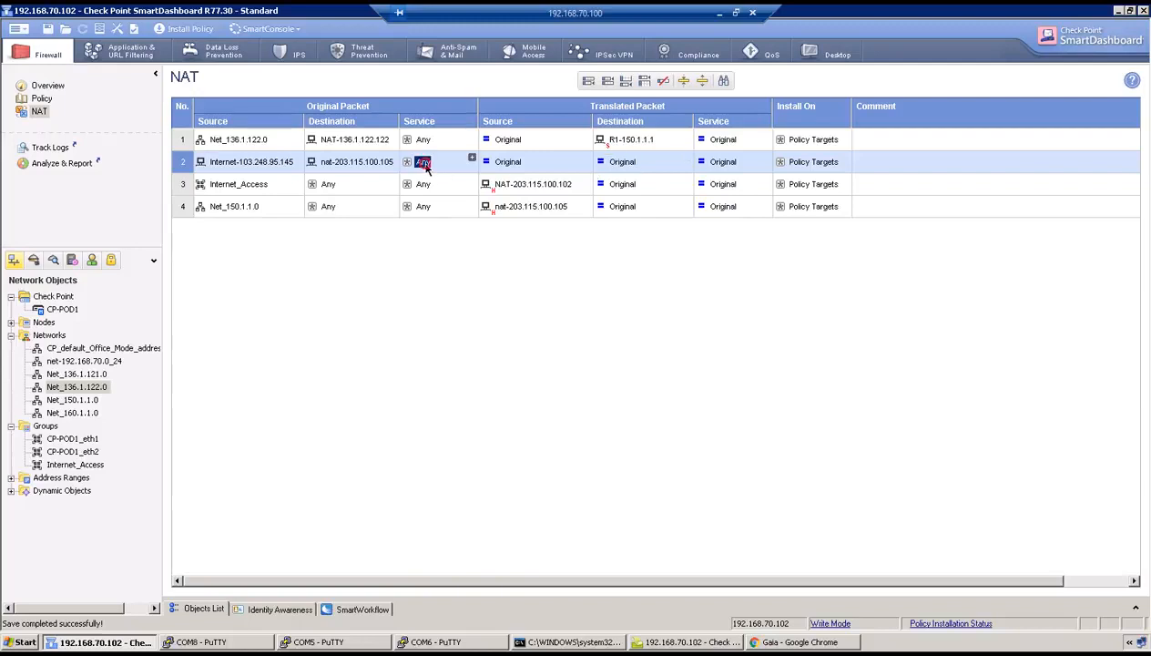
click(471, 158)
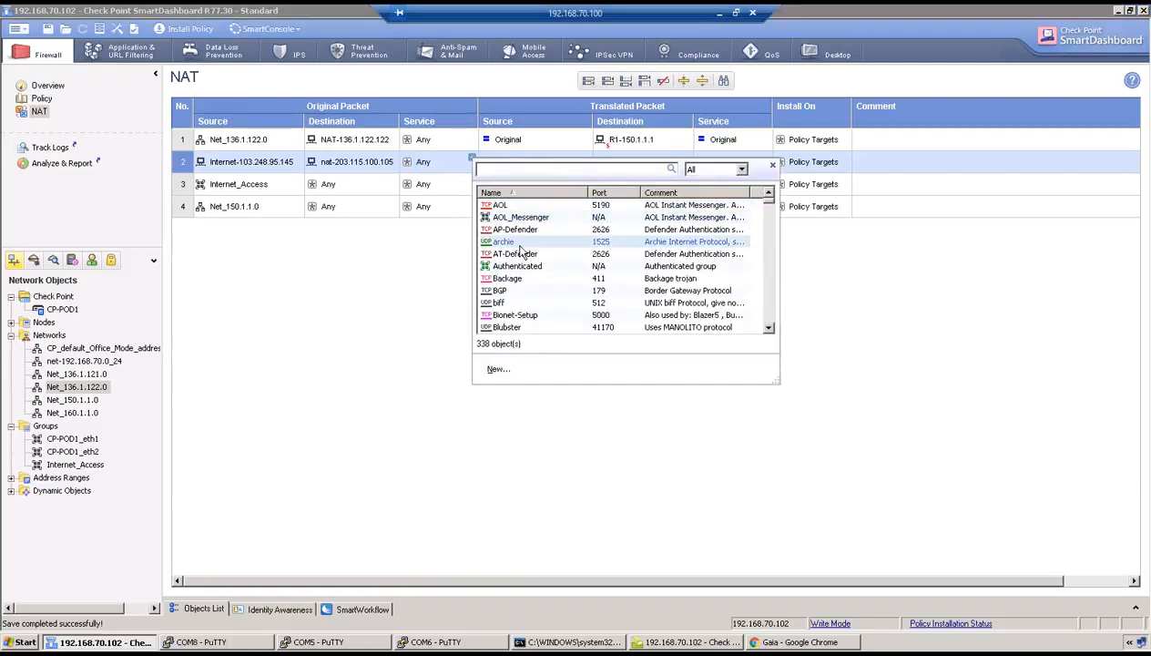
scroll(524, 259, down, 3)
text(c)
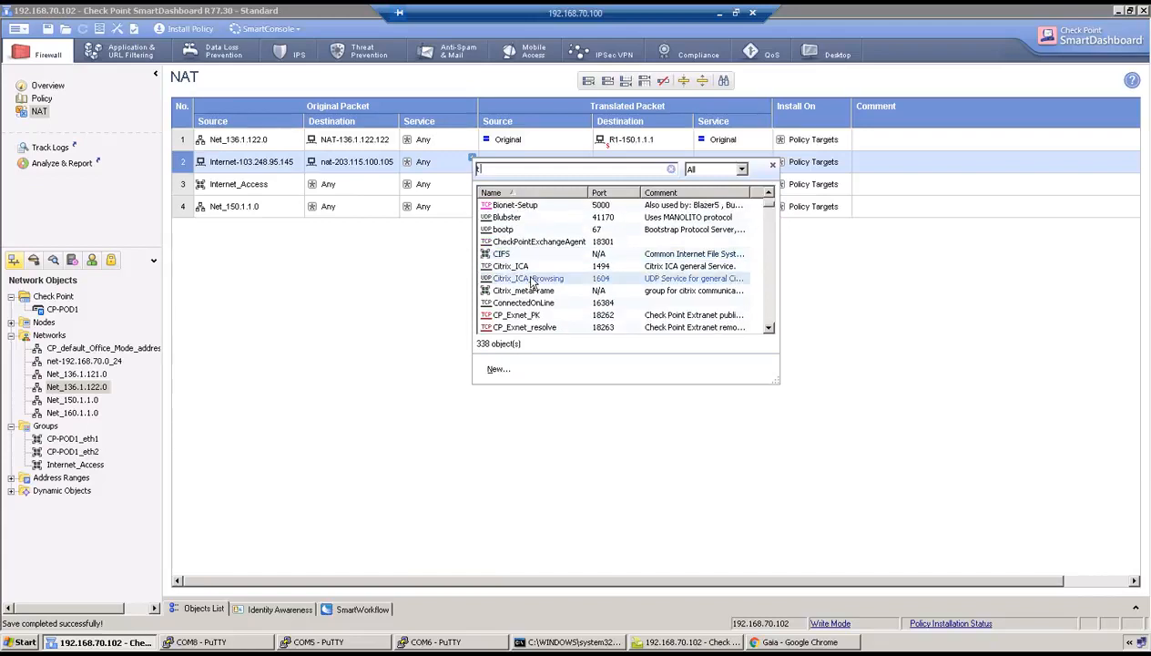
text(cp_1000)
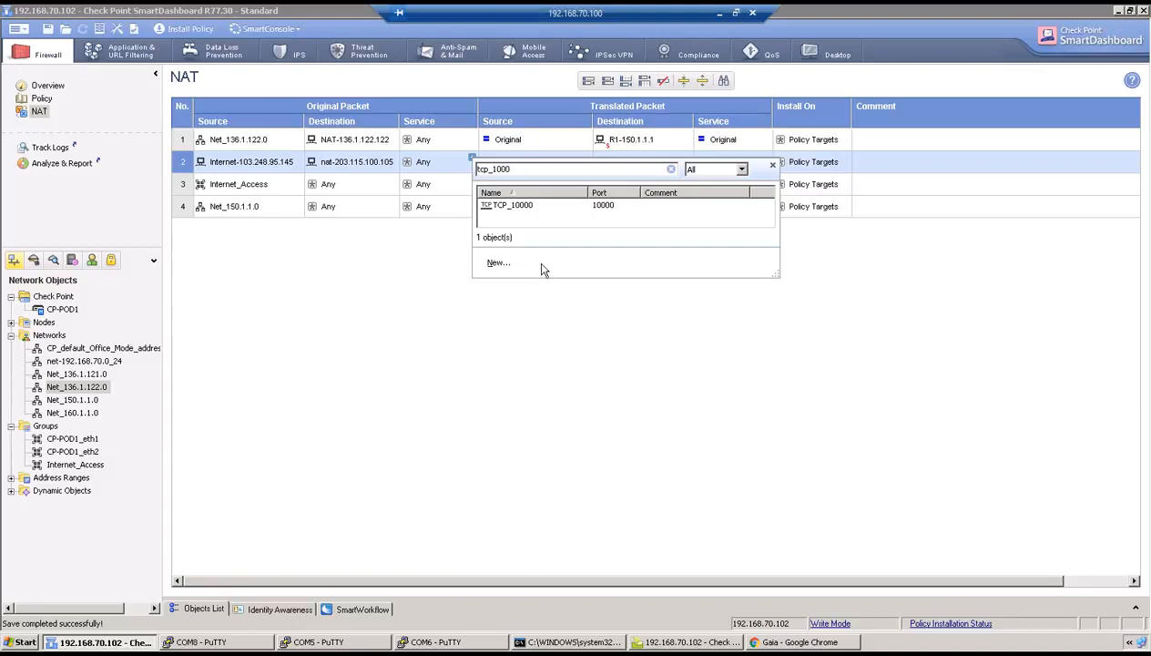
click(536, 209)
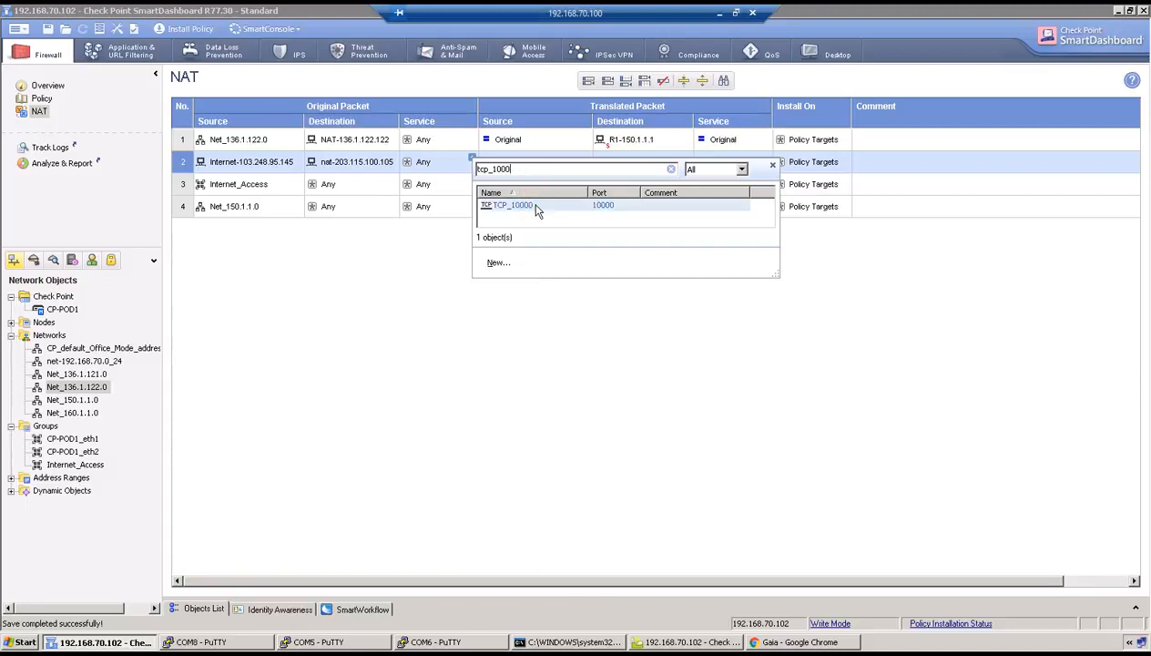
double_click(536, 208)
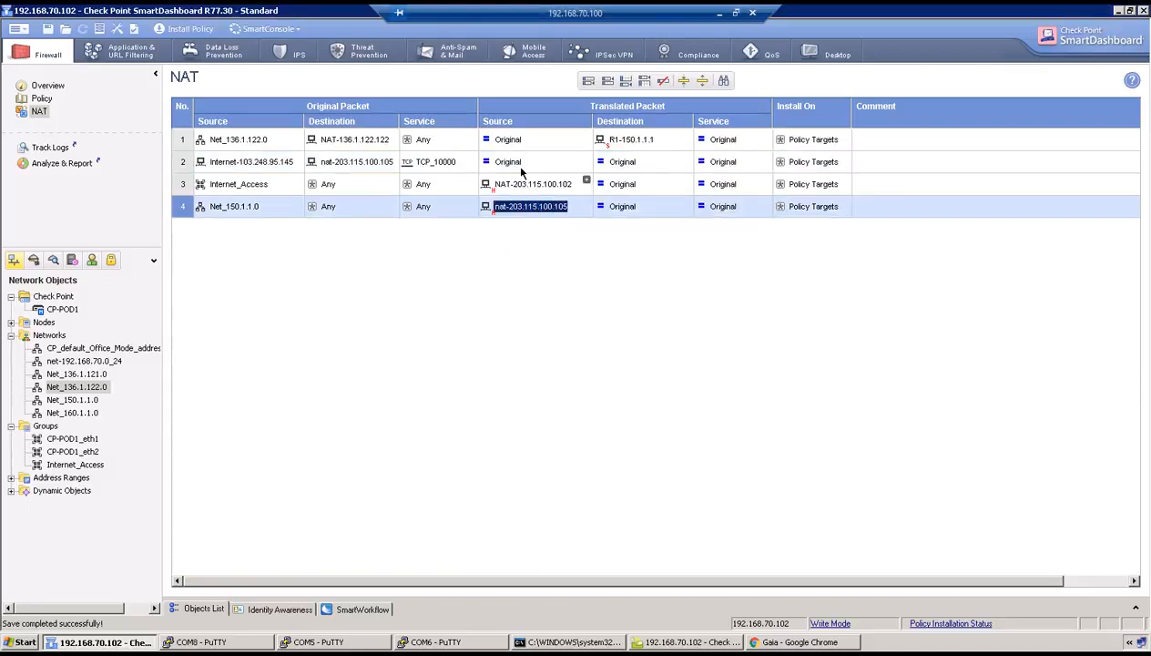
Create host node test_136.1.121.100 with IPv4 address 136.1.121.100 and use it as NAT rule 2's translated destination
click(513, 167)
click(624, 164)
right_click(624, 164)
click(638, 172)
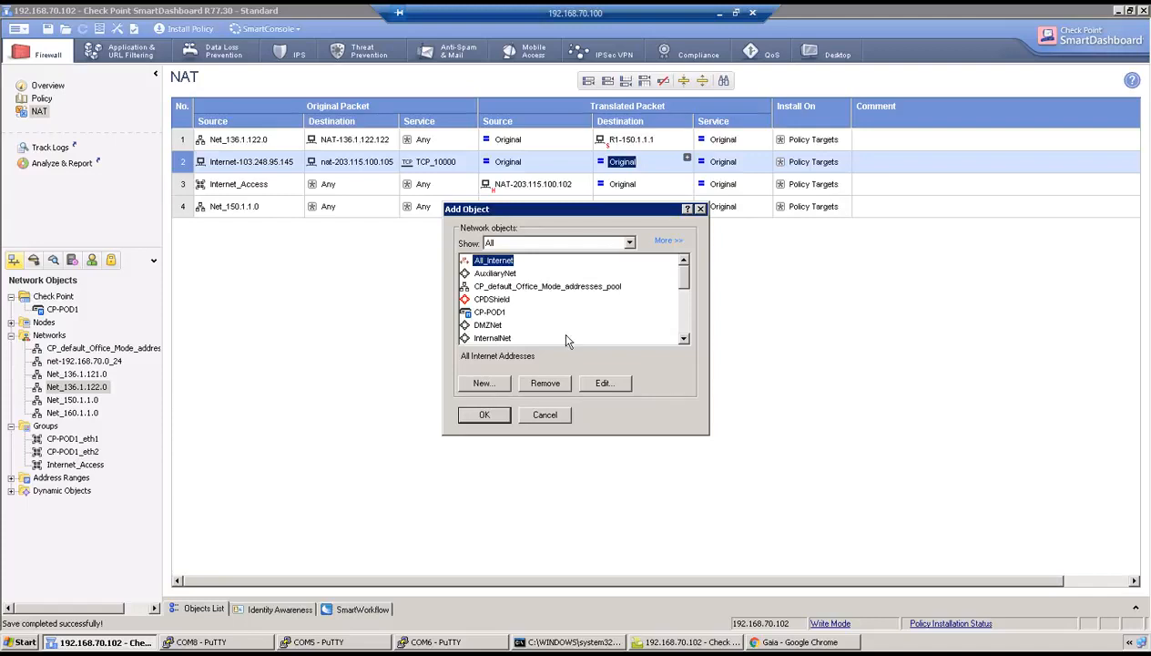
scroll(565, 338, down, 5)
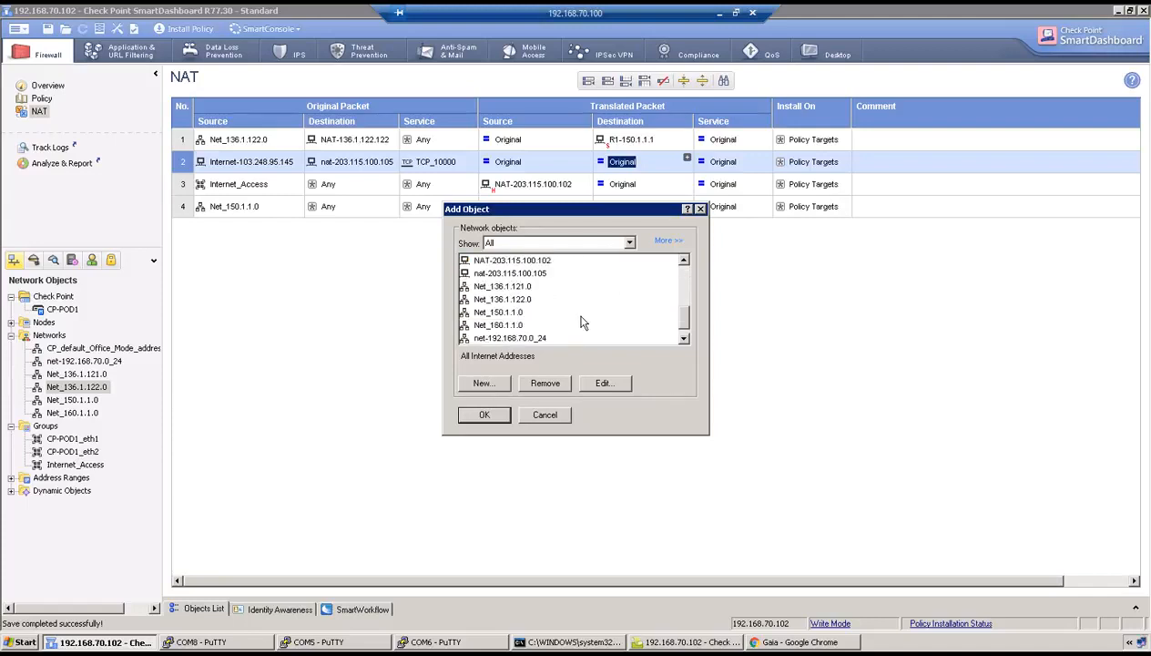
scroll(583, 322, down, 1)
click(484, 383)
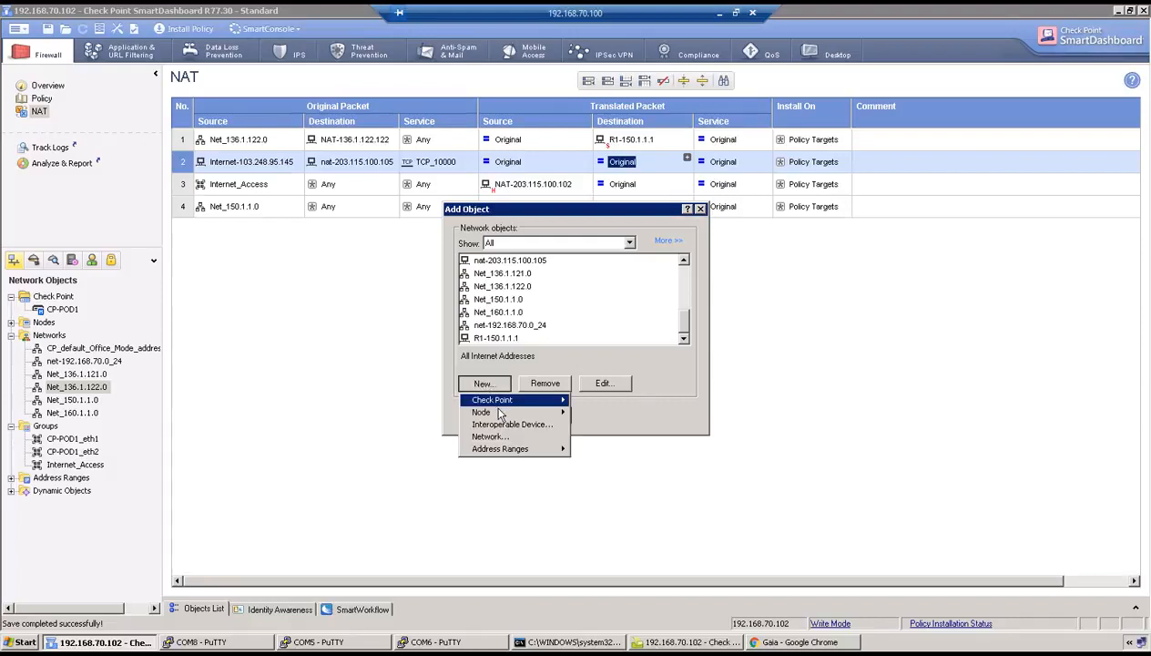
mouse_move(535, 412)
click(591, 425)
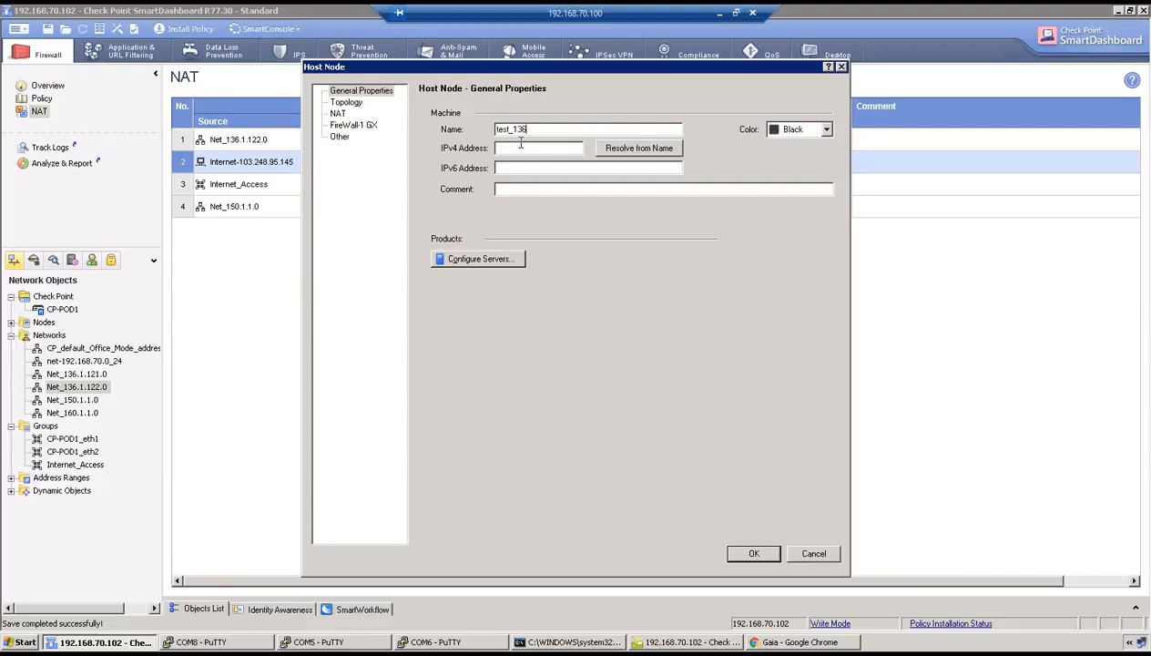
text(test_136.1.121.100)
key(Tab)
text(136.1.121.100)
click(755, 554)
click(487, 415)
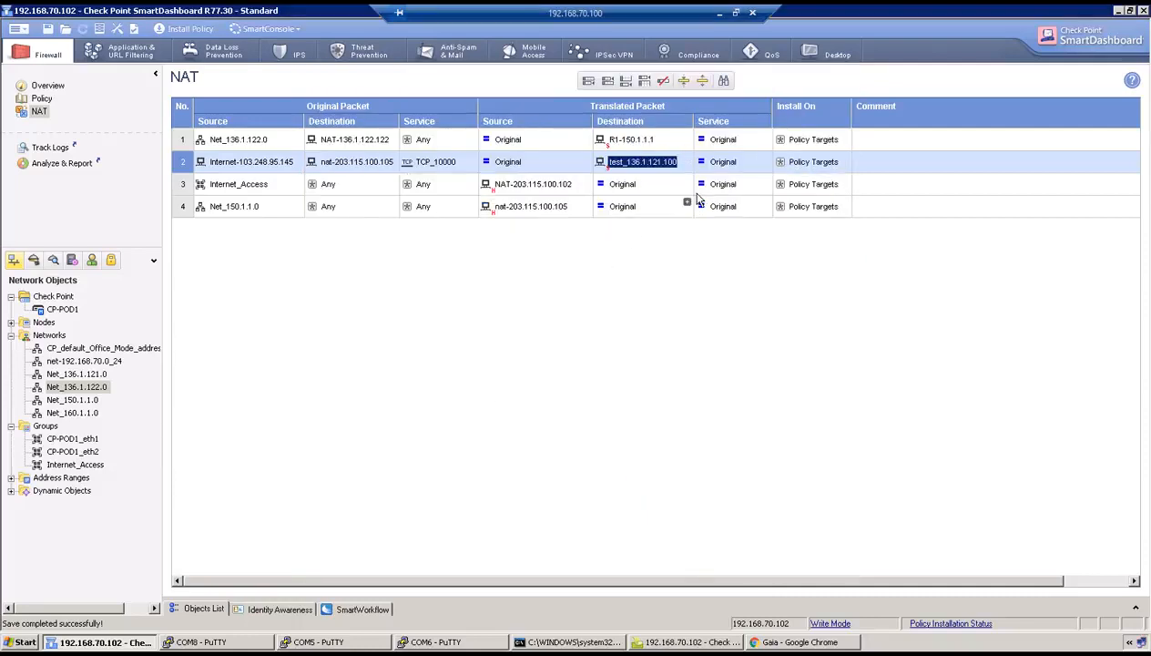
Set NAT rule 2's translated service to Remote_Desktop_Protocol as a static translation
right_click(729, 168)
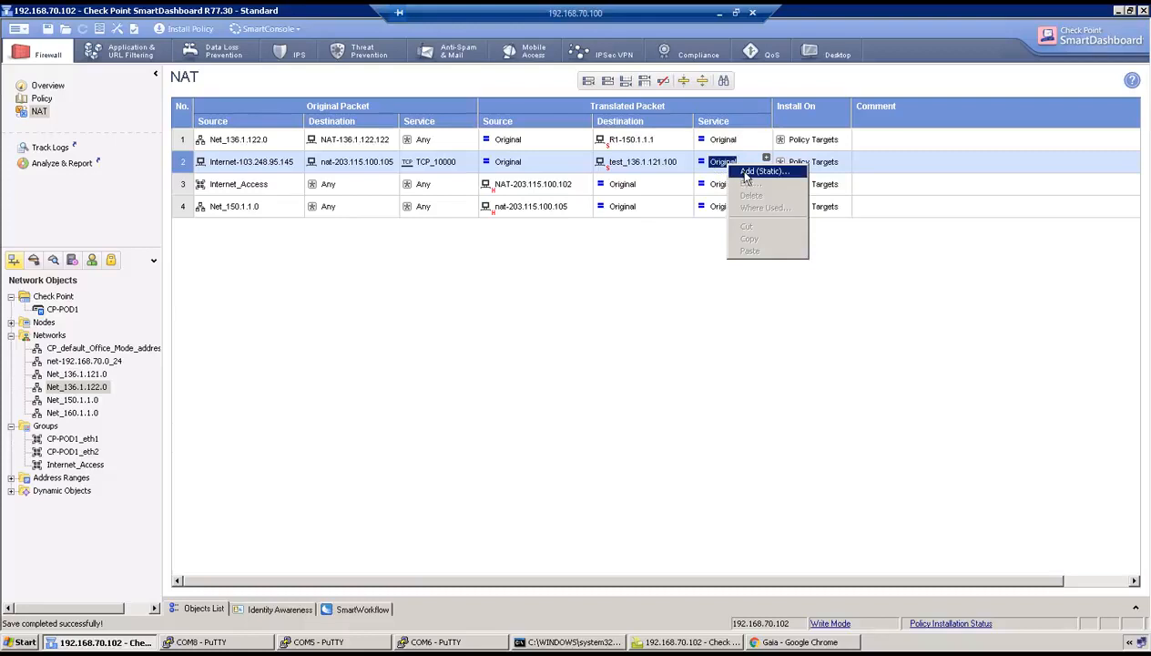
click(735, 173)
click(487, 298)
text(rd)
scroll(487, 300, down, 1)
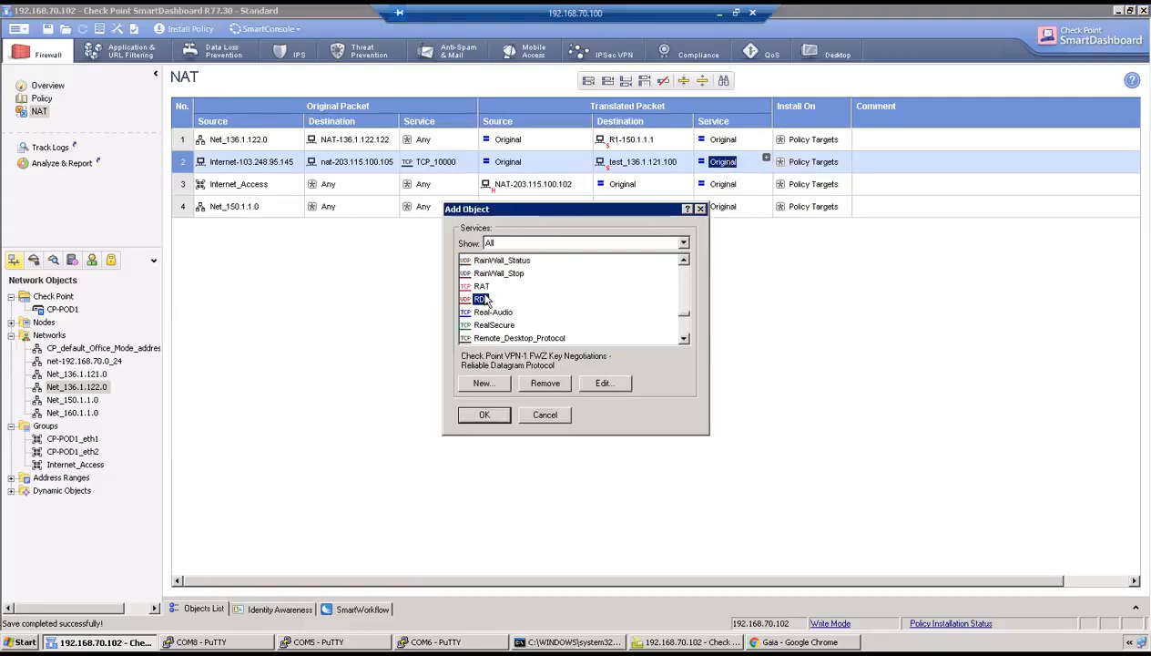
click(513, 325)
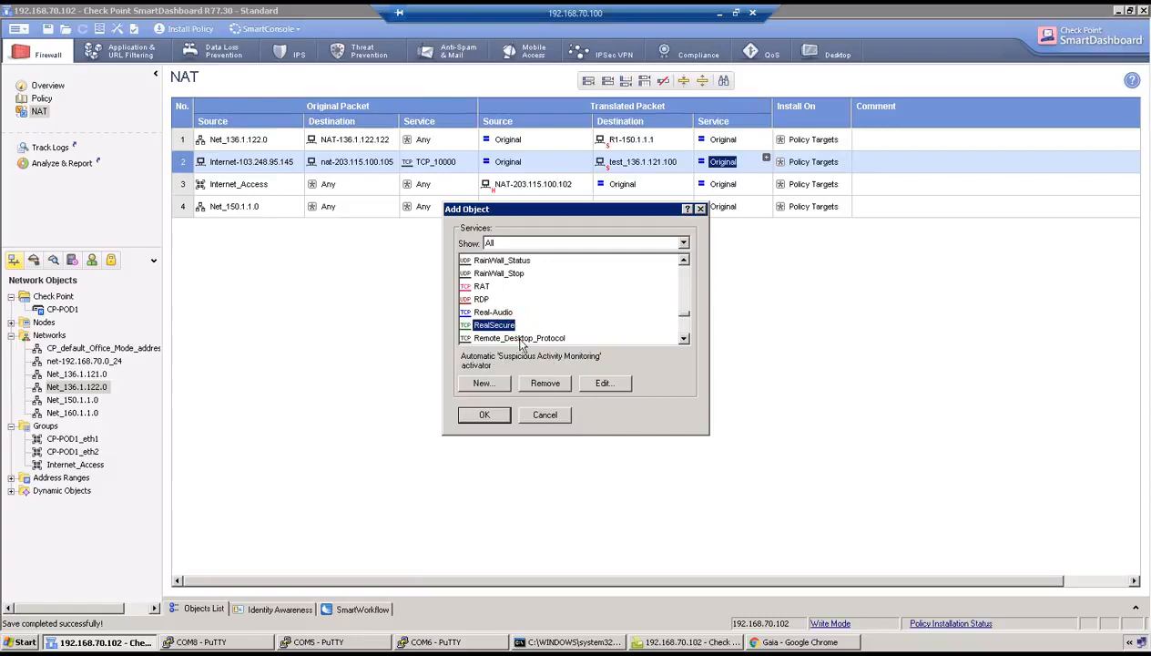
click(516, 338)
click(485, 415)
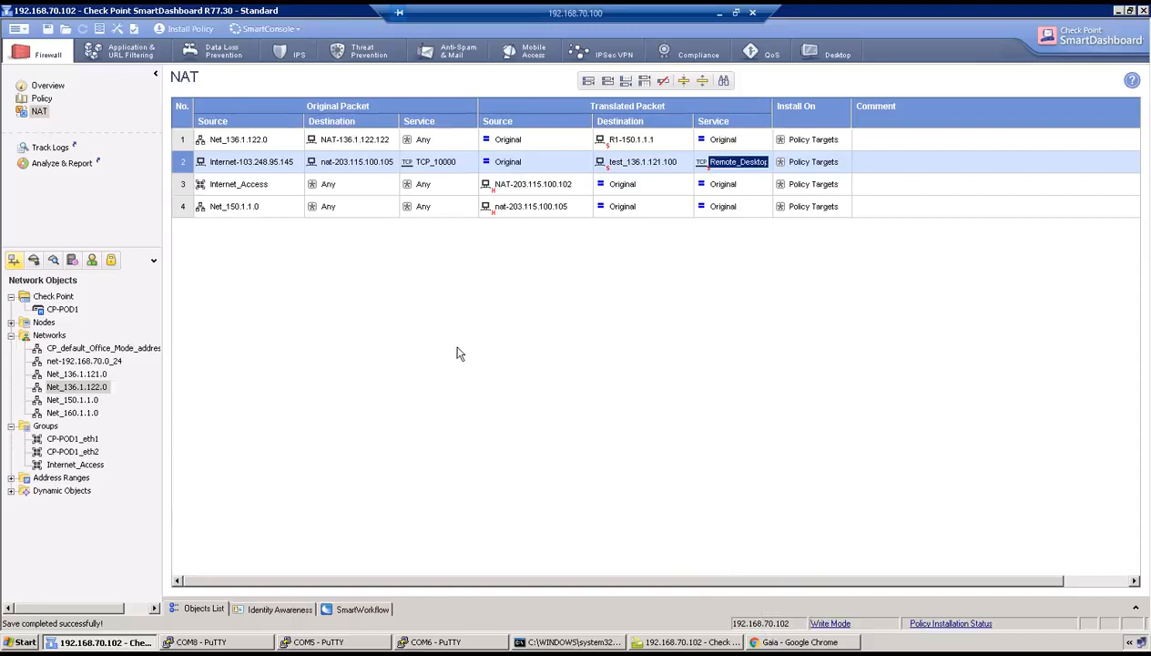
Install the Standard policy on gateway CP-POD1 with the Network Security component selected
click(202, 32)
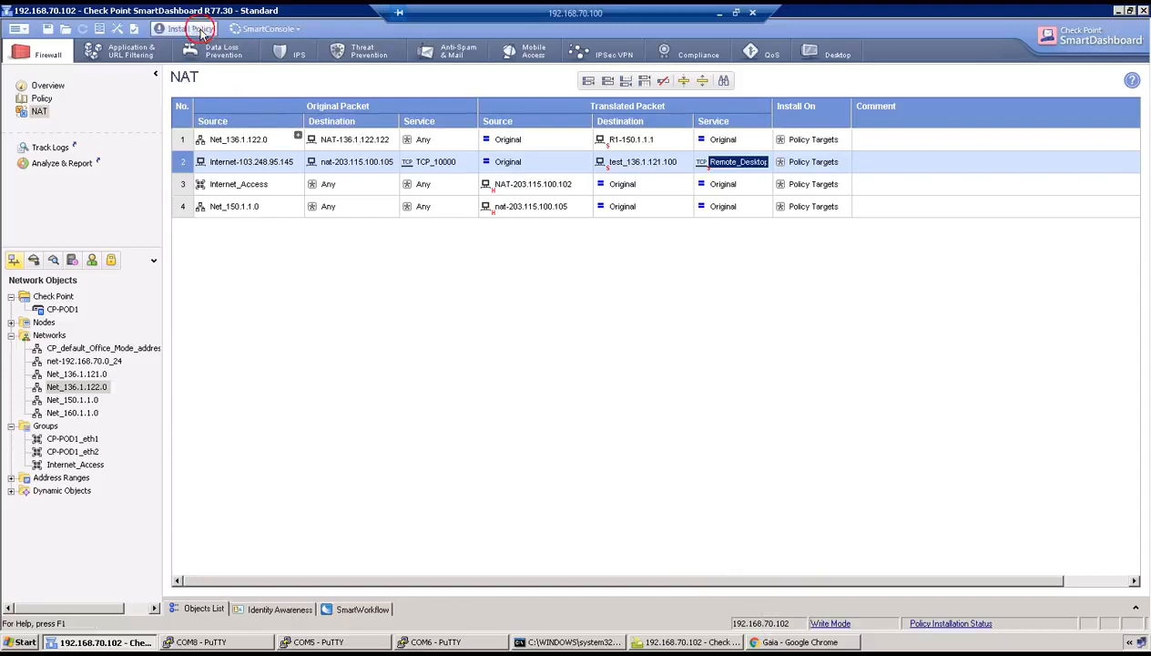
click(640, 493)
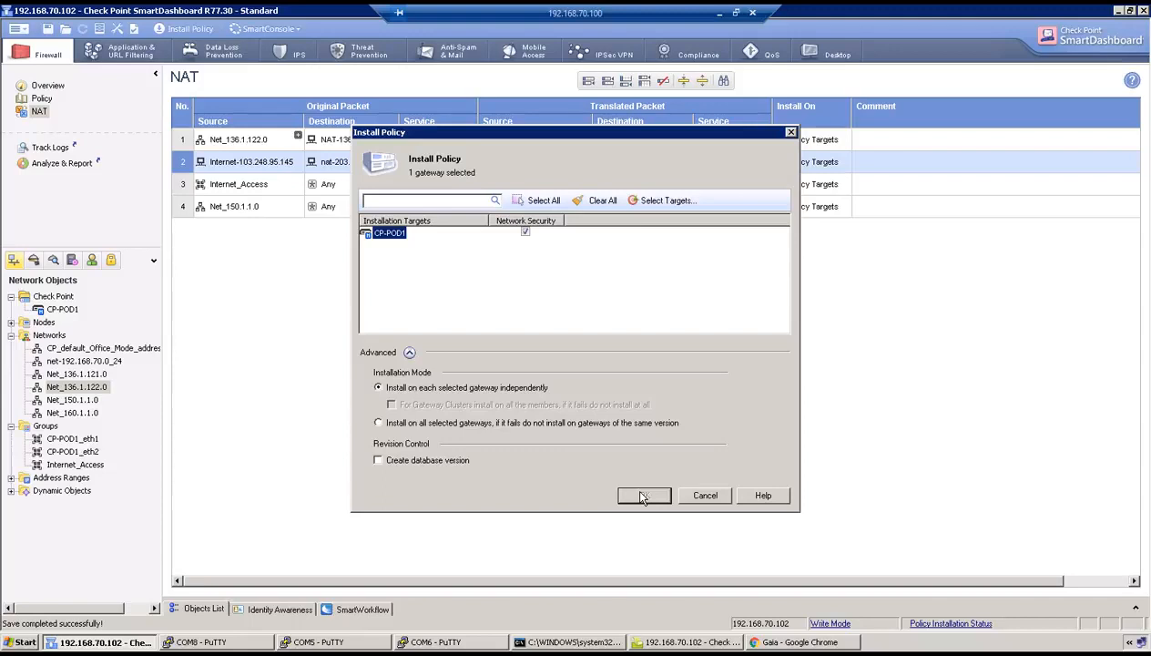
click(643, 497)
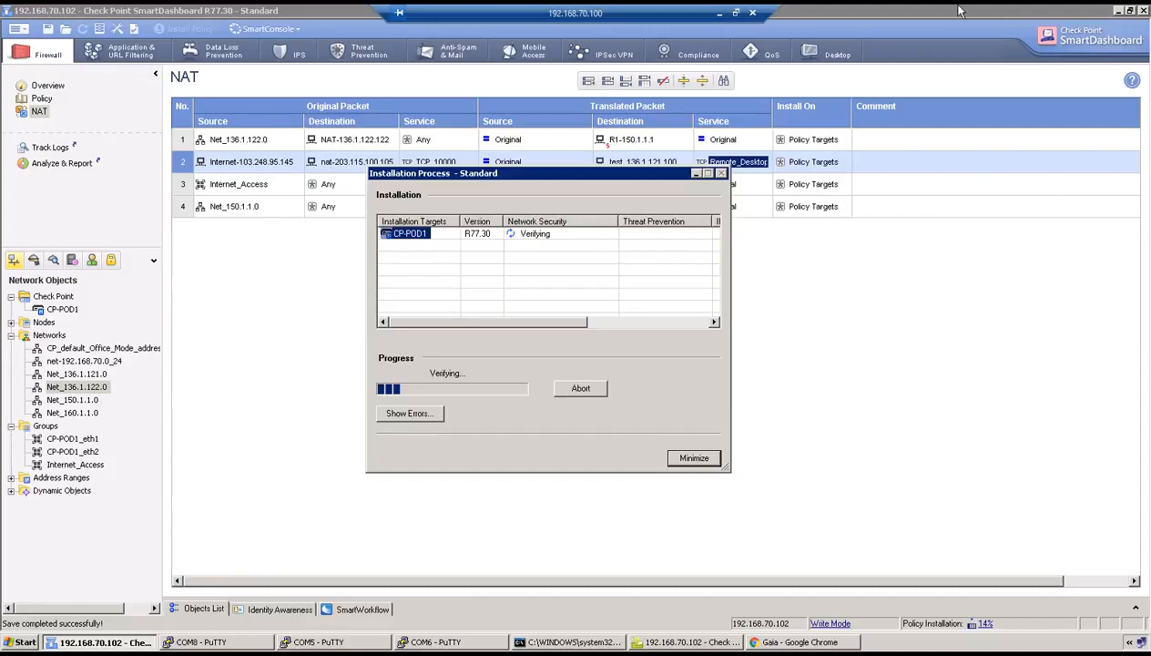
Switch to the local computer, open Remote Desktop Connection and enter 203.115.100.105:10000 as the target computer
click(720, 14)
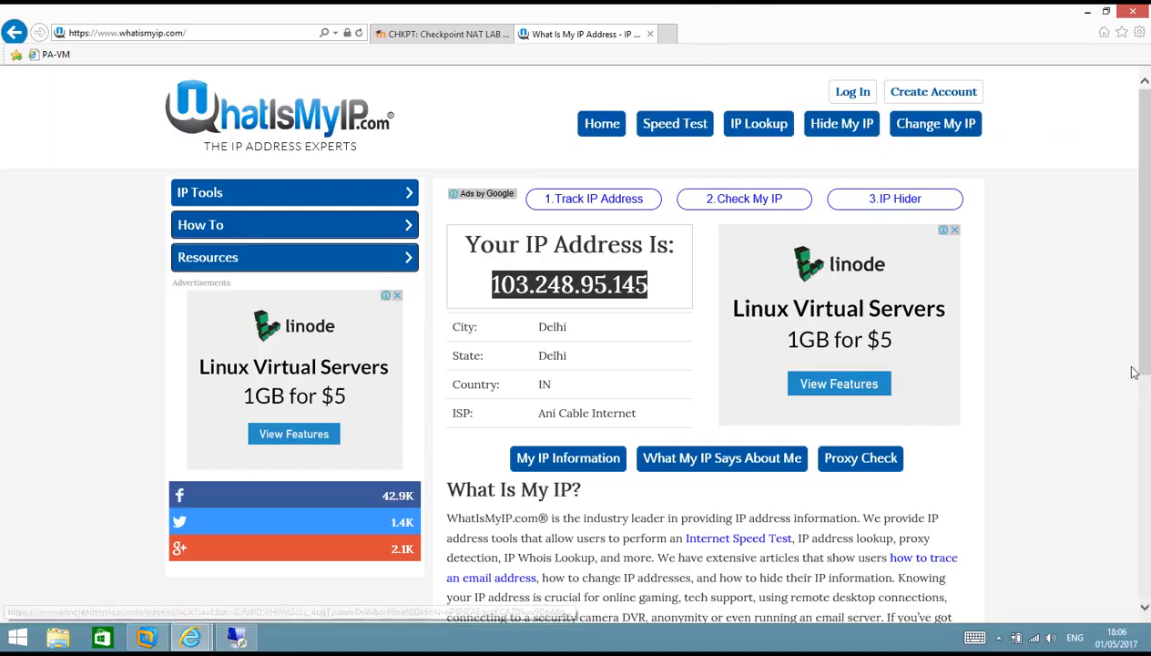
key(super+r)
key(Return)
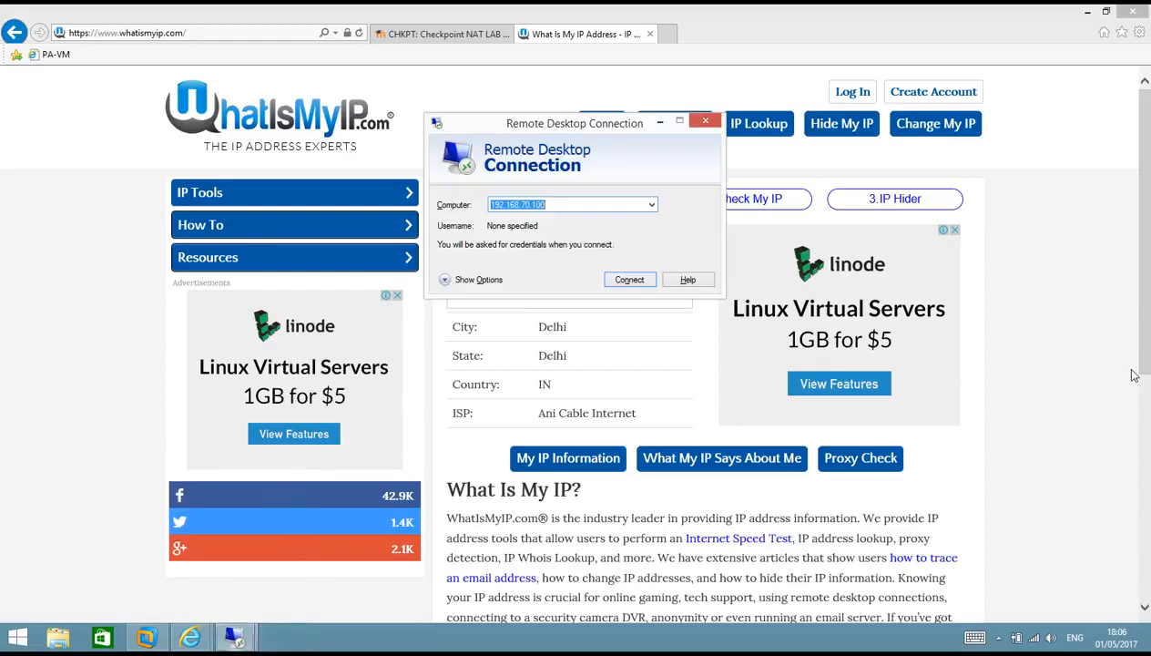
text(203)
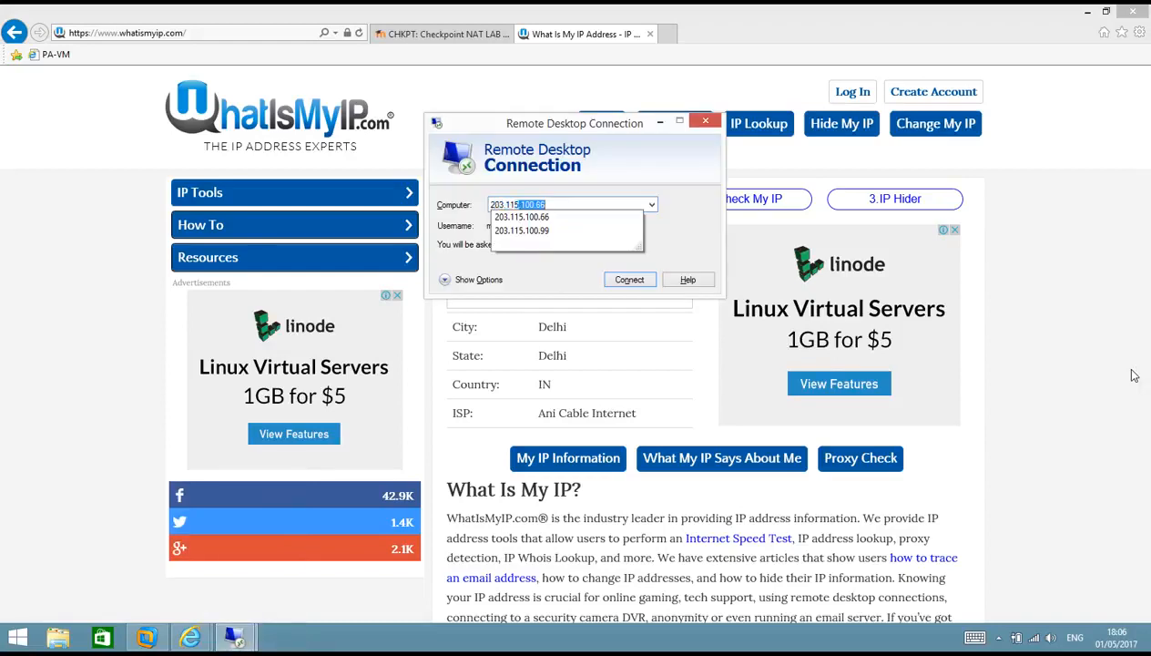
text(.115.100.105:10000)
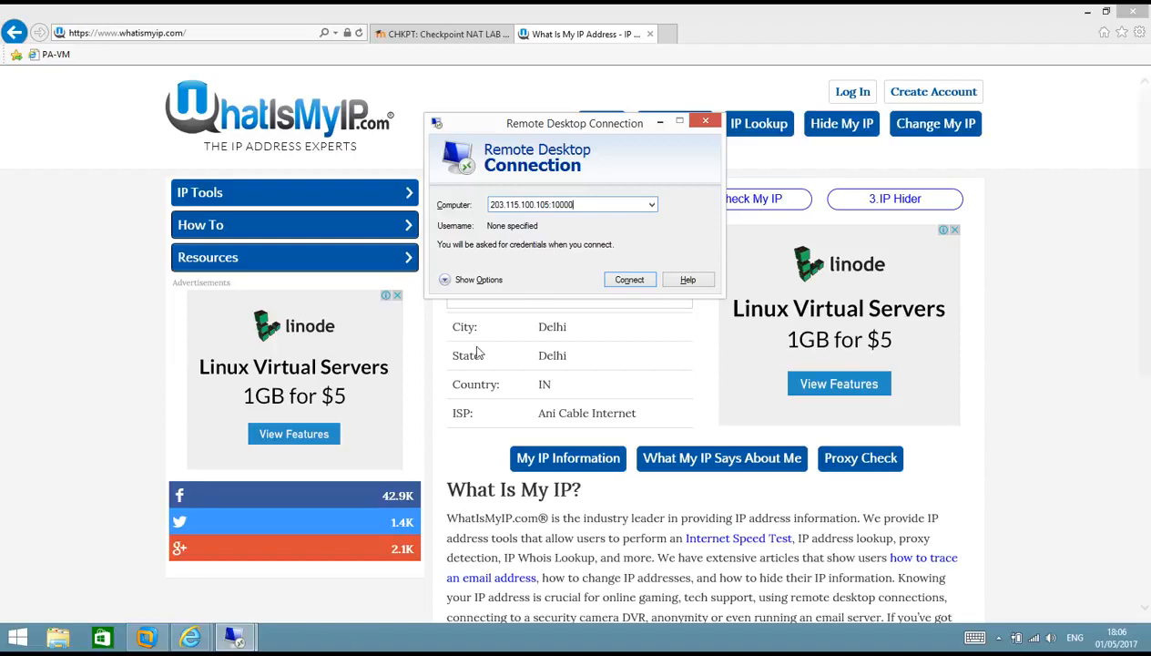
Check the policy installation progress in the 192.168.70.100 remote session and return to the local desktop
click(234, 637)
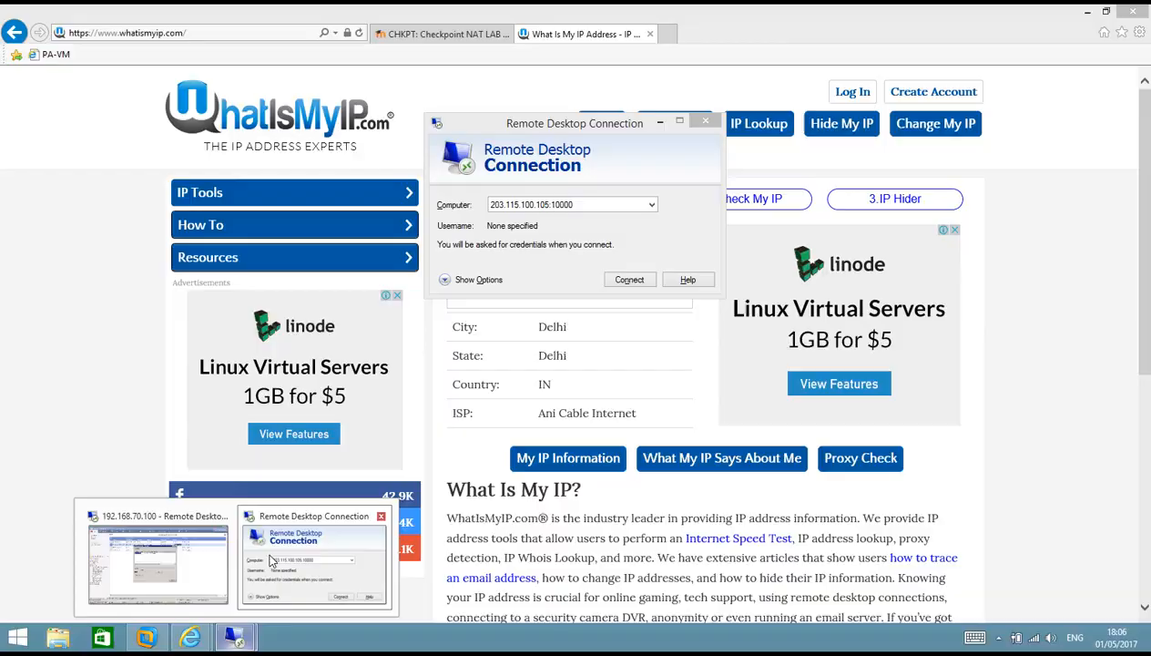
click(149, 553)
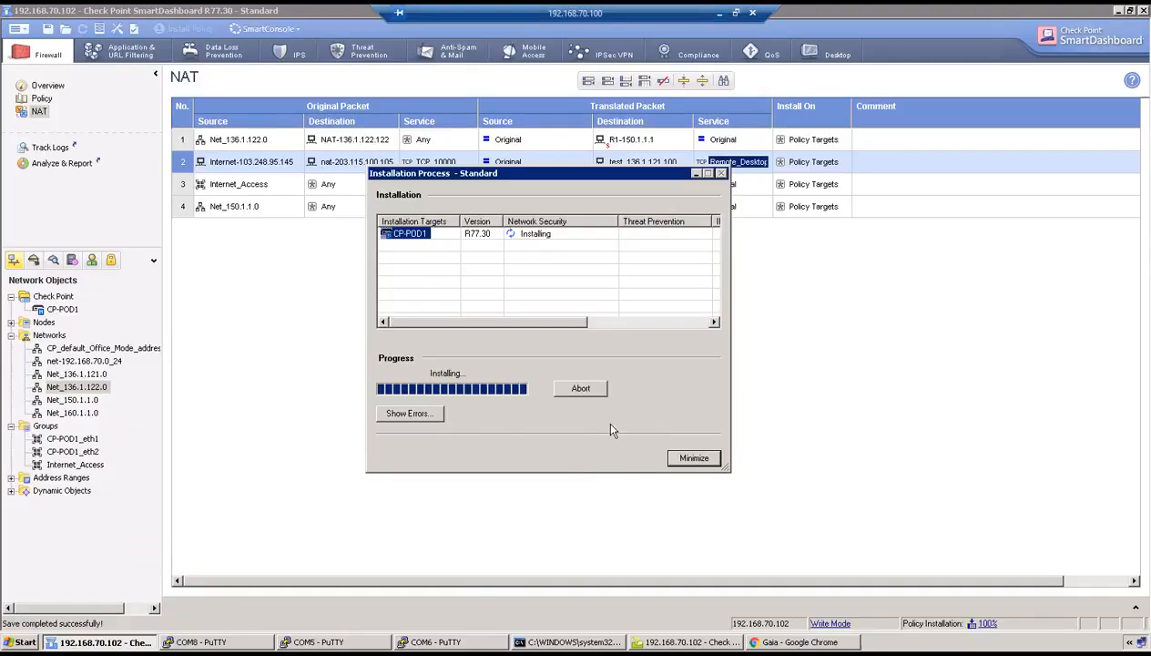
click(719, 13)
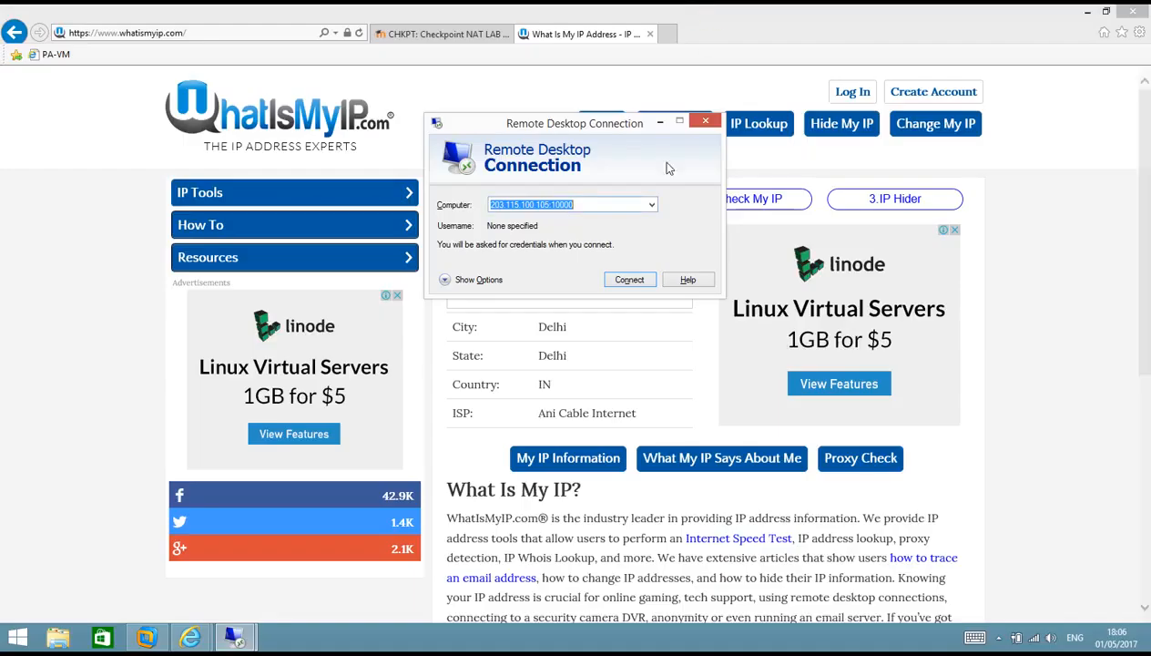
Connect to 203.115.100.105:10000 despite the unverified identity, dismiss the smart card message and cancel the Windows logon
click(630, 280)
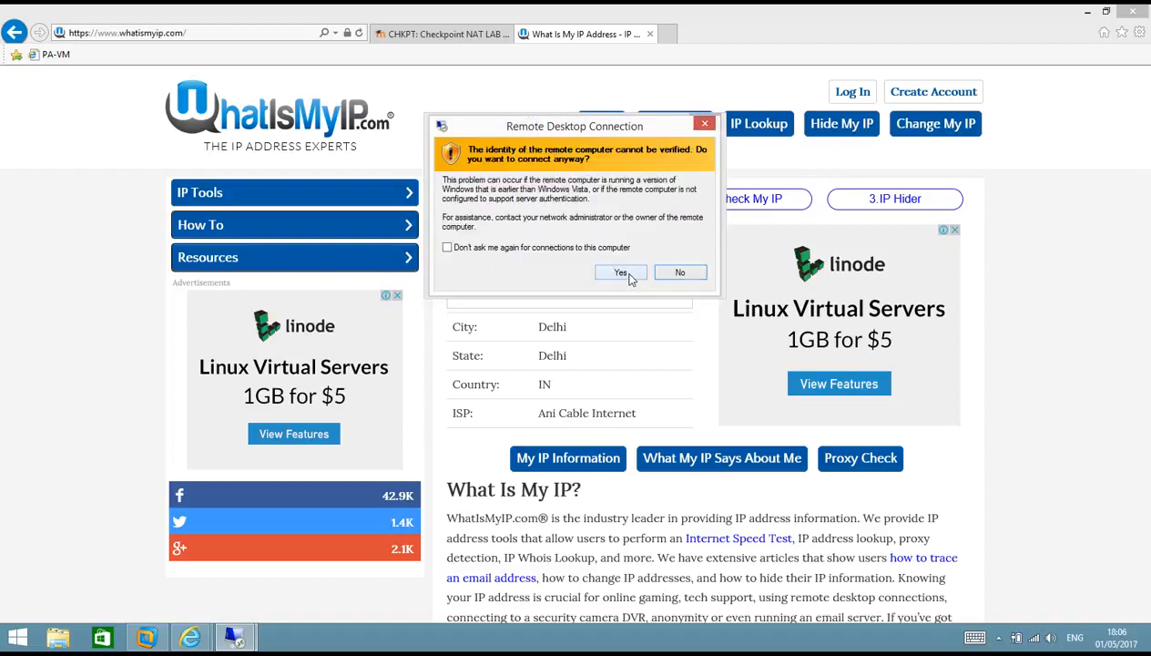
click(629, 274)
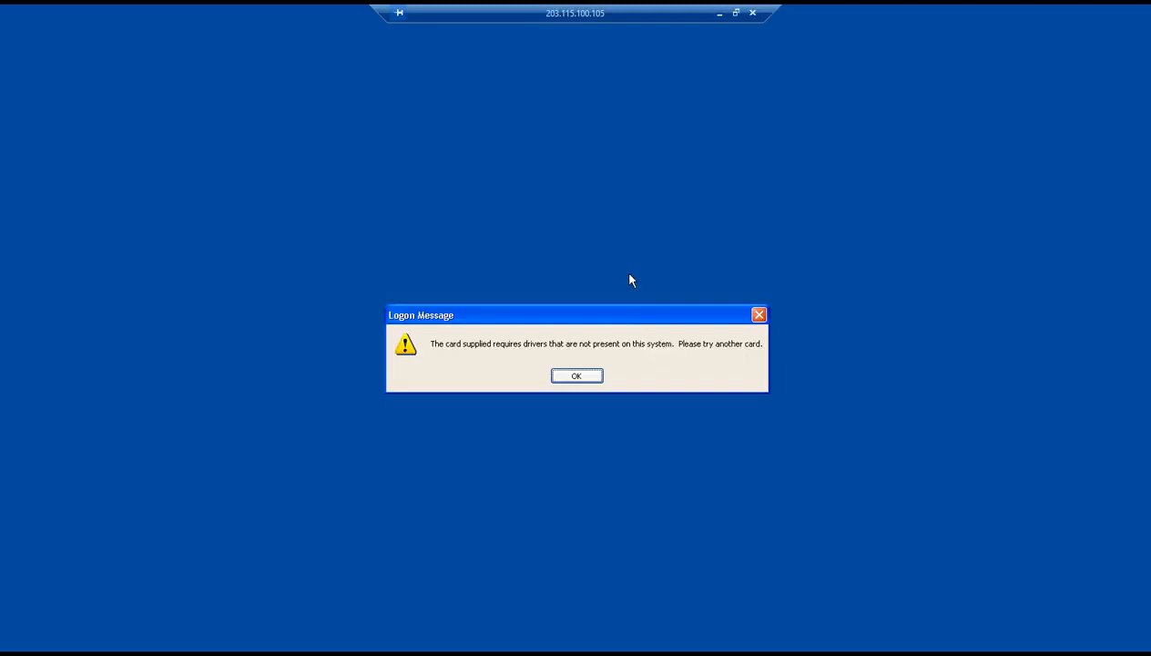
click(576, 375)
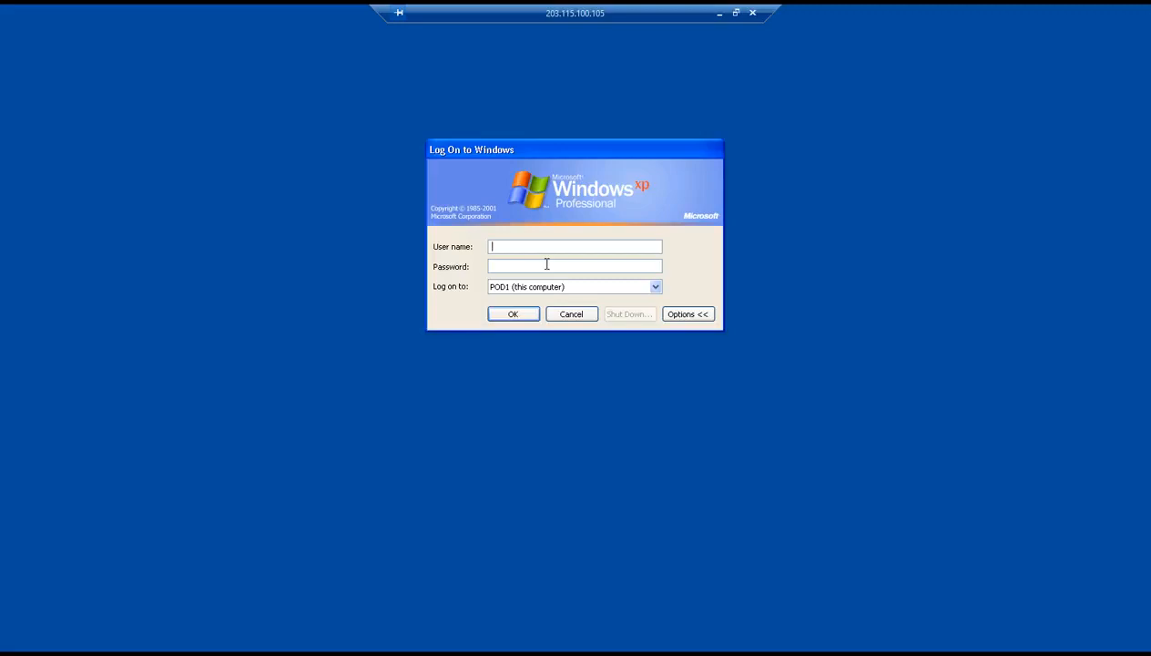
click(565, 314)
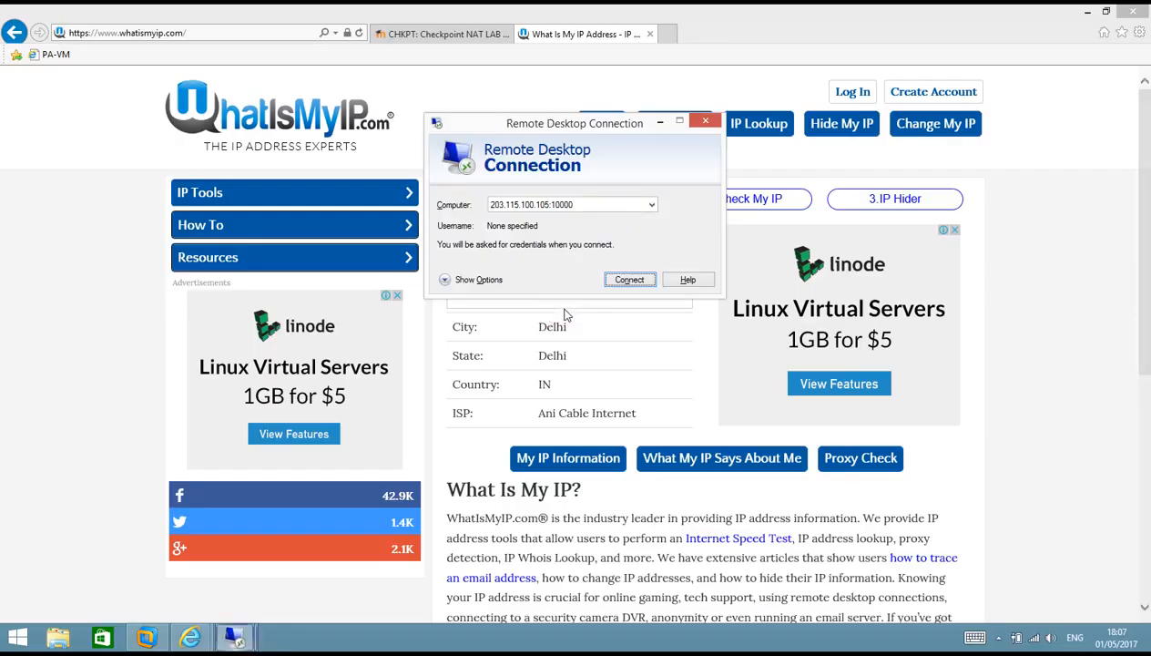
In SmartView Tracker on the 192.168.70.100 session, examine the first TCP_10000 record's source, service, translated destination and translated port
click(235, 637)
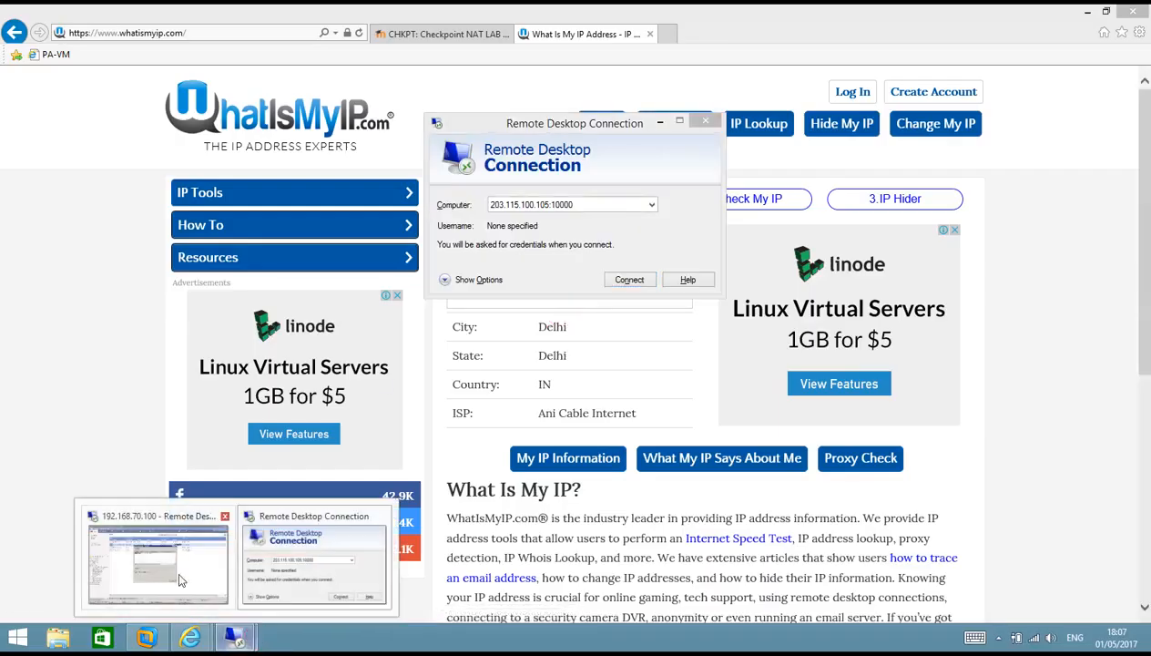
click(180, 581)
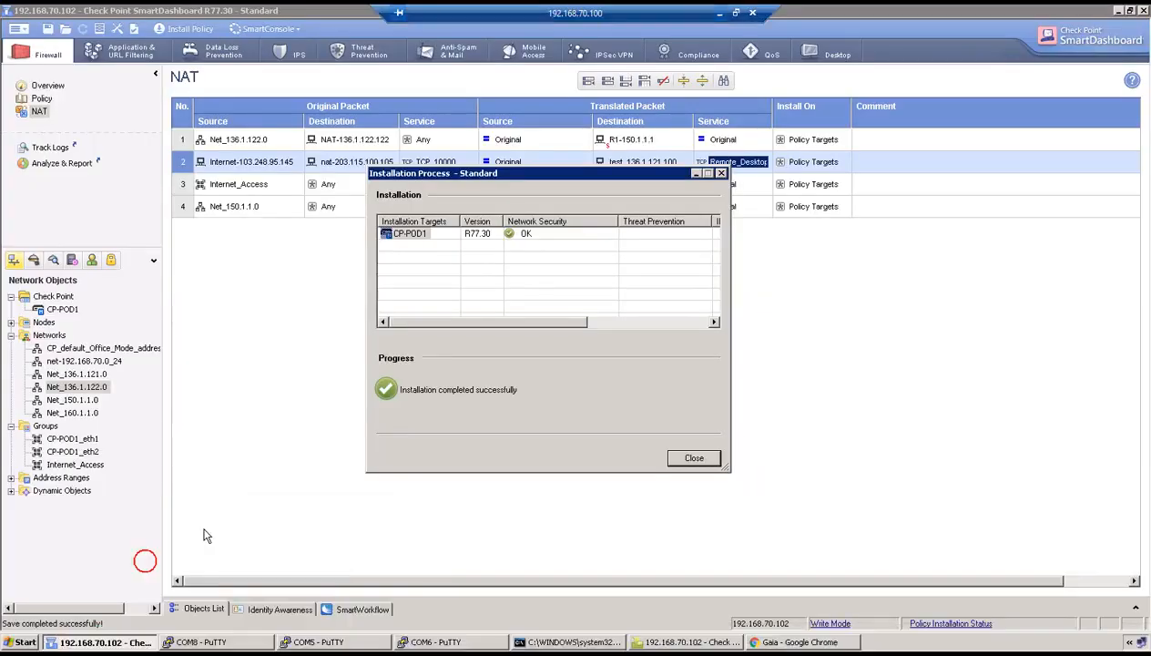
click(643, 644)
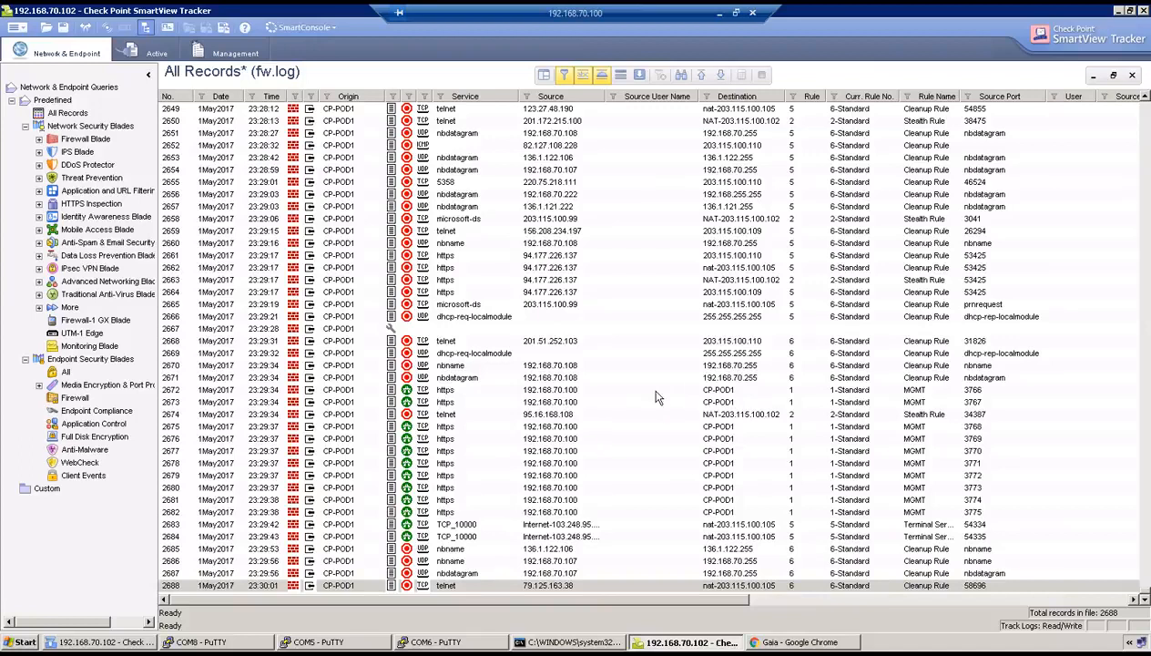
double_click(471, 525)
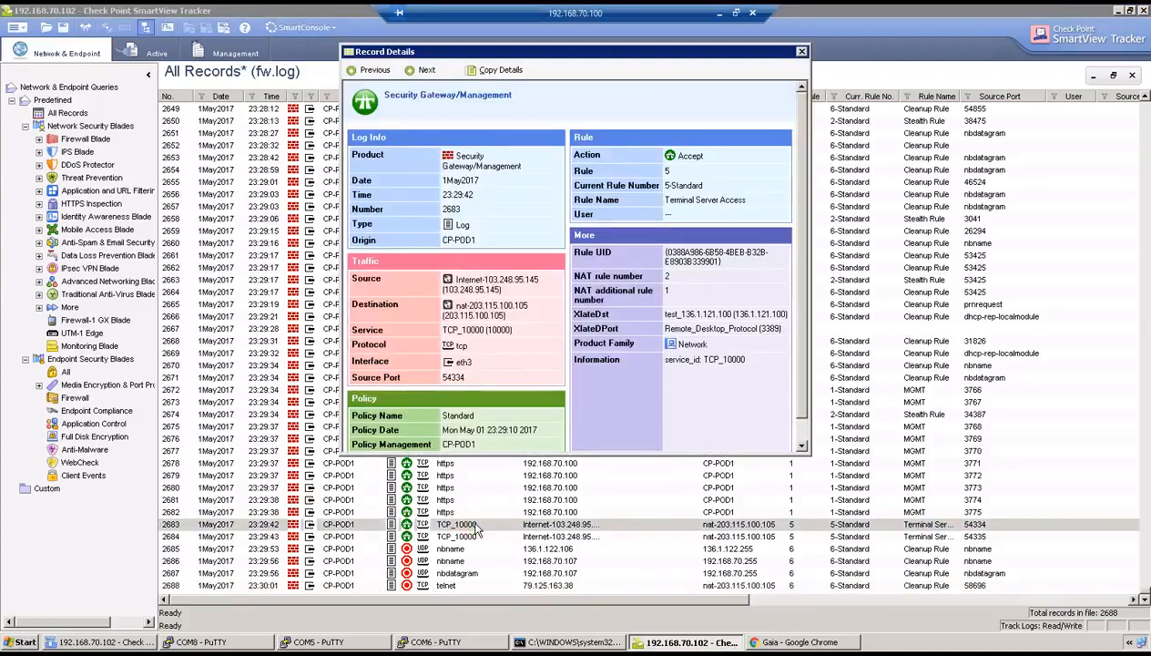
drag(539, 280, 495, 277)
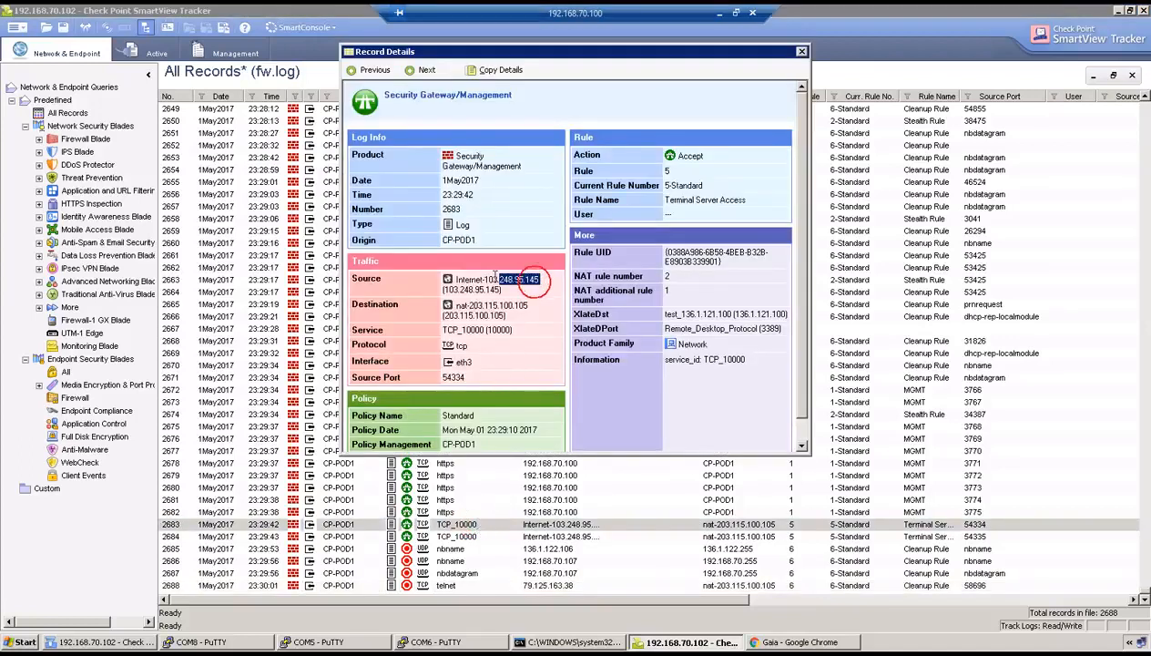
drag(526, 316, 479, 334)
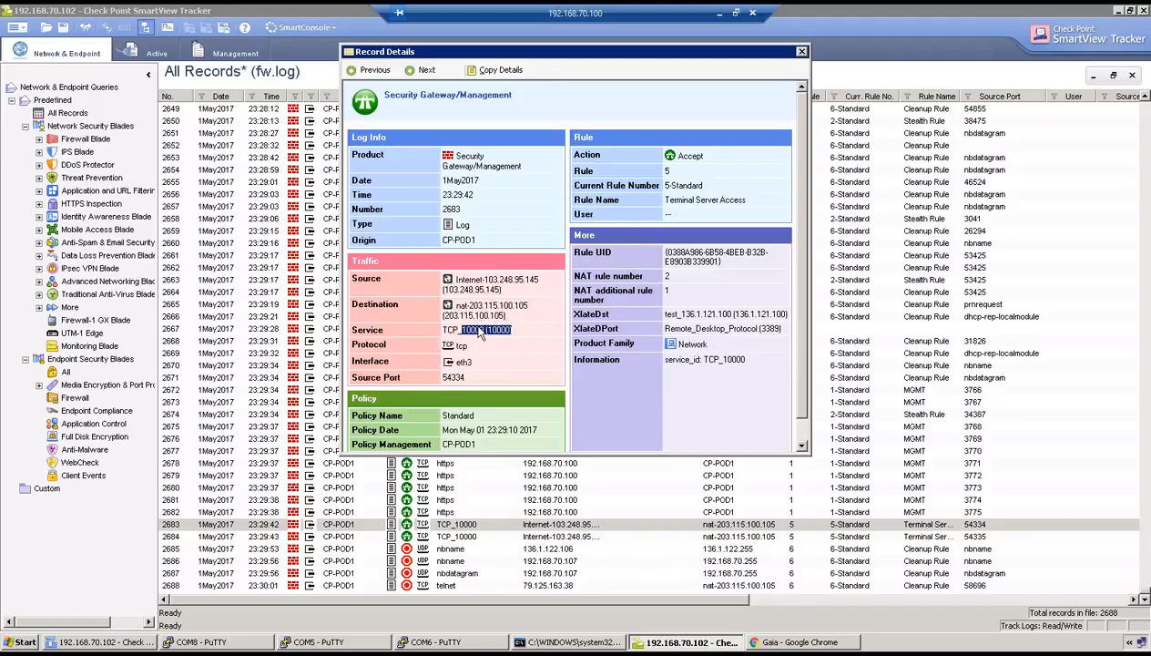
drag(613, 317, 754, 316)
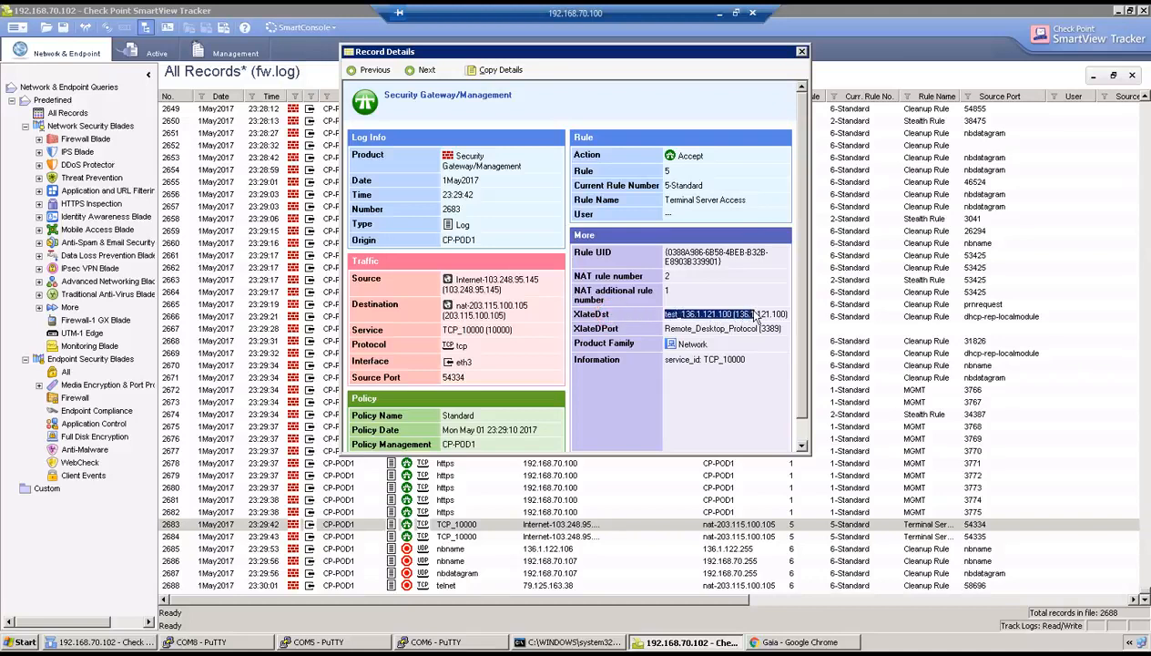
click(626, 329)
drag(667, 330, 782, 329)
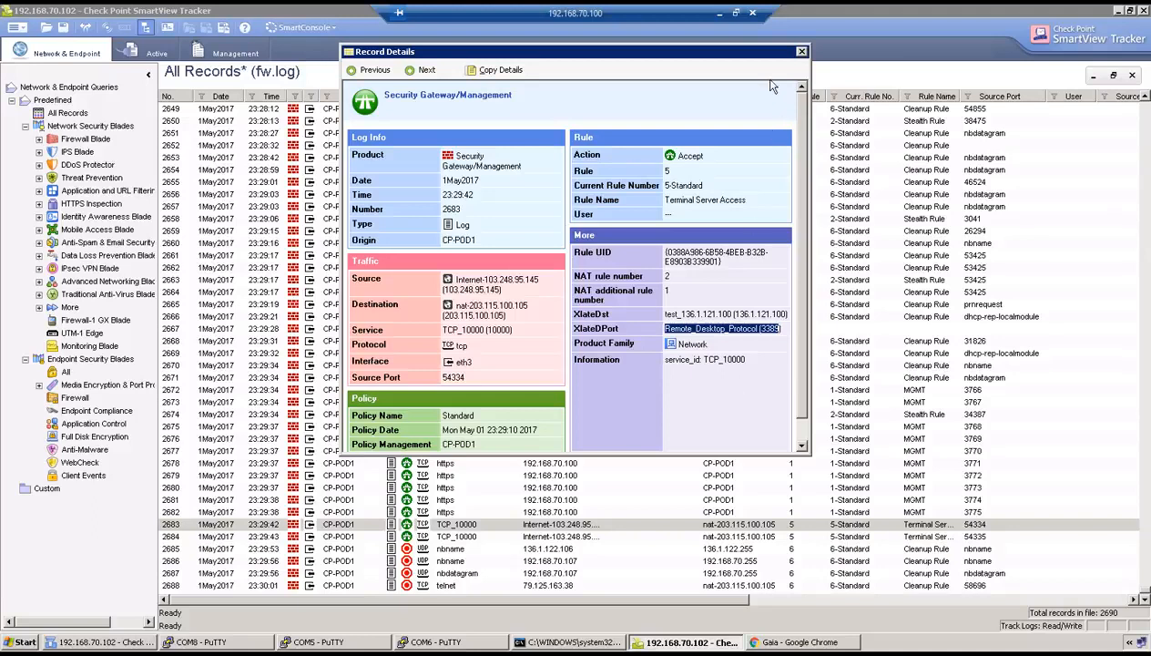
click(717, 14)
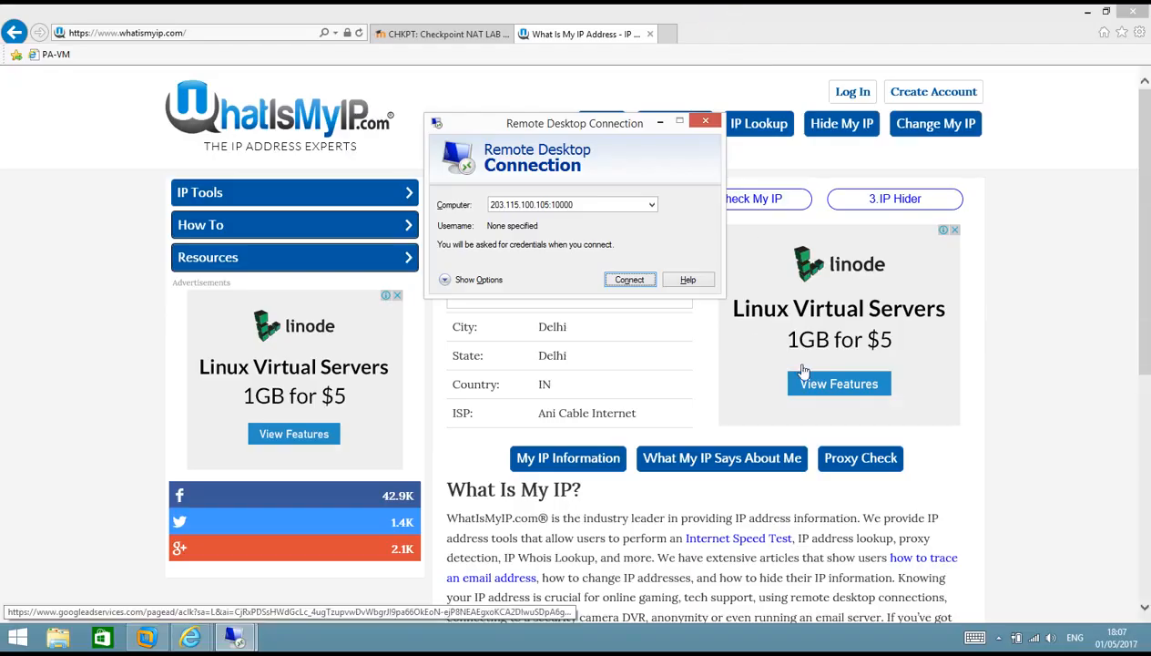